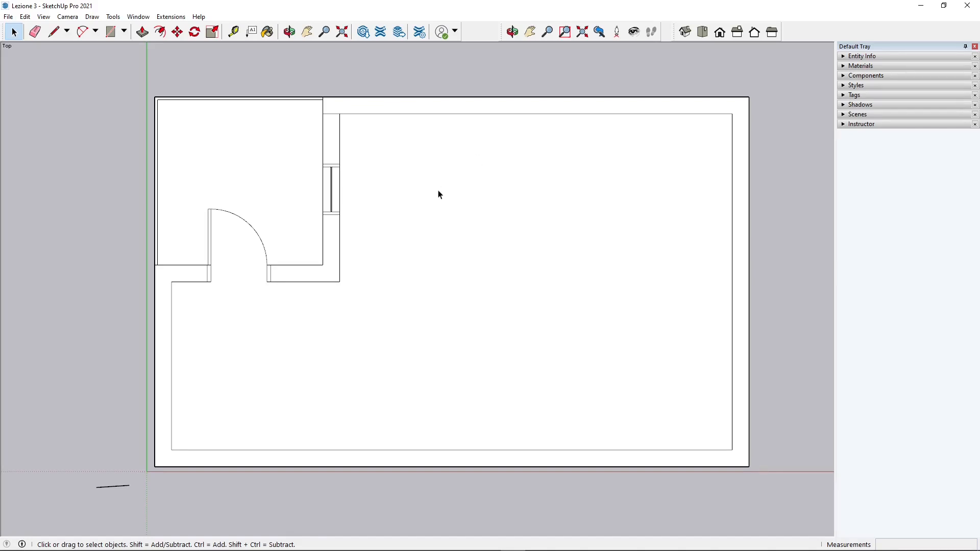
Step: Examine the floor plan, highlighting the faces of the small room, its adjoining wall and the main room
scroll(379, 138, "up", 1)
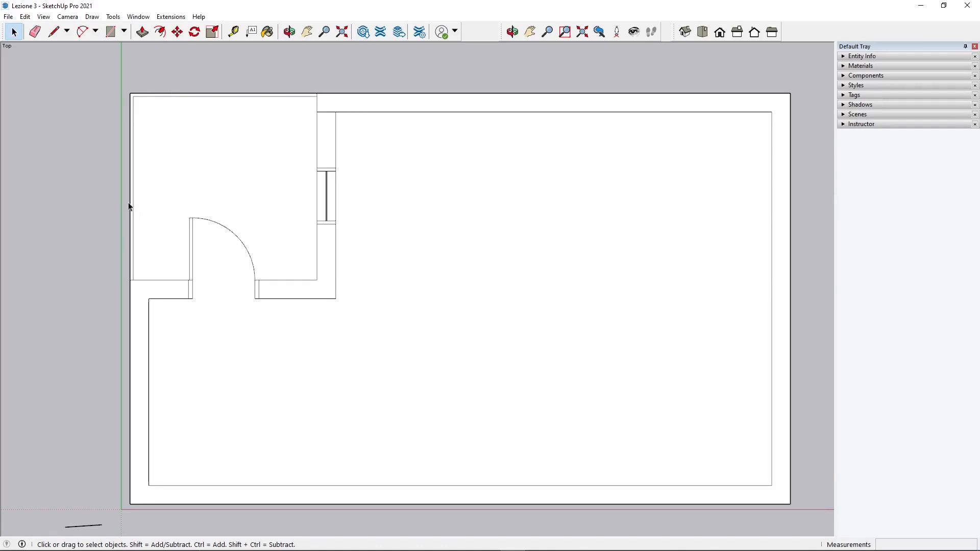
scroll(333, 117, "up", 5)
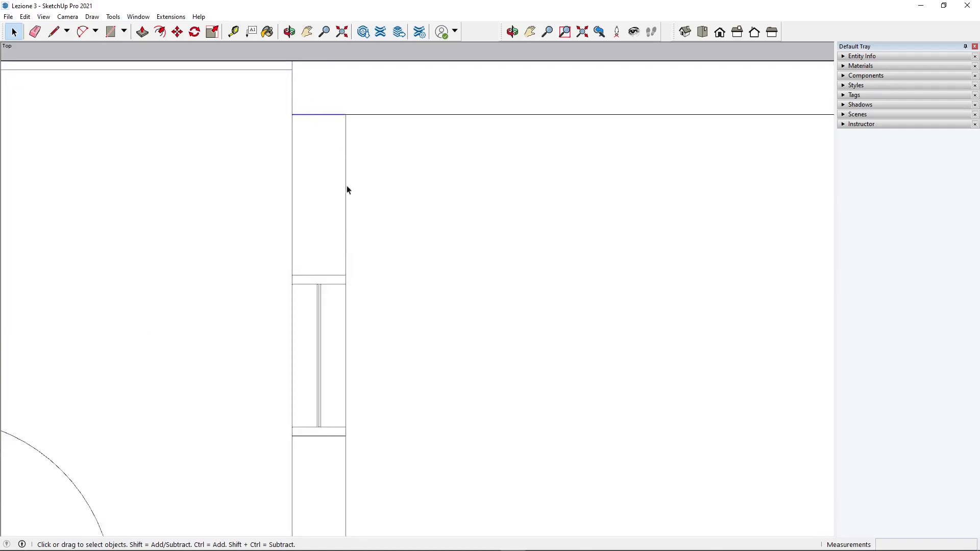
scroll(337, 243, "down", 6)
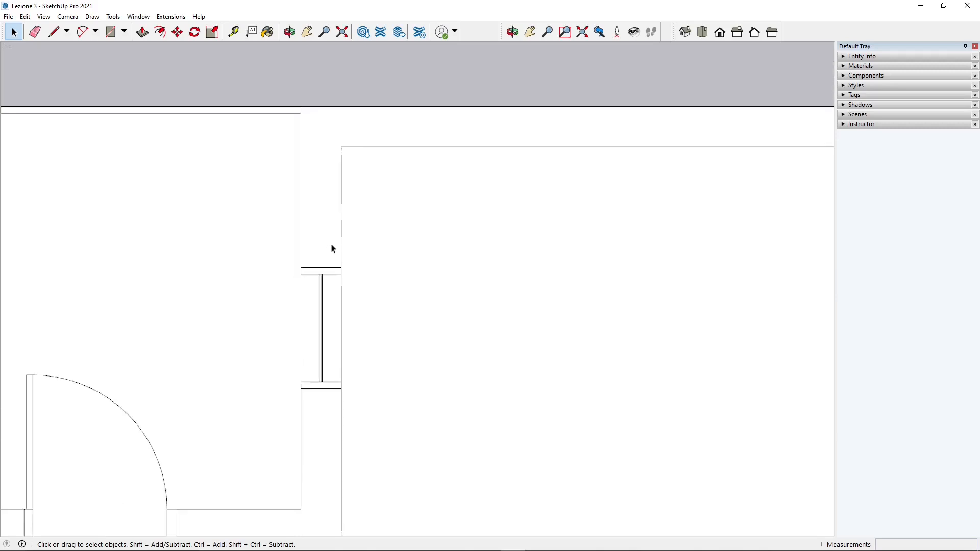
scroll(324, 142, "down", 1)
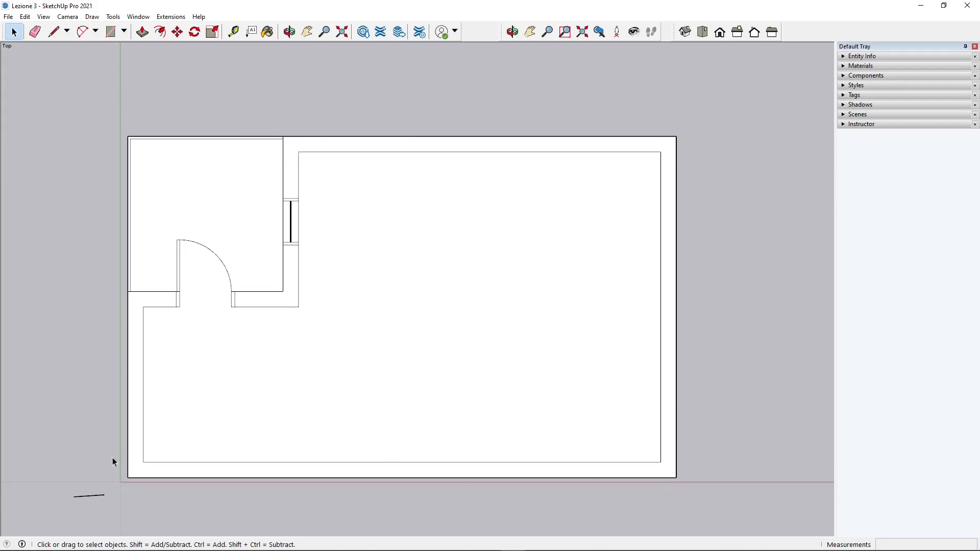
left_click(365, 223)
left_click(246, 210)
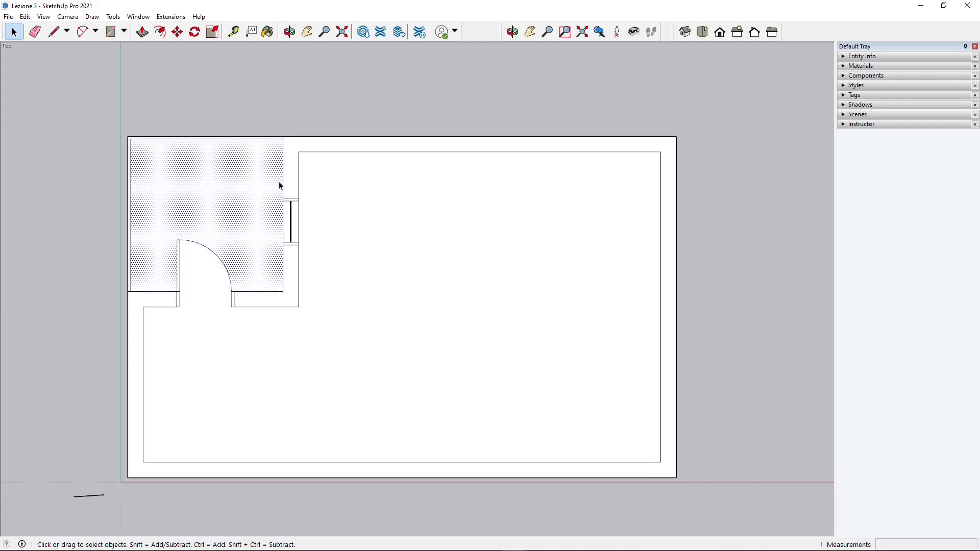
left_click(287, 169)
left_click(340, 236)
scroll(24, 150, "down", 4)
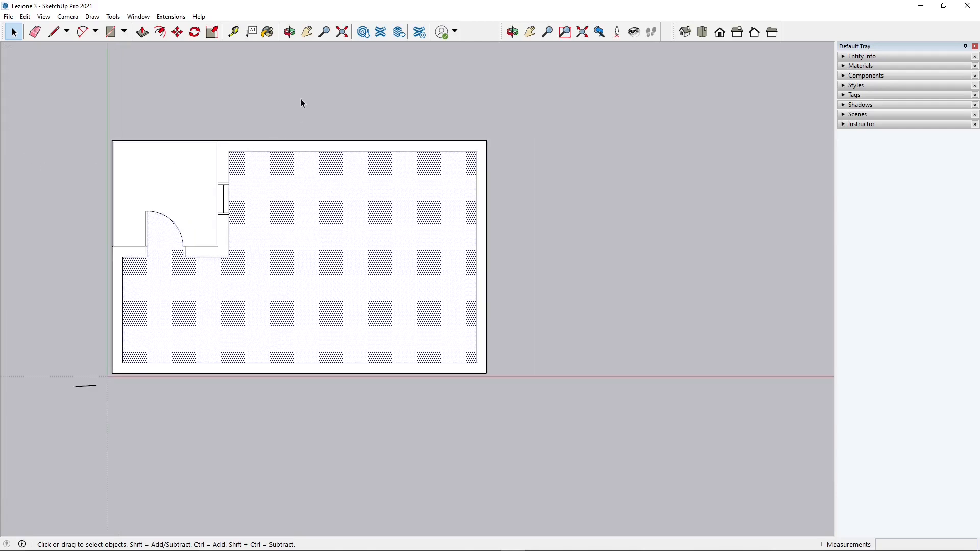
left_click(578, 238)
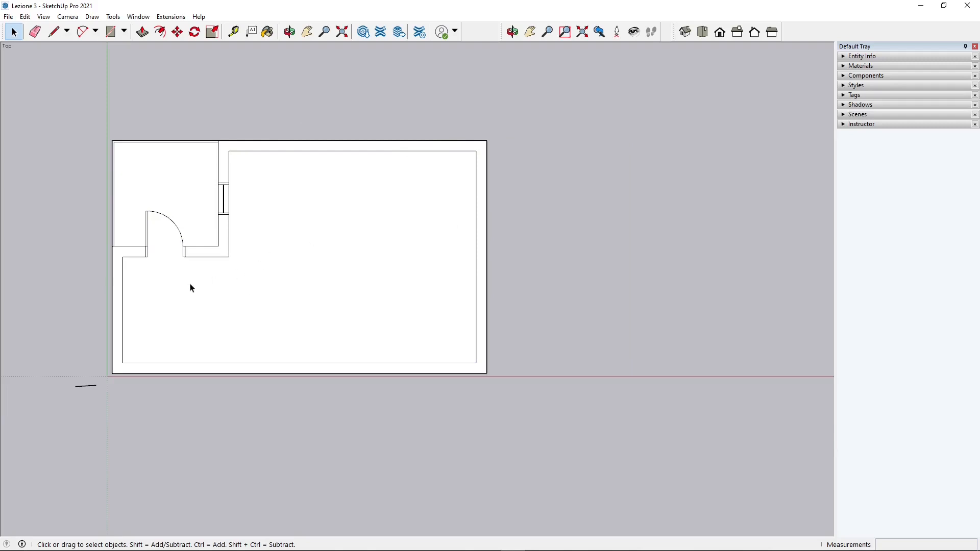
scroll(191, 289, "down", 2)
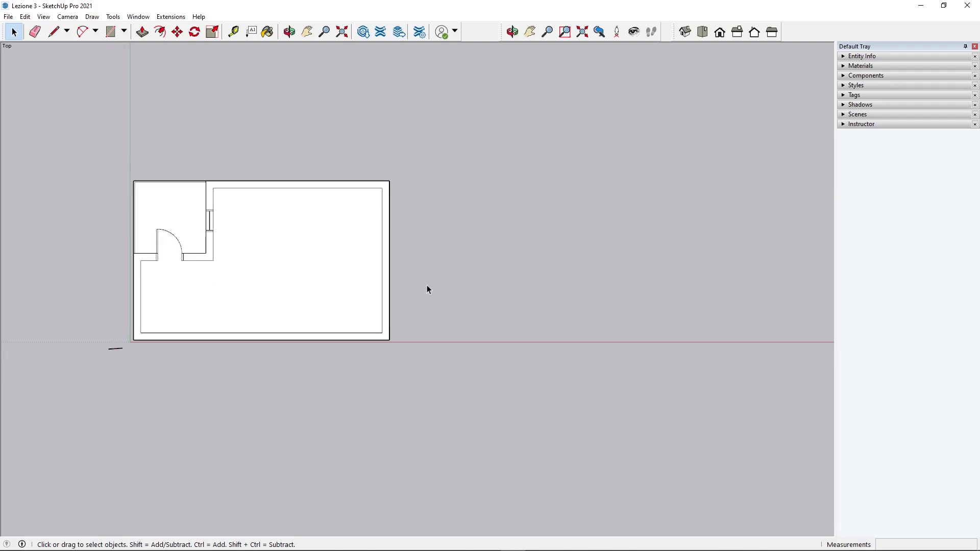
scroll(427, 290, "up", 1)
scroll(131, 245, "down", 1)
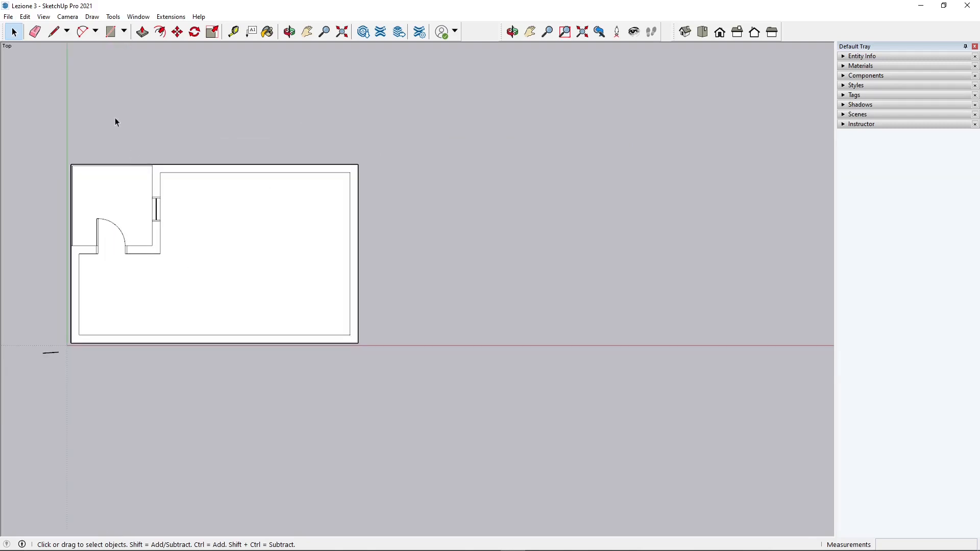
Step: Start a line outside the floor plan and cycle its linear inferences through all off, parallel/perpendicular only and all on
left_click(56, 34)
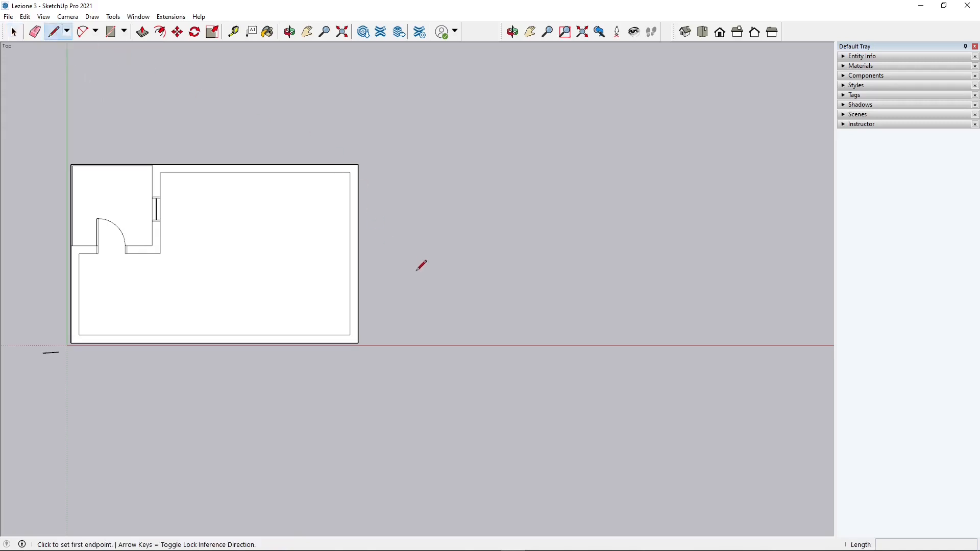
scroll(447, 278, "up", 1)
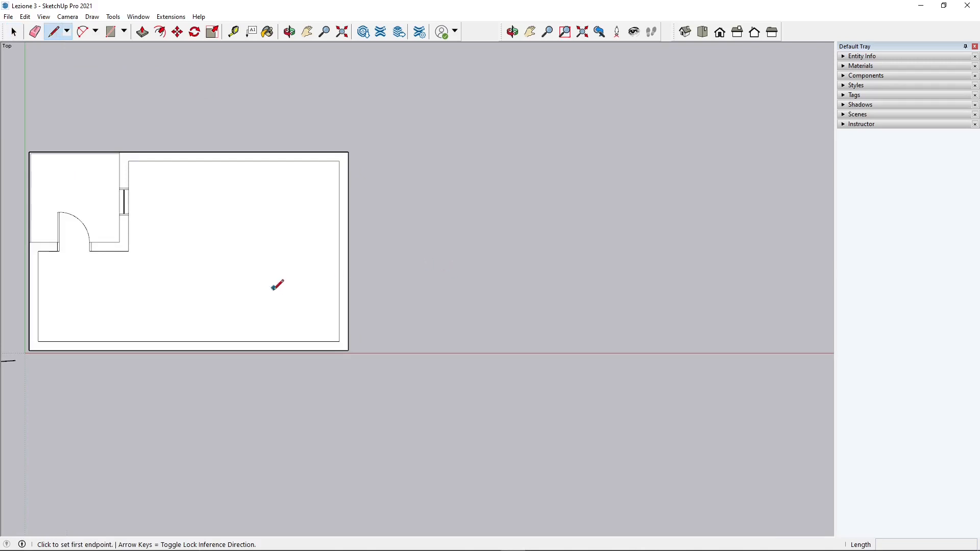
scroll(288, 312, "down", 2)
scroll(484, 197, "up", 1)
scroll(475, 202, "up", 1)
scroll(439, 212, "up", 1)
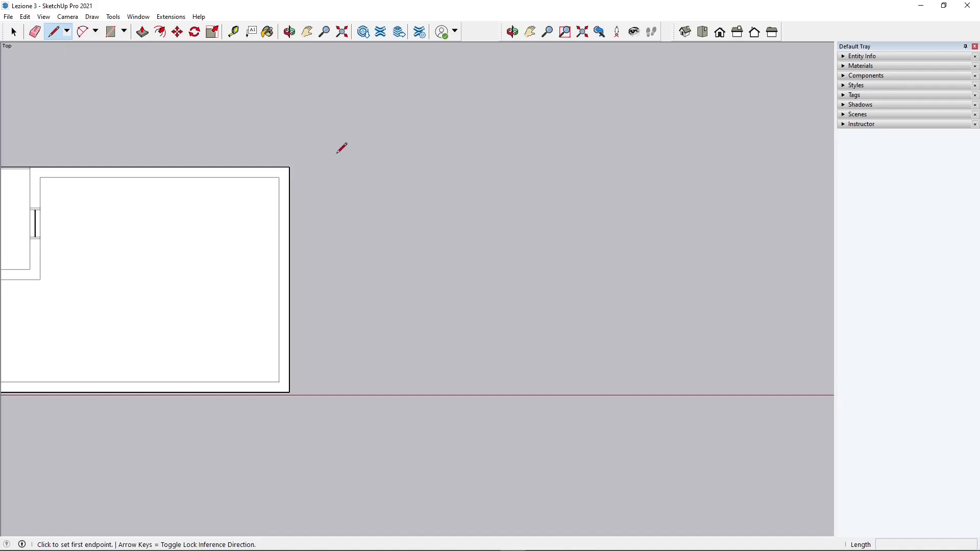
left_click(402, 218)
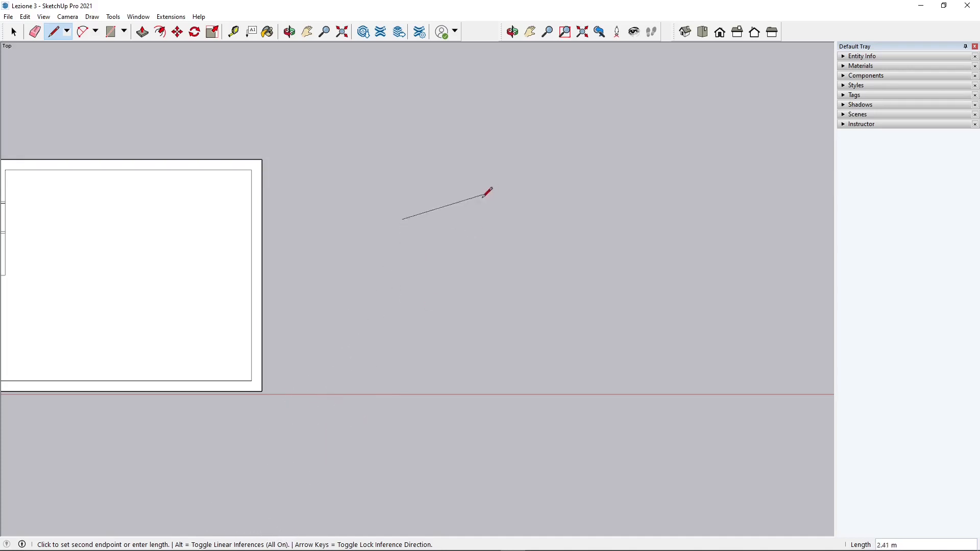
key("alt")
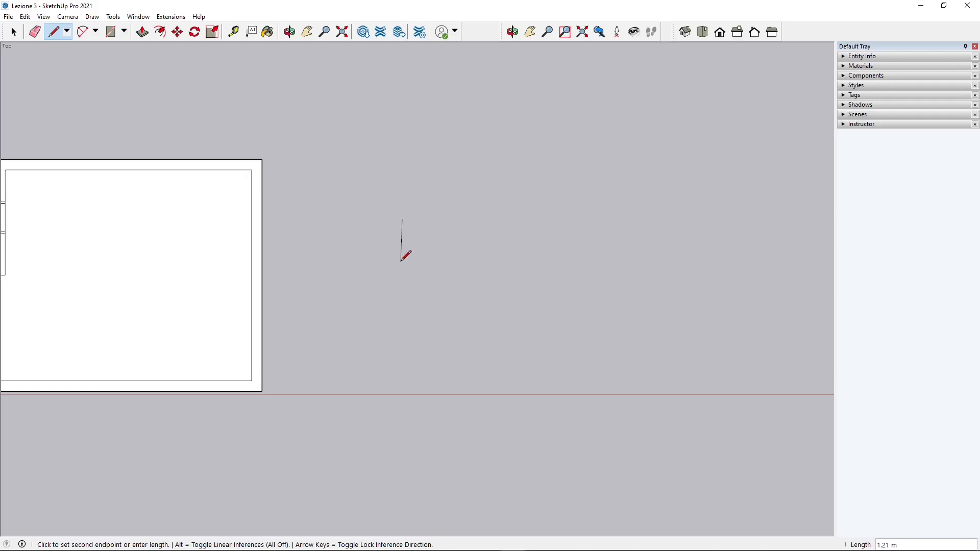
key("alt")
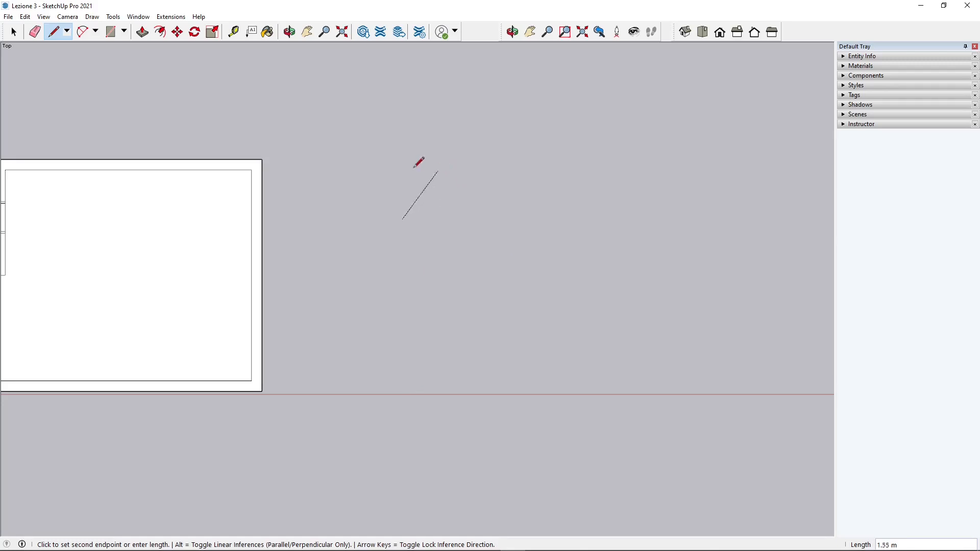
key("alt")
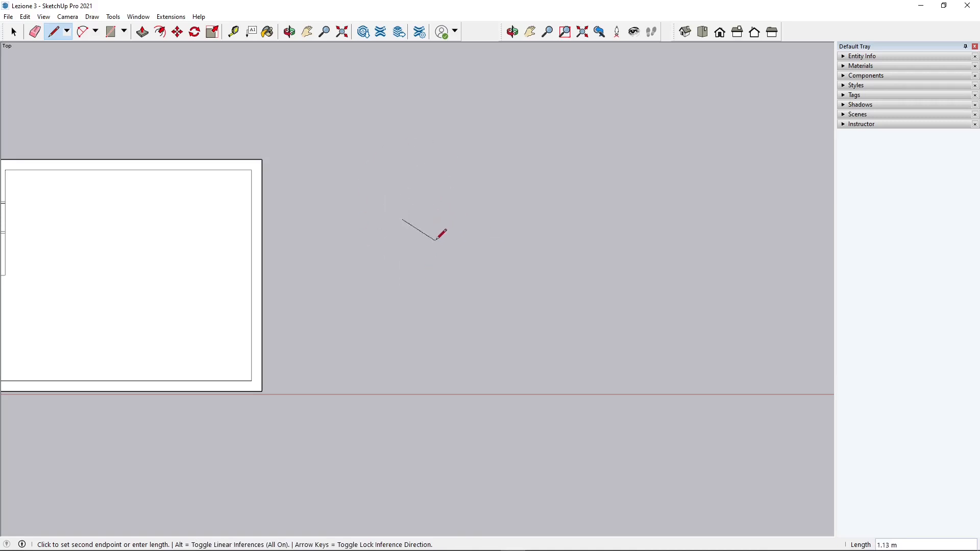
Step: Try constraining the unfinished line's direction to the red, blue and green axes in turn
key("Right")
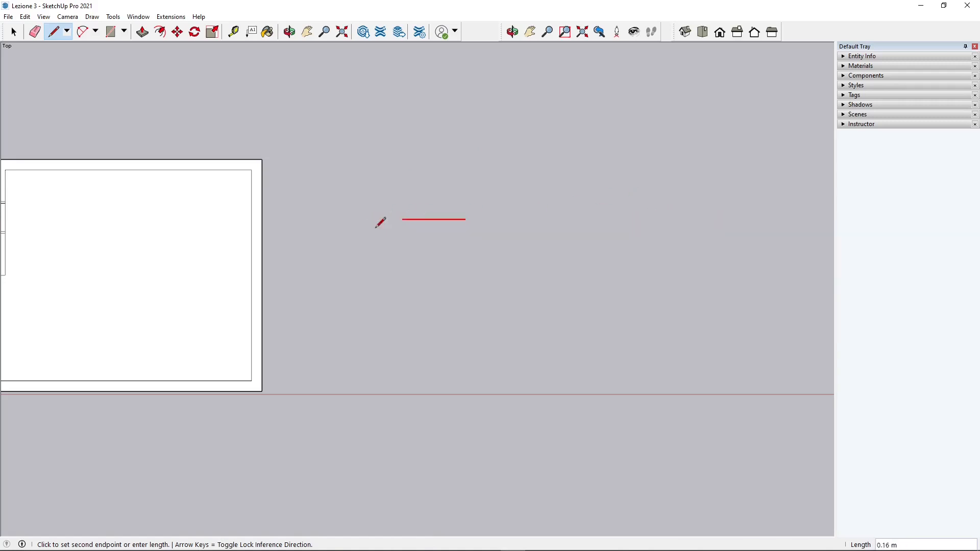
key("Up")
key("Up")
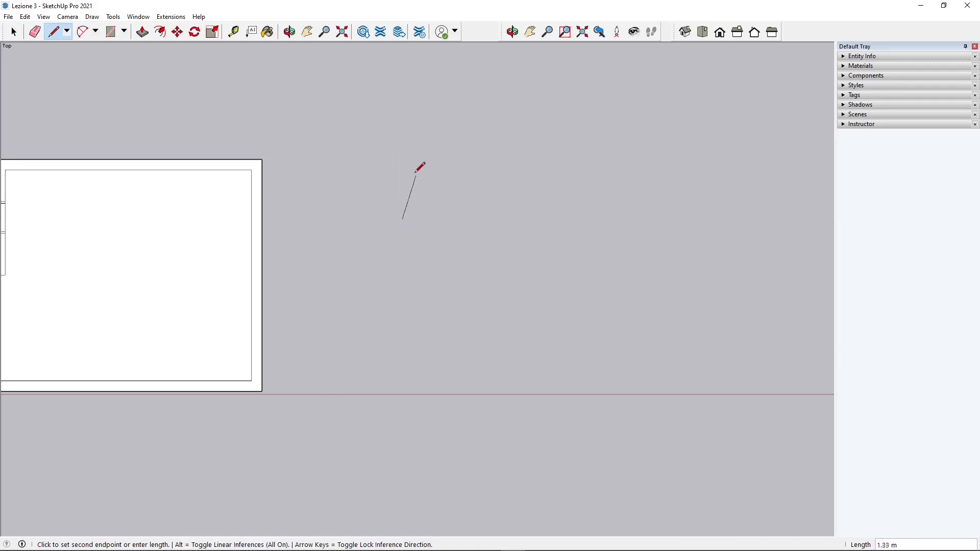
key("Up")
key("Up")
key("Left")
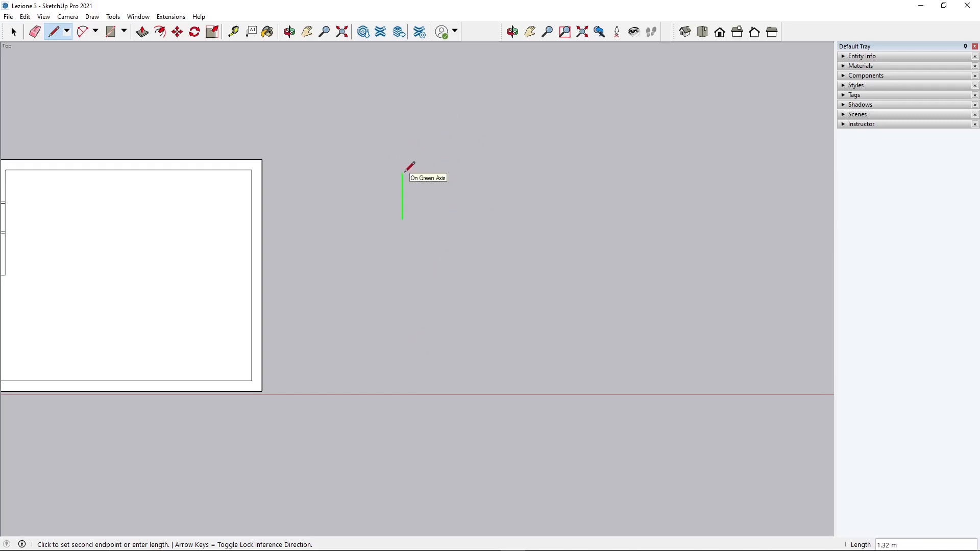
Step: Lock the unfinished line to the blue axis and inspect its possible directions in 3D around the floor plan
key("Up")
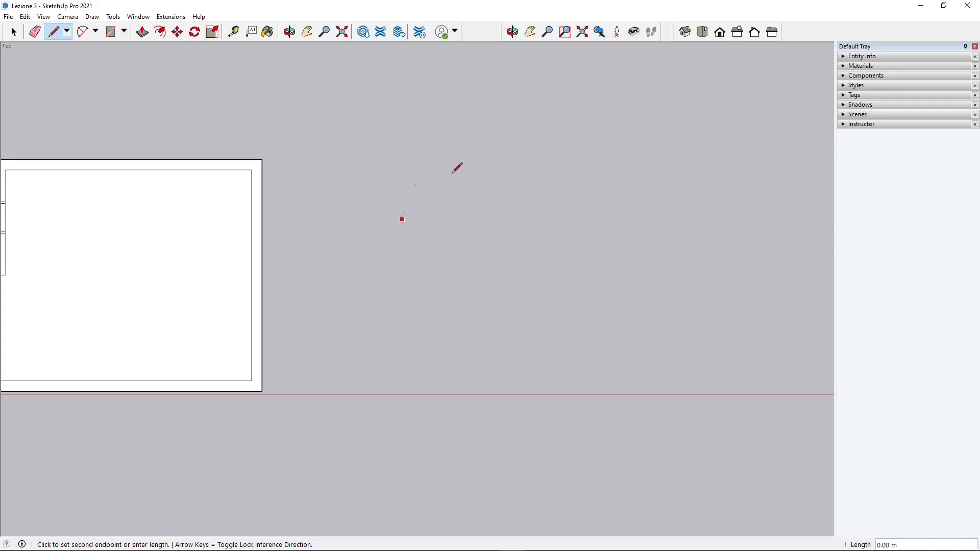
middle_click_drag(429, 265, 286, 193)
scroll(482, 291, "down", 3)
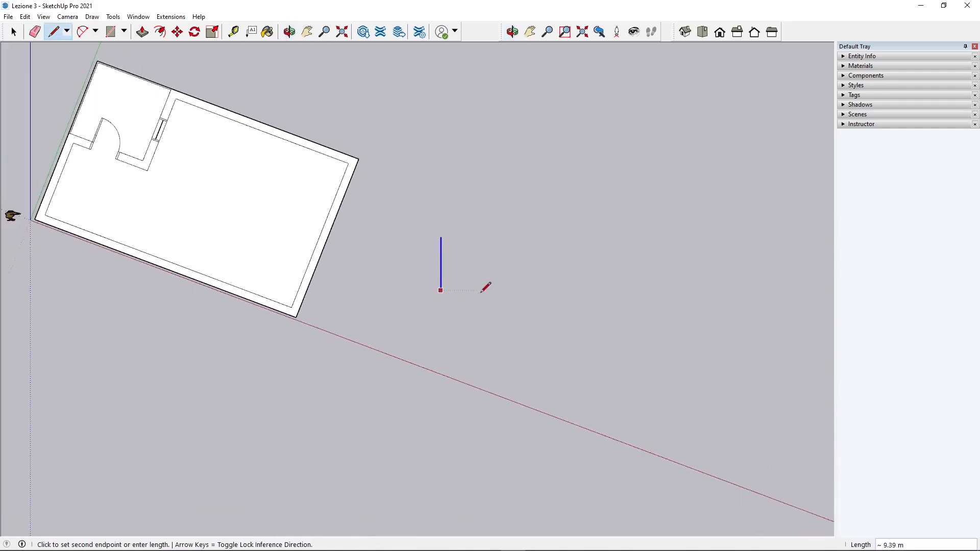
scroll(480, 292, "down", 2)
middle_click_drag(410, 270, 278, 119)
scroll(318, 247, "down", 3)
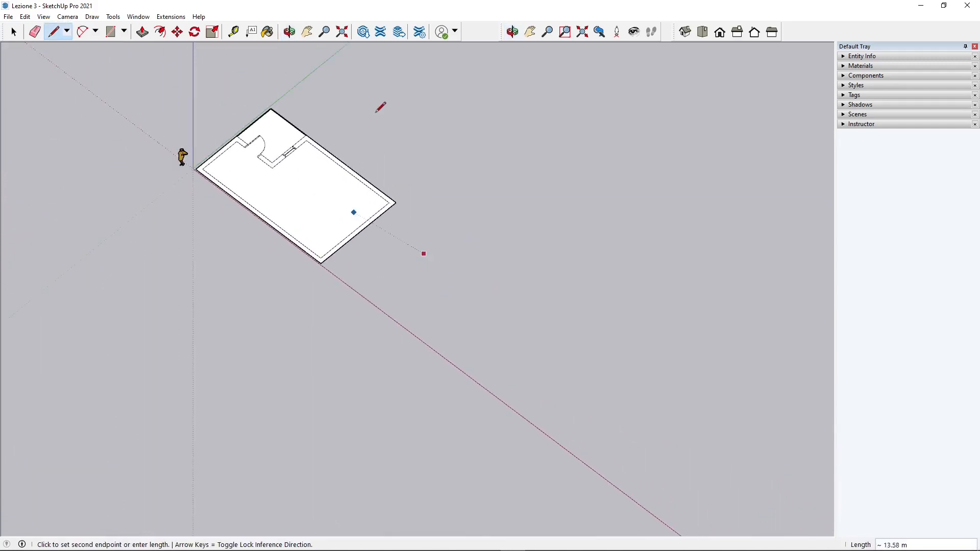
scroll(352, 163, "up", 2)
scroll(388, 214, "up", 1)
middle_click_drag(405, 234, 449, 210)
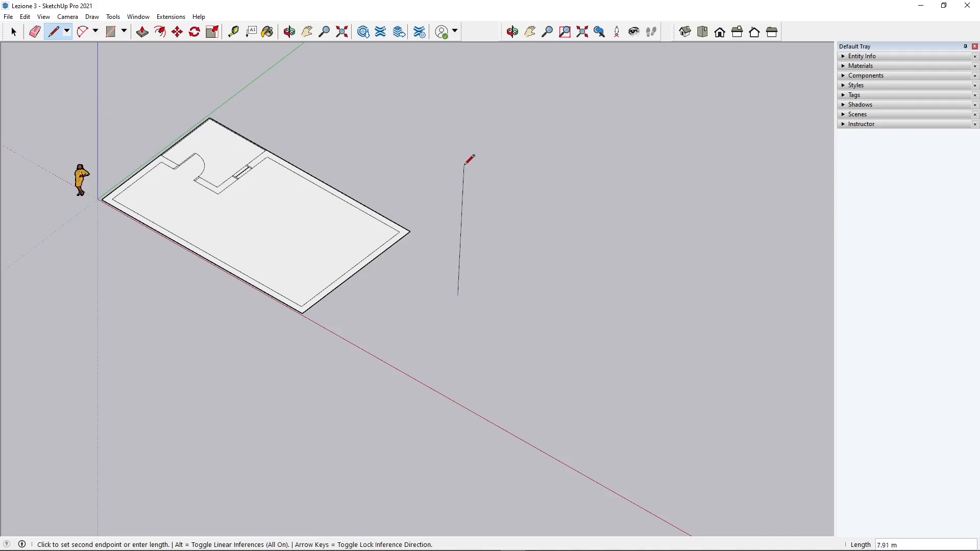
middle_click_drag(381, 304, 523, 341)
scroll(456, 304, "up", 2)
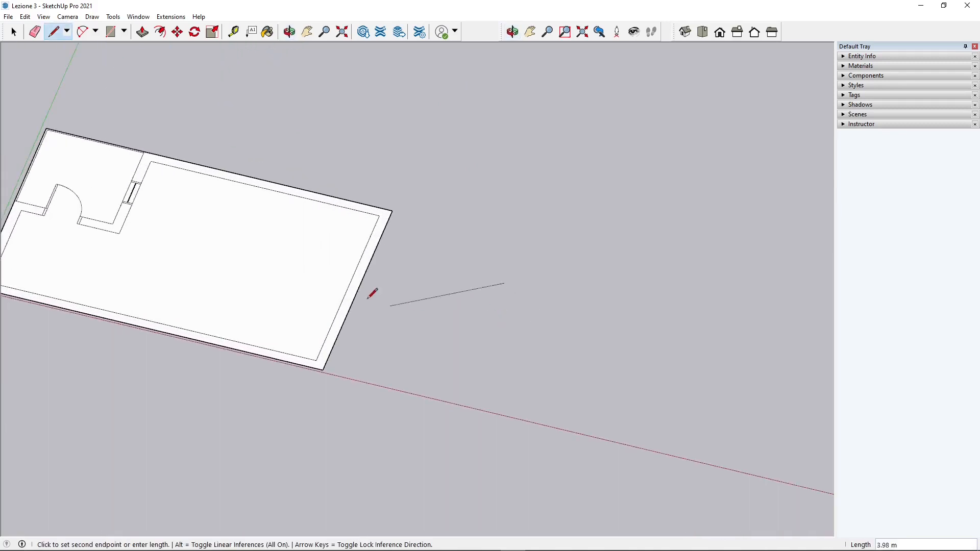
middle_click_drag(374, 293, 429, 292)
scroll(429, 292, "down", 3)
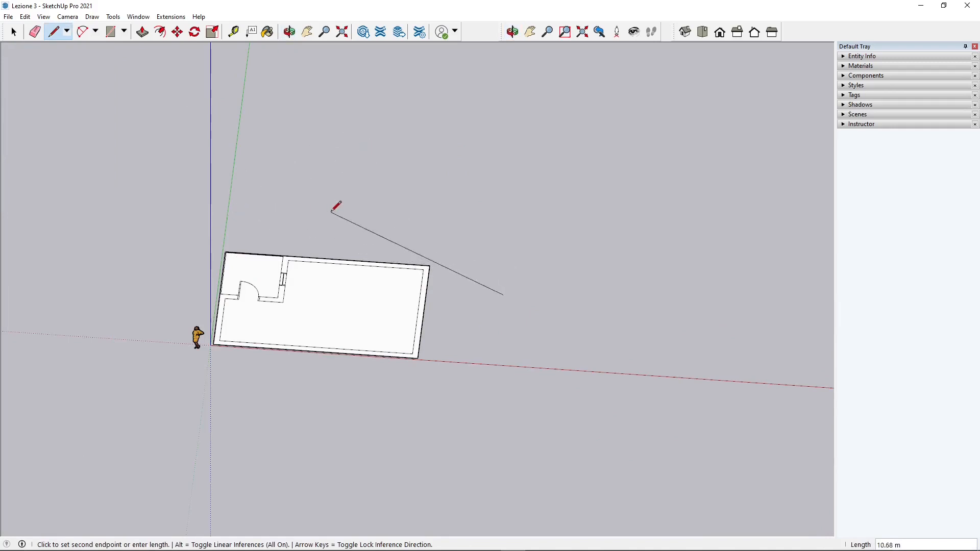
Step: Check the camera projection setting, return the model to the top view and cancel the unfinished line
left_click(68, 17)
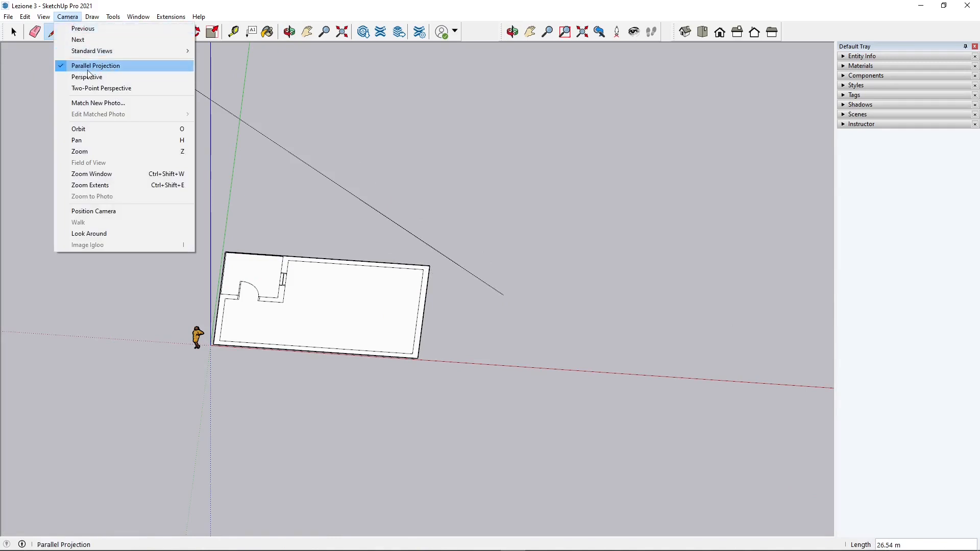
left_click(579, 16)
left_click(703, 34)
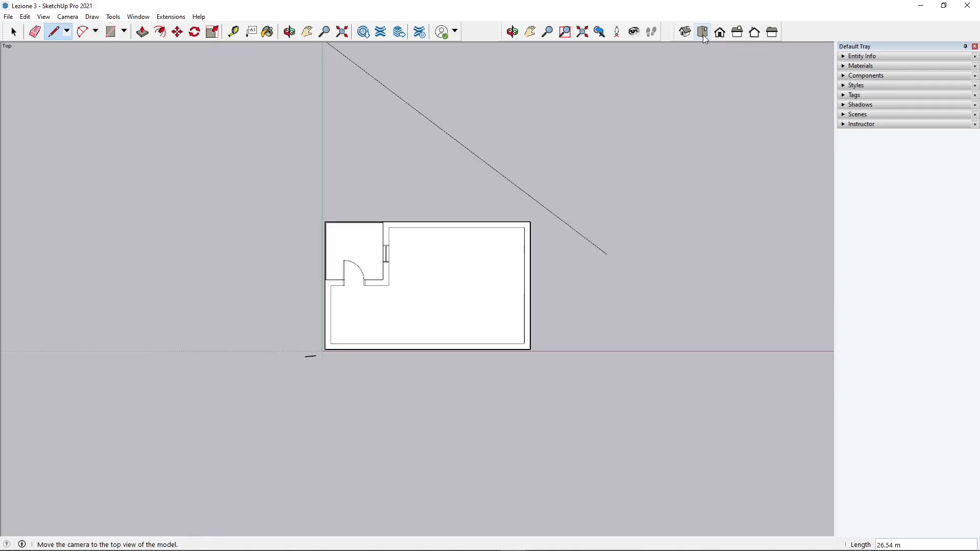
scroll(610, 286, "up", 1)
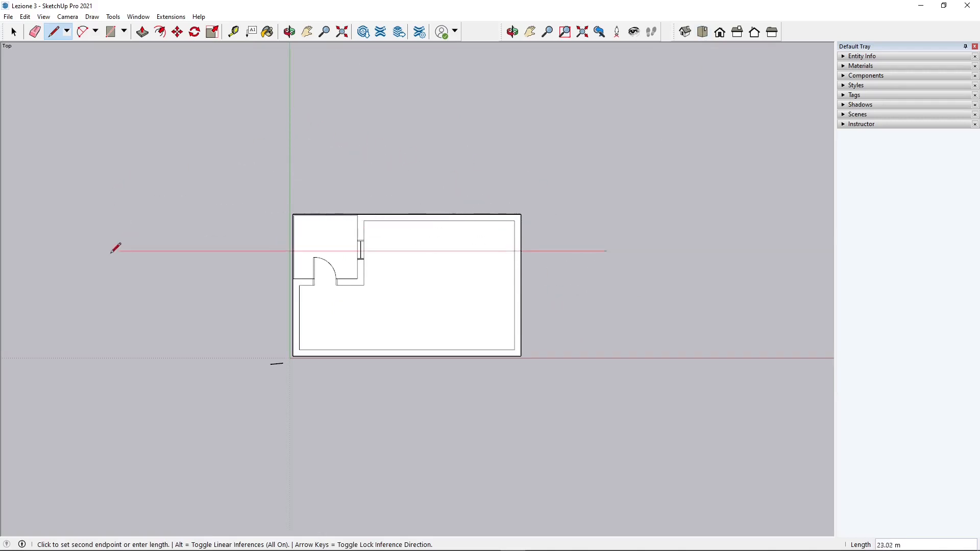
scroll(105, 260, "down", 2)
scroll(433, 278, "up", 5)
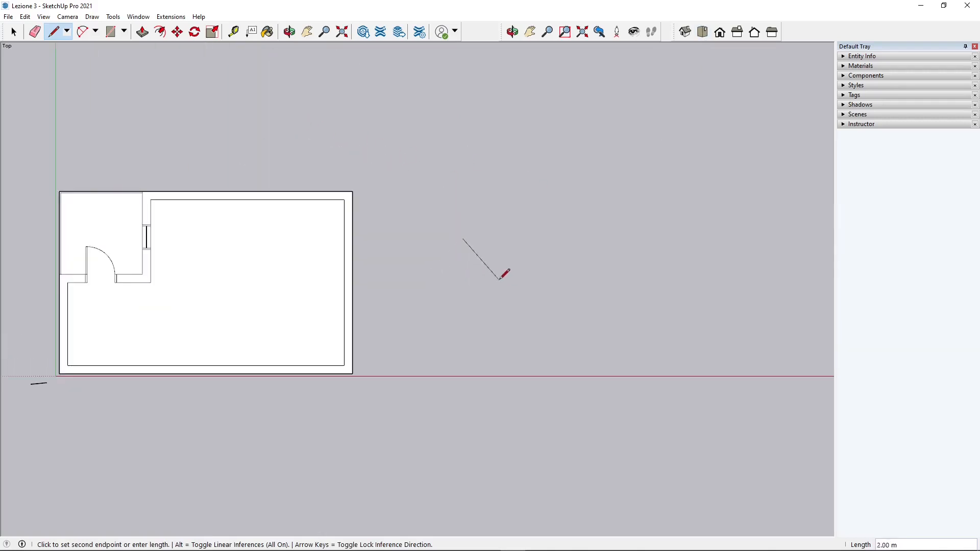
key("Escape")
scroll(485, 220, "down", 1)
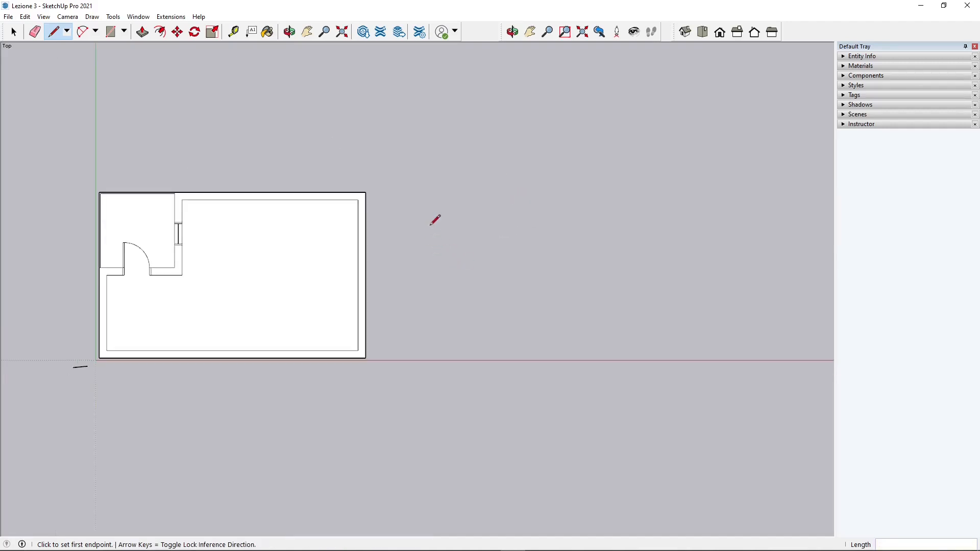
scroll(229, 219, "down", 1)
scroll(407, 273, "up", 2)
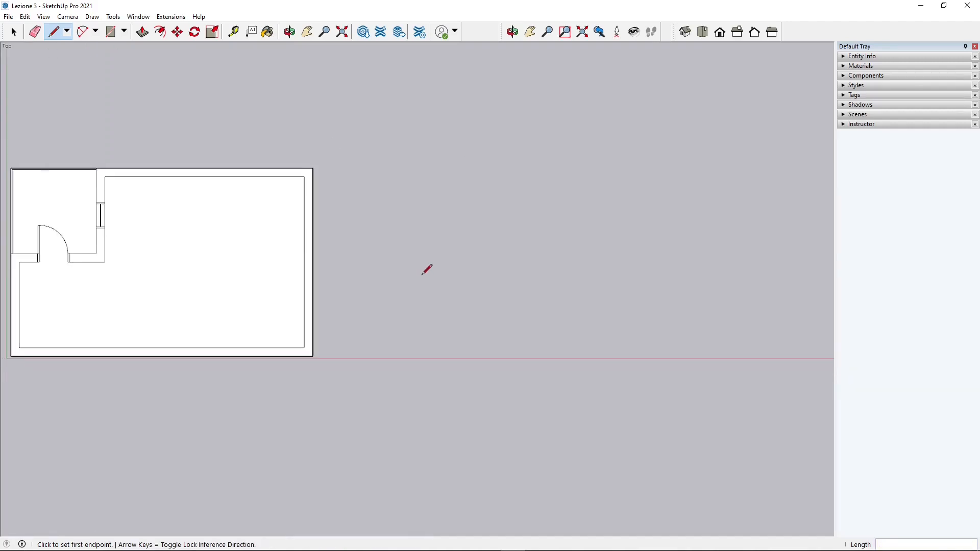
scroll(137, 254, "down", 3)
scroll(401, 231, "up", 2)
scroll(303, 206, "up", 1)
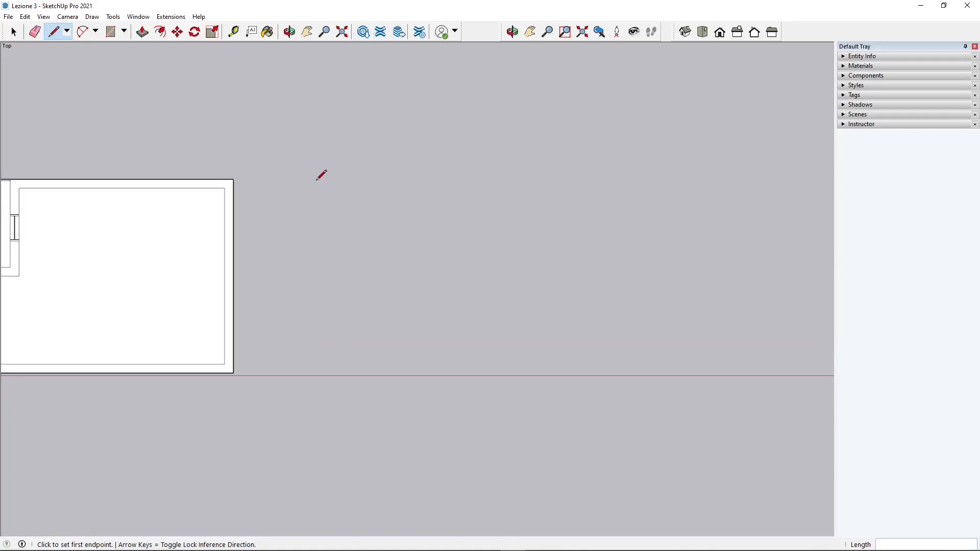
left_click(53, 34)
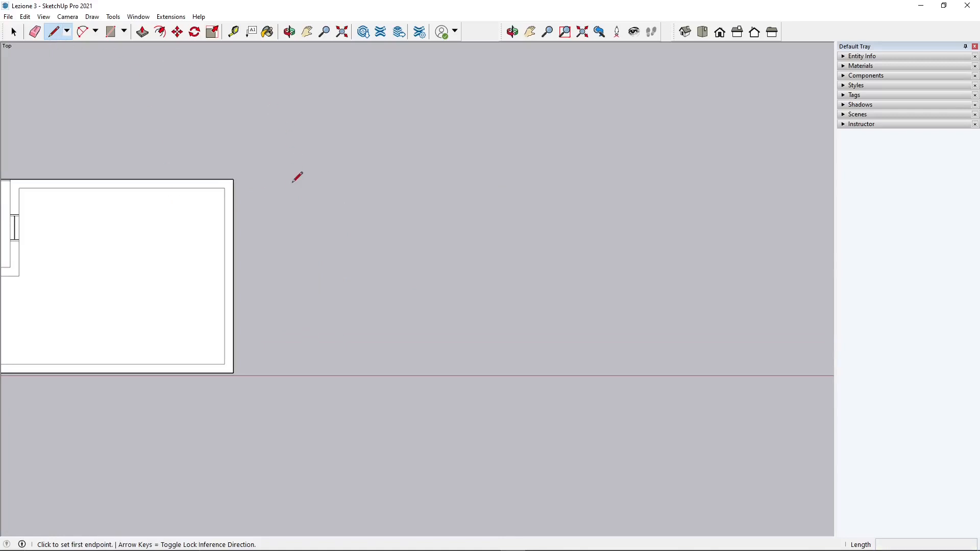
scroll(352, 142, "down", 1)
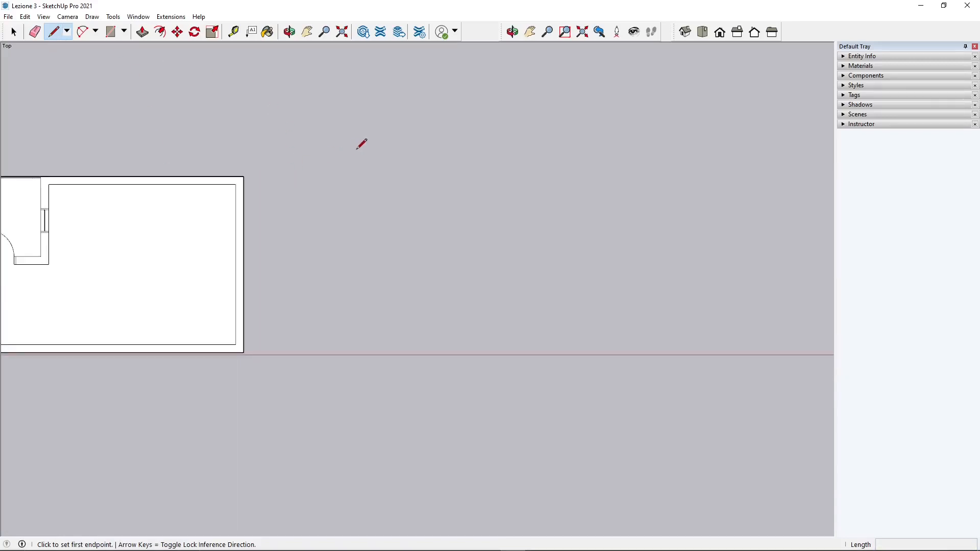
scroll(358, 151, "up", 1)
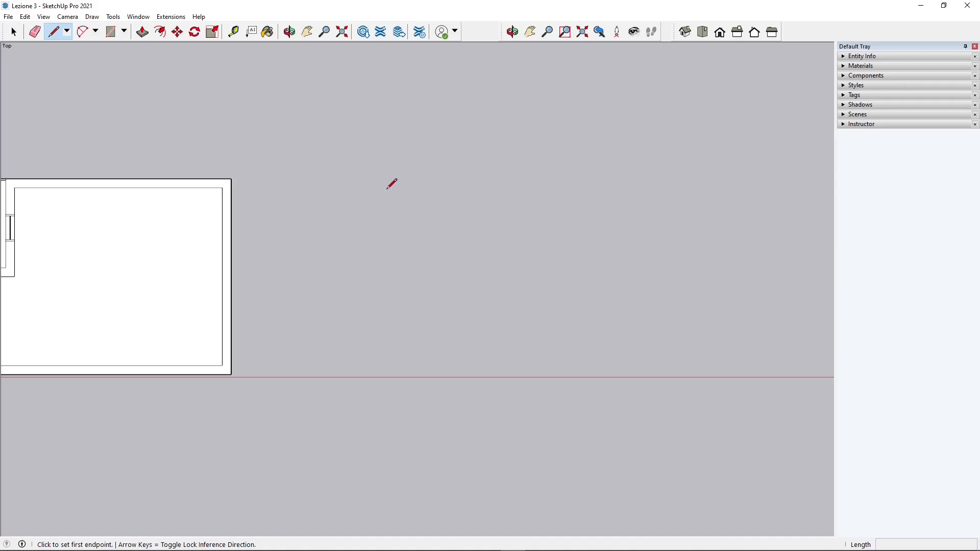
Step: Draw a 12 m line along the red axis beside the floor plan, starting level with the plan's lower outer corner
scroll(319, 207, "down", 1)
scroll(398, 238, "up", 1)
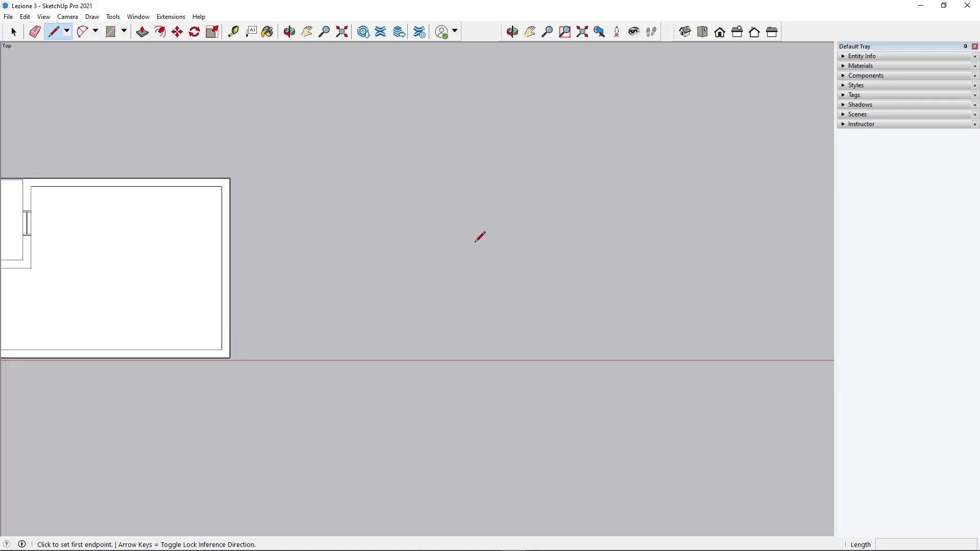
scroll(480, 237, "up", 1)
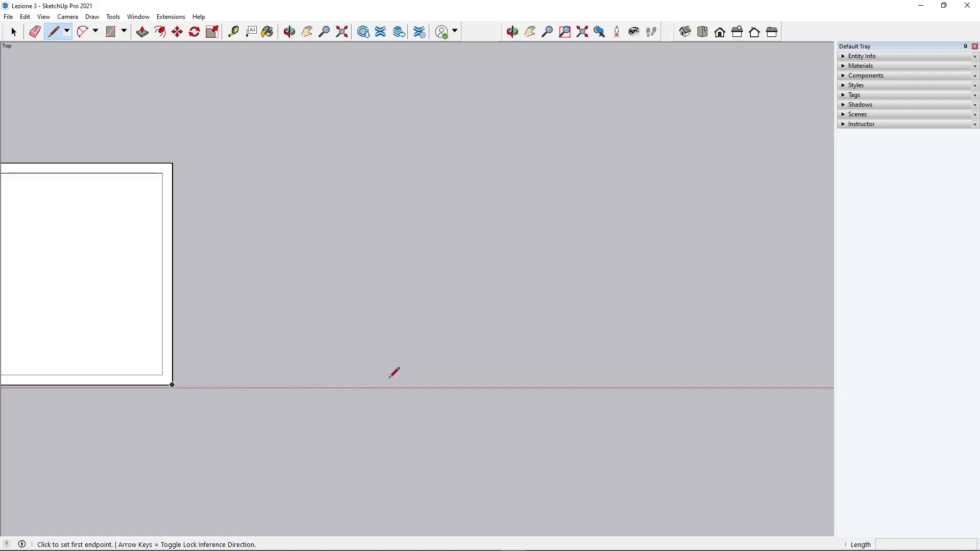
left_click(374, 385)
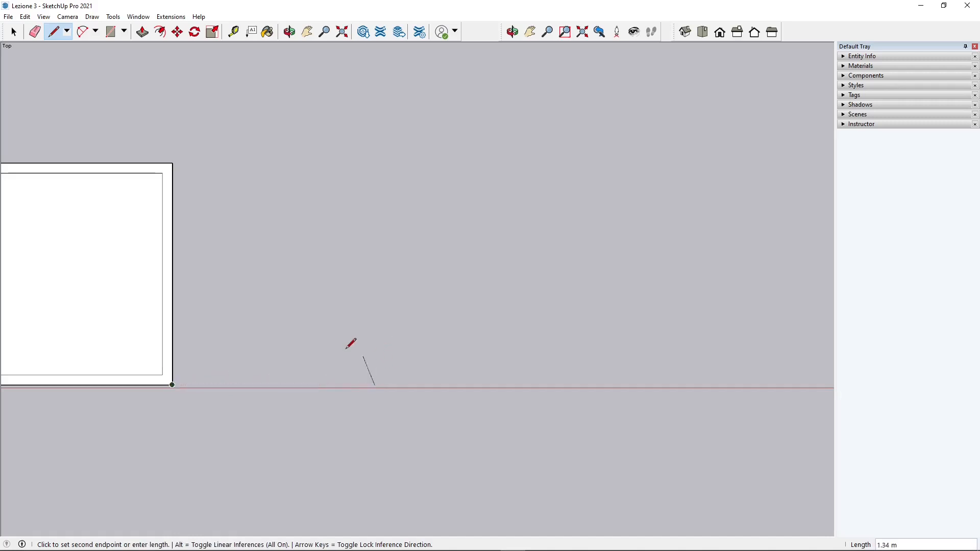
scroll(228, 336, "down", 3)
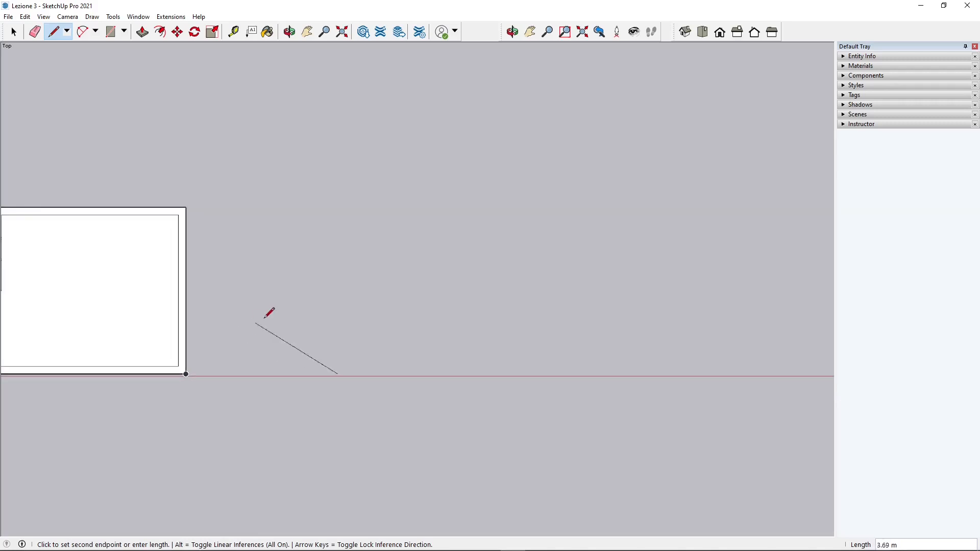
scroll(505, 352, "up", 3)
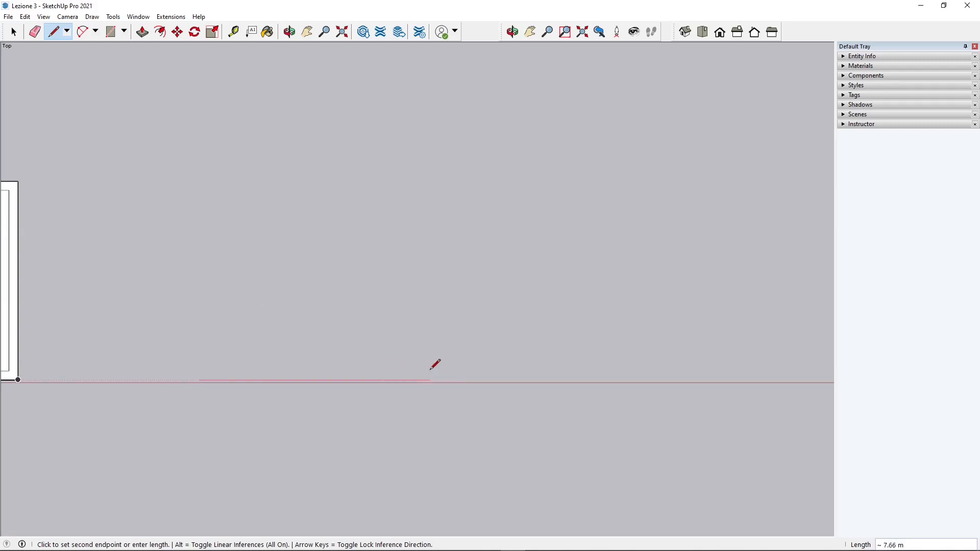
left_click(8, 17)
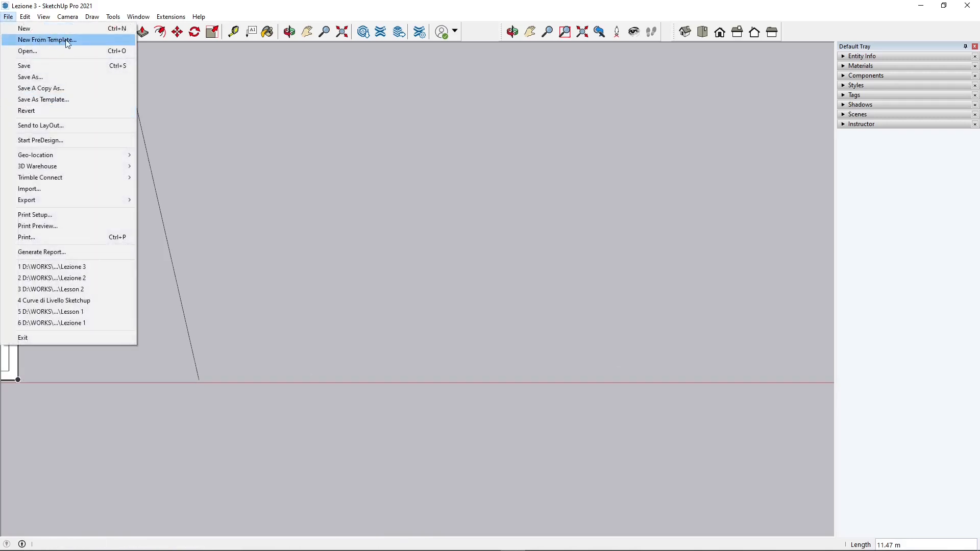
left_click(242, 8)
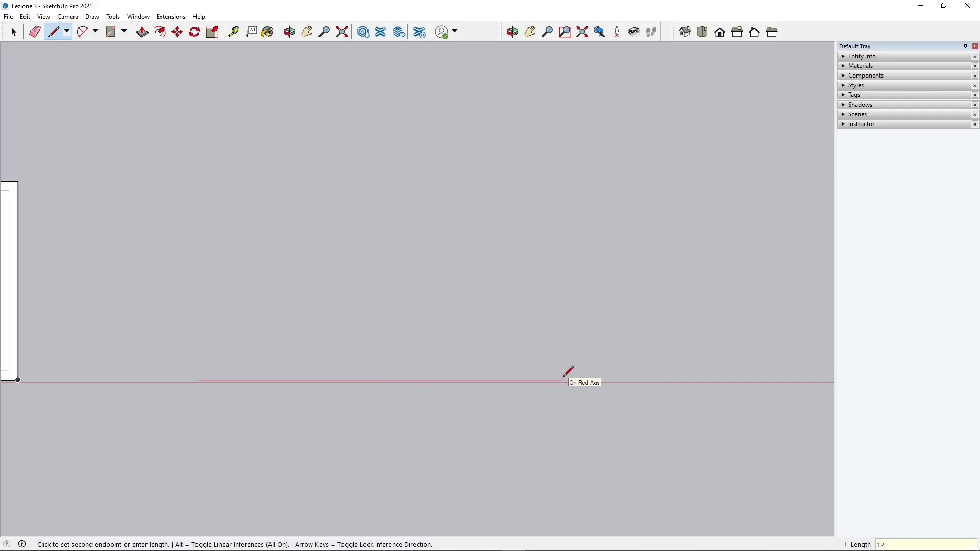
type("12")
key("Return")
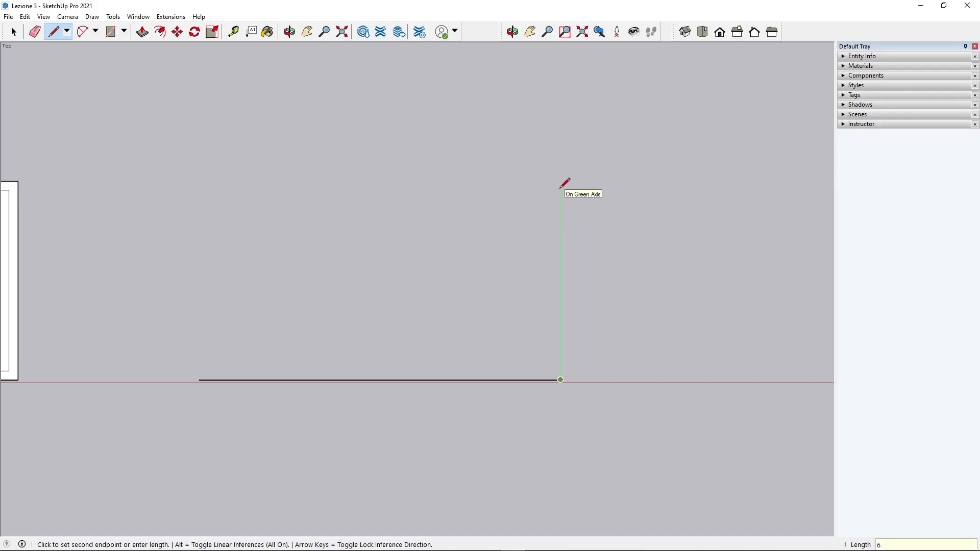
Step: Continue with a 6 m edge along the green axis and close the outline with an upper-left notch and a 3 m left edge
key("Return")
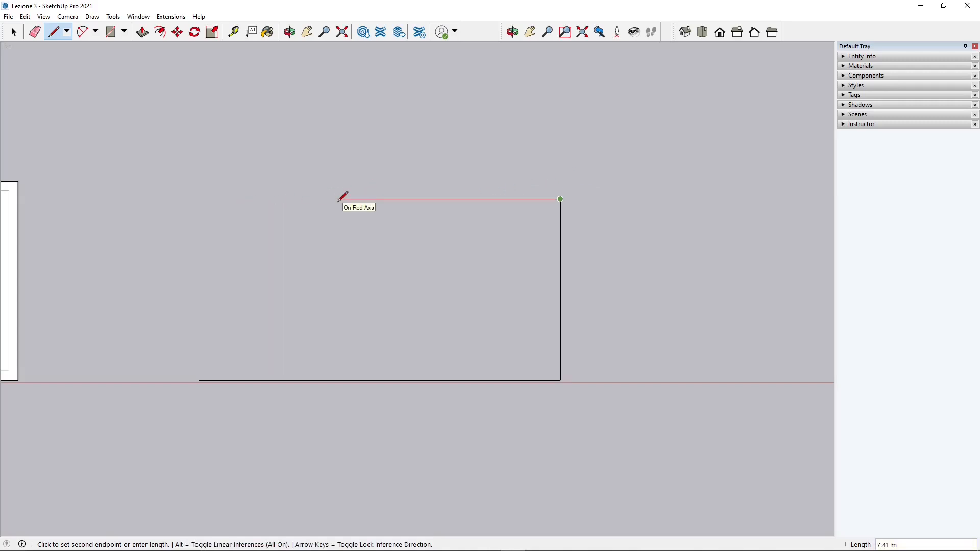
key("Return")
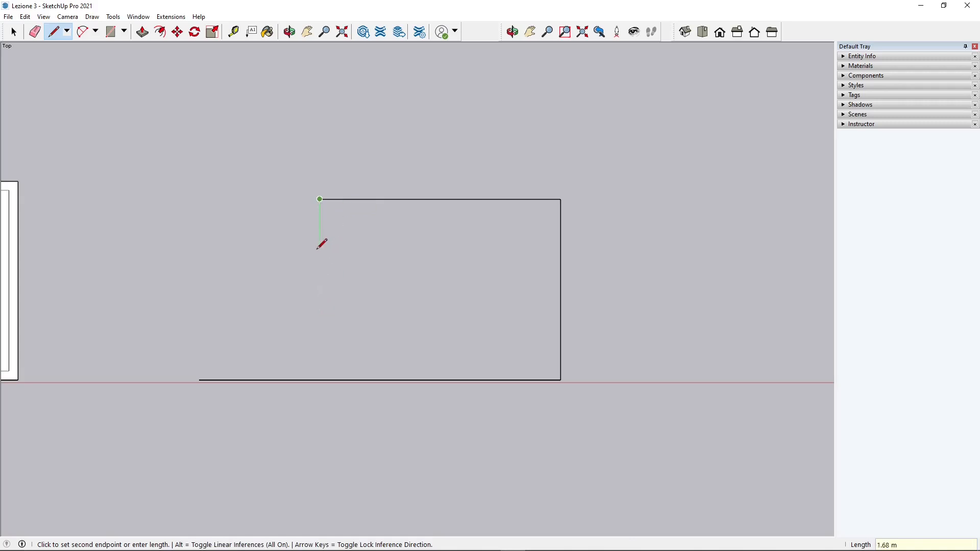
key("Return")
left_click(199, 289)
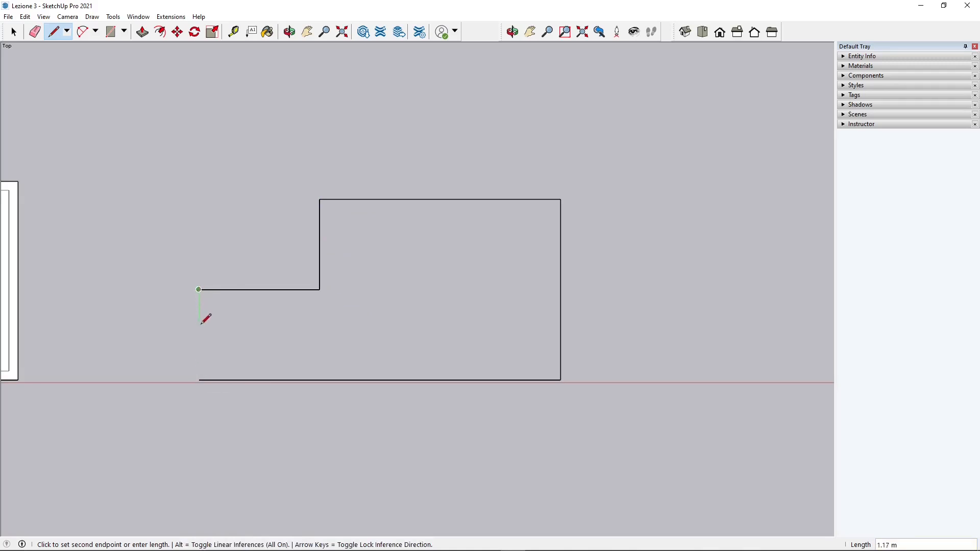
left_click(203, 378)
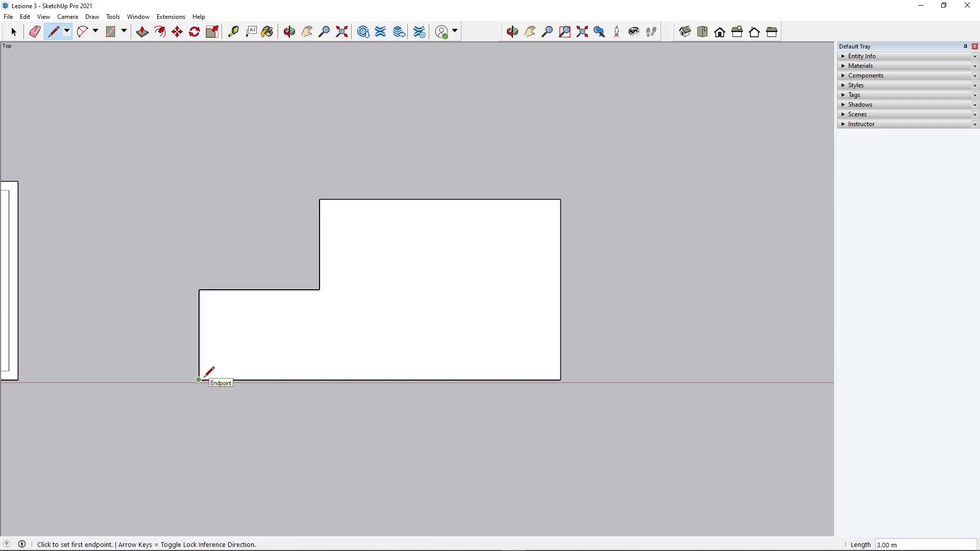
Step: Offset the new notched face outward by 0.3 m to form the wall thickness
scroll(651, 293, "down", 1)
scroll(650, 294, "down", 2)
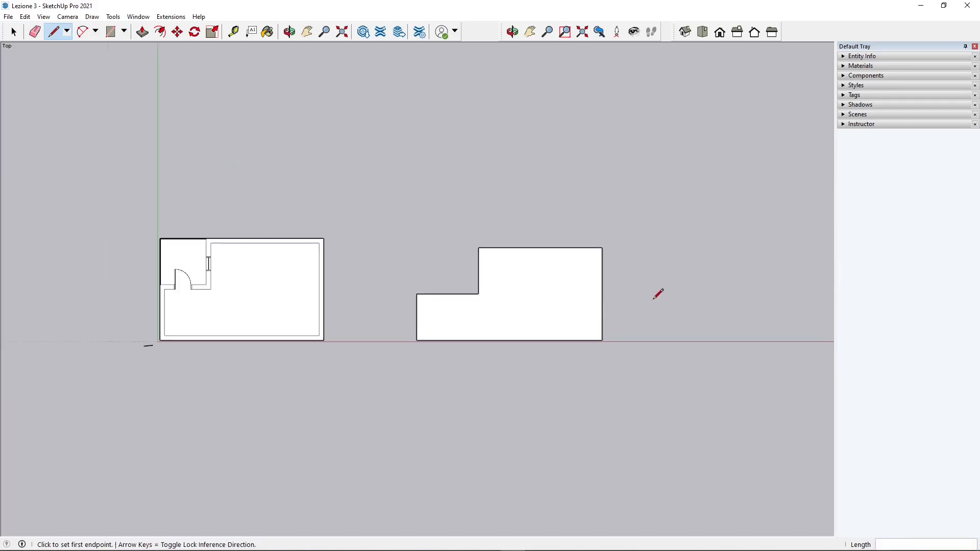
scroll(633, 301, "up", 1)
scroll(409, 296, "up", 1)
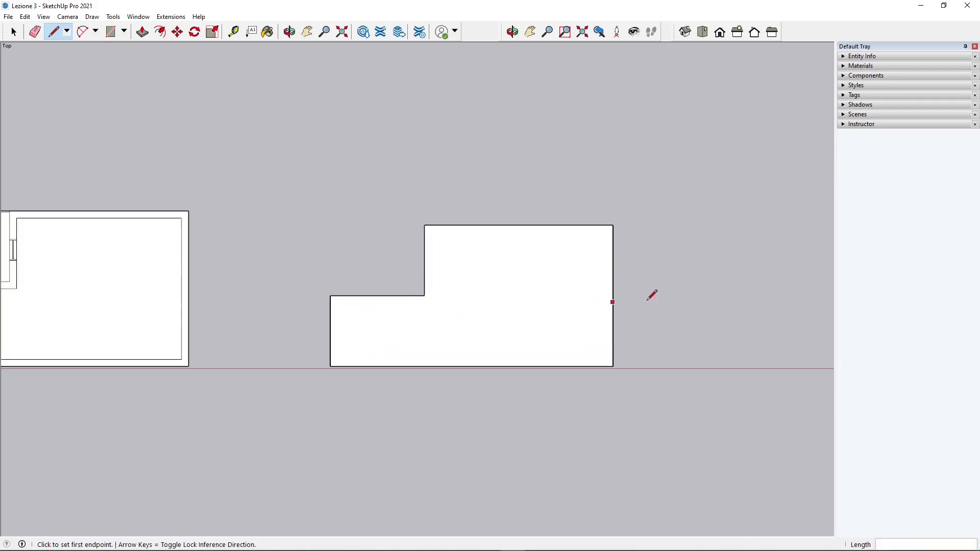
scroll(624, 304, "up", 1)
scroll(535, 321, "up", 2)
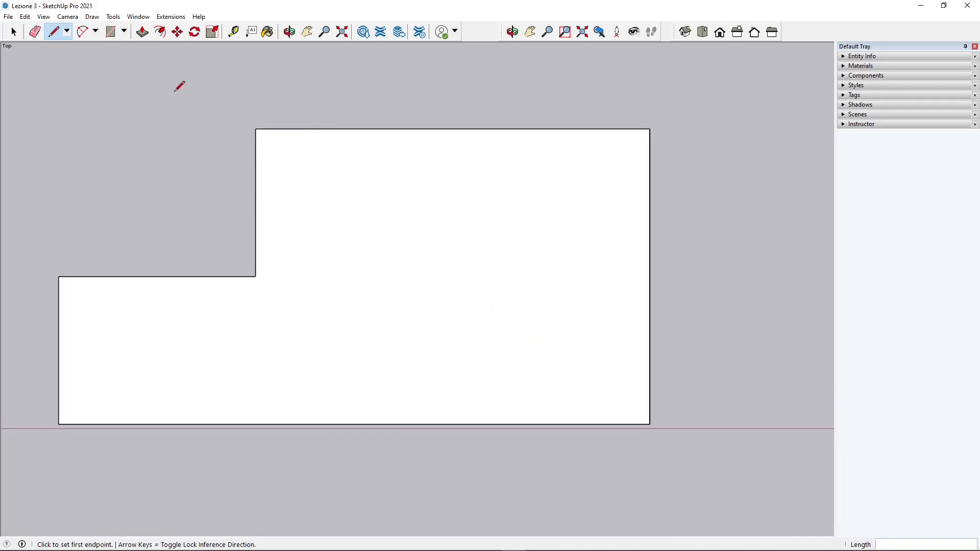
left_click(160, 32)
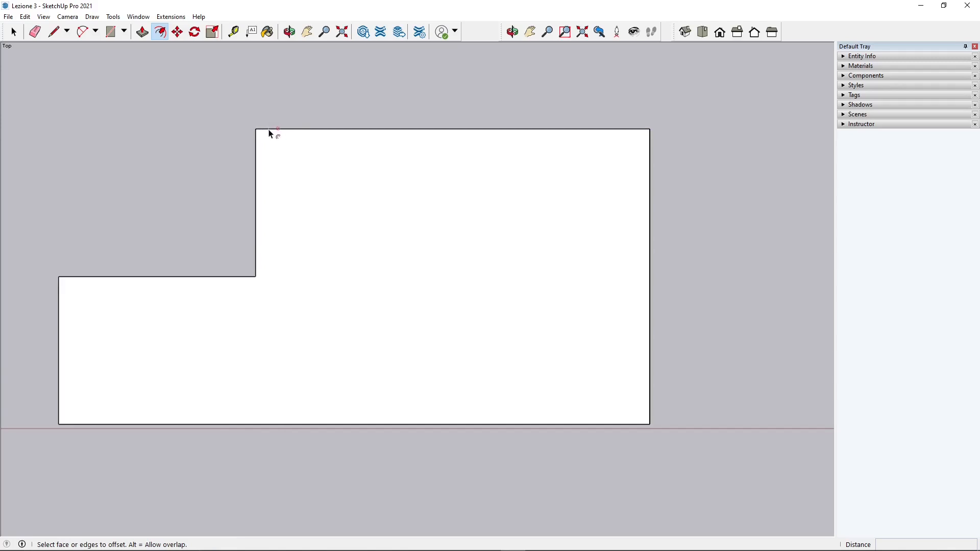
left_click(269, 134)
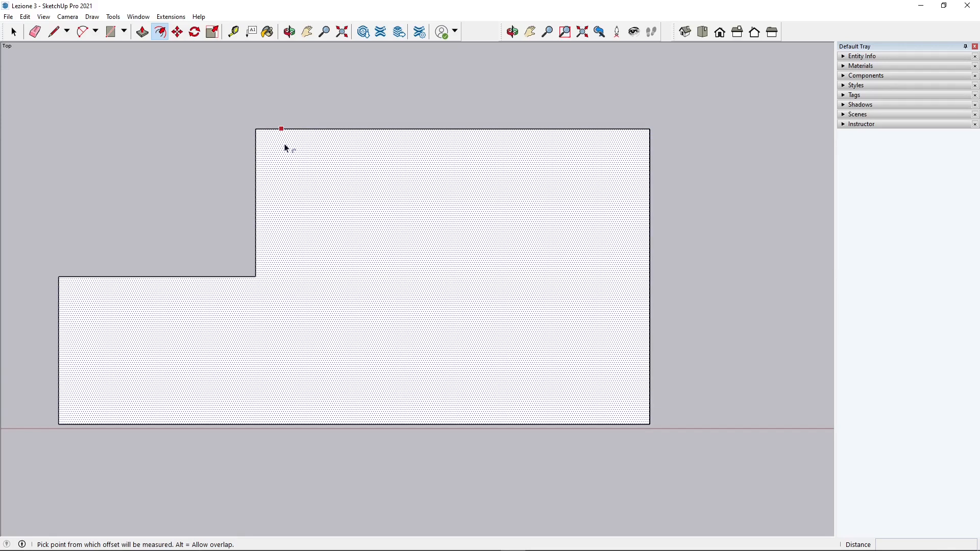
left_click(309, 156)
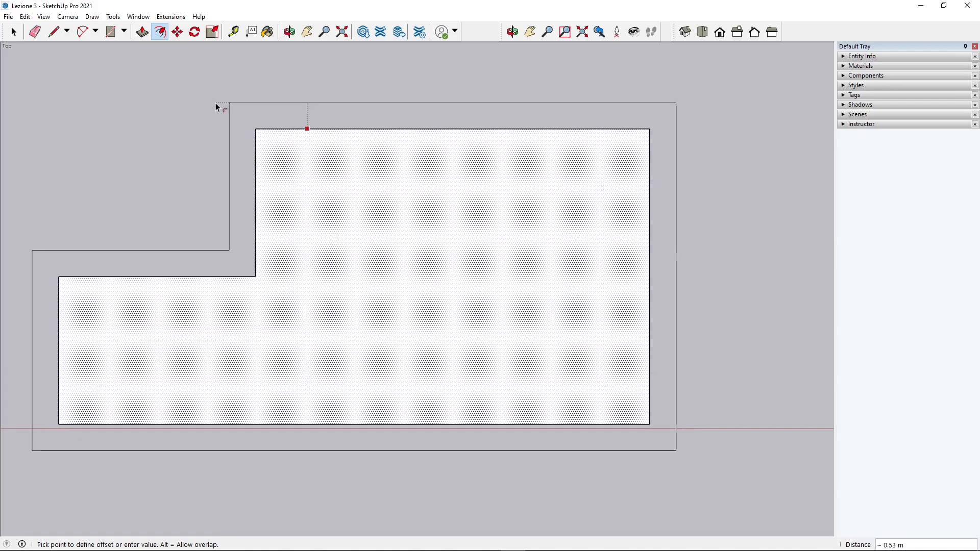
type("0.3")
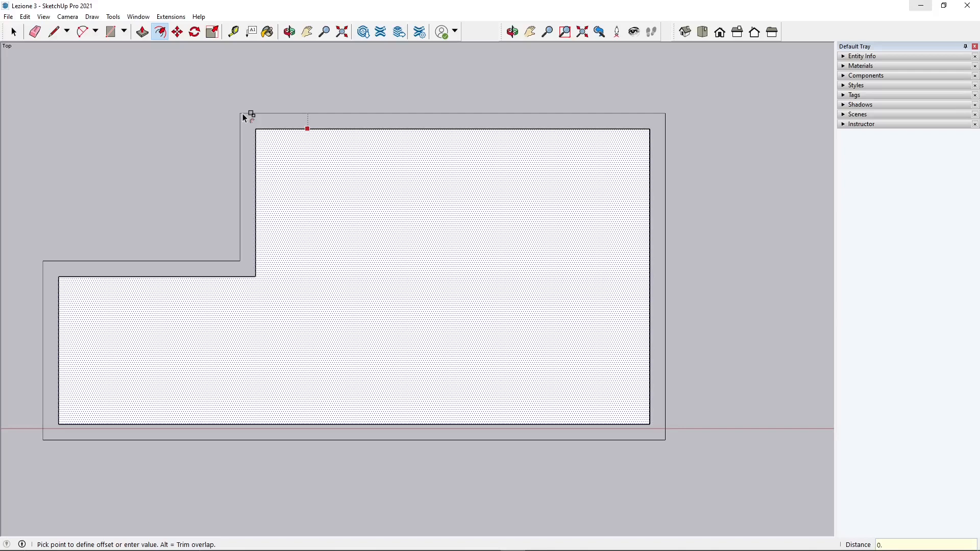
left_click(244, 118)
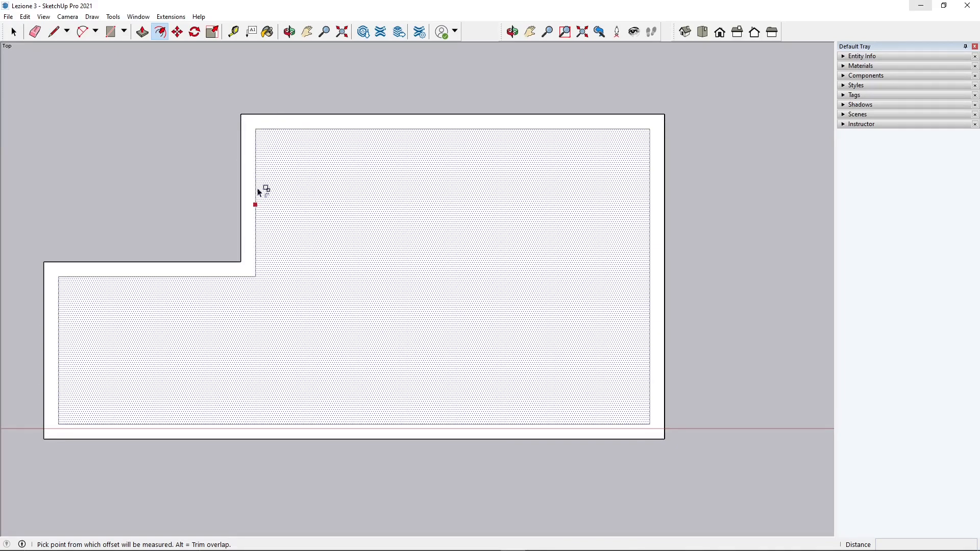
left_click(7, 17)
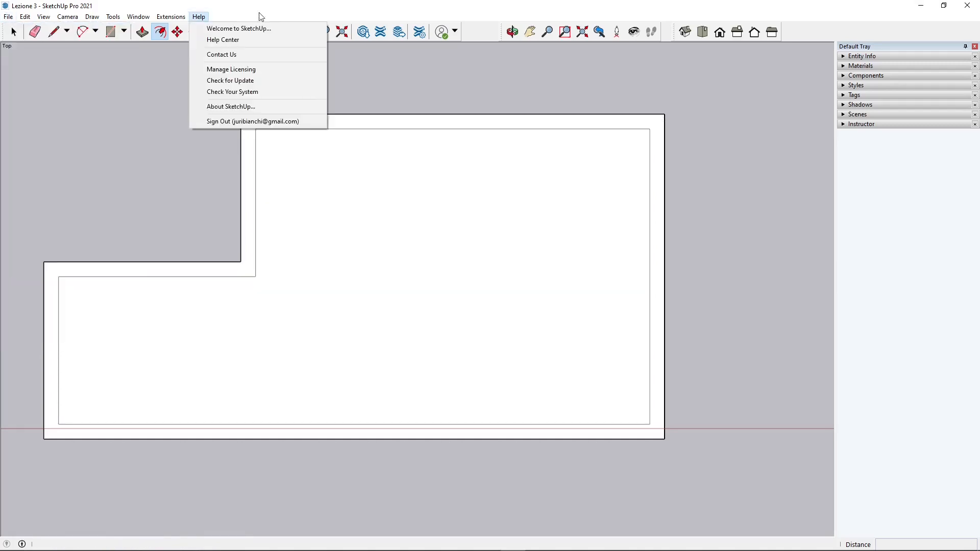
left_click(277, 11)
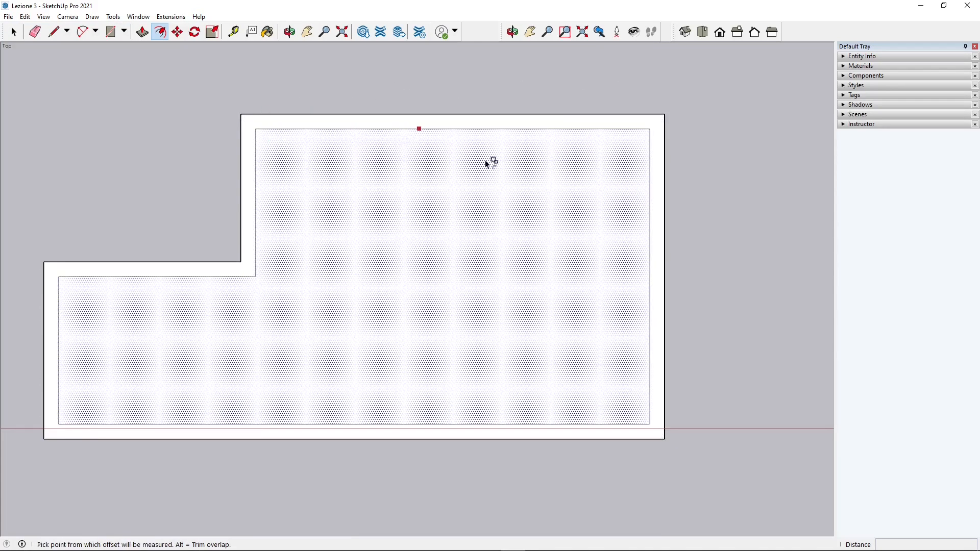
Step: Examine the original floor plan's walls, door and window alongside the new wall outline
scroll(702, 179, "down", 2)
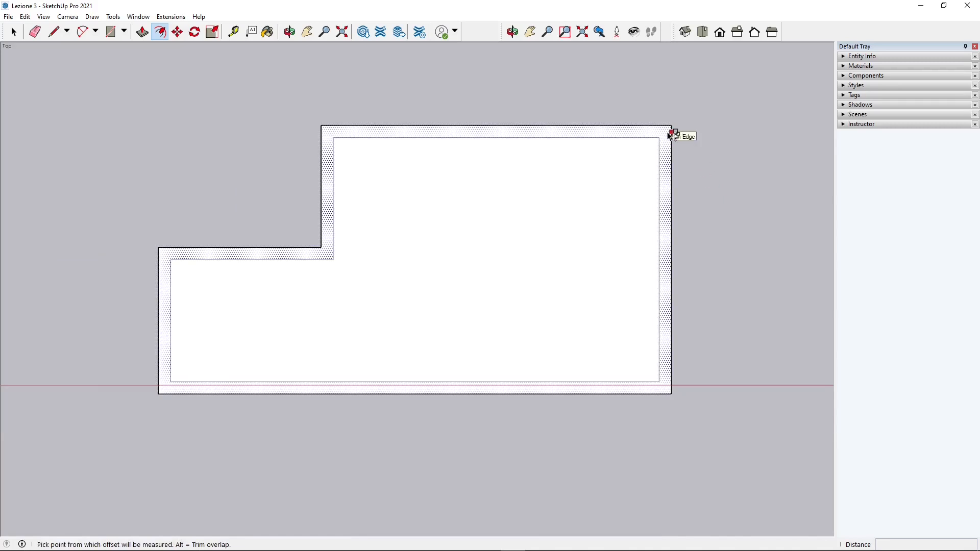
scroll(587, 230, "down", 3)
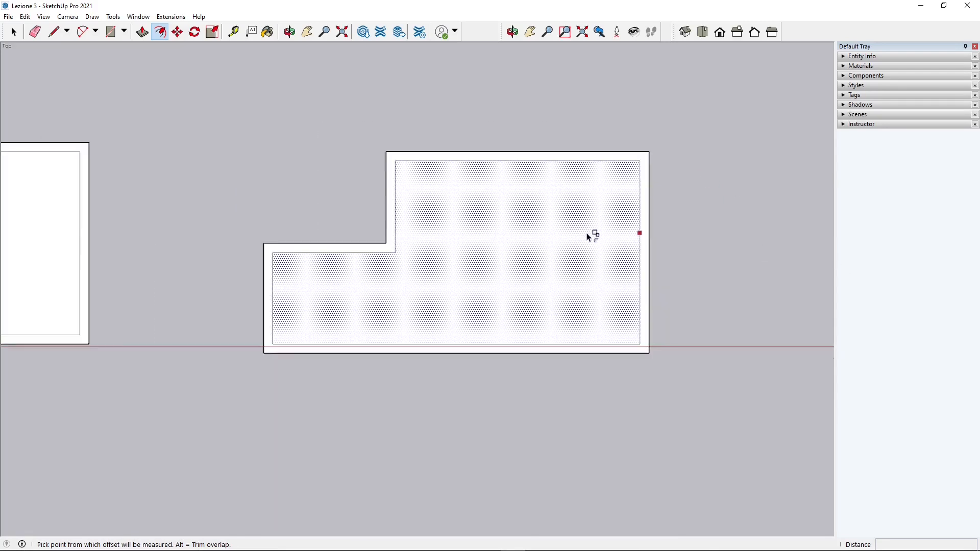
scroll(606, 230, "down", 2)
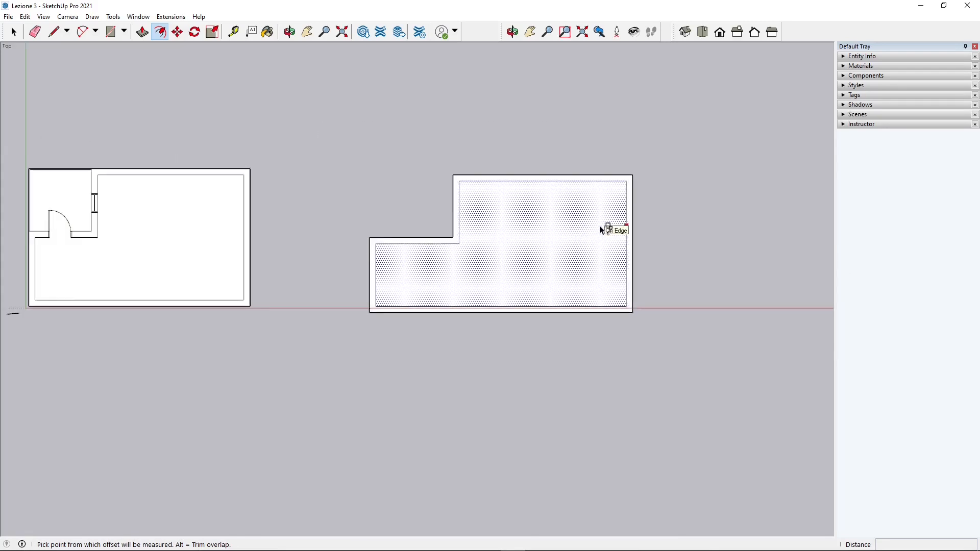
left_click(54, 32)
left_click(14, 33)
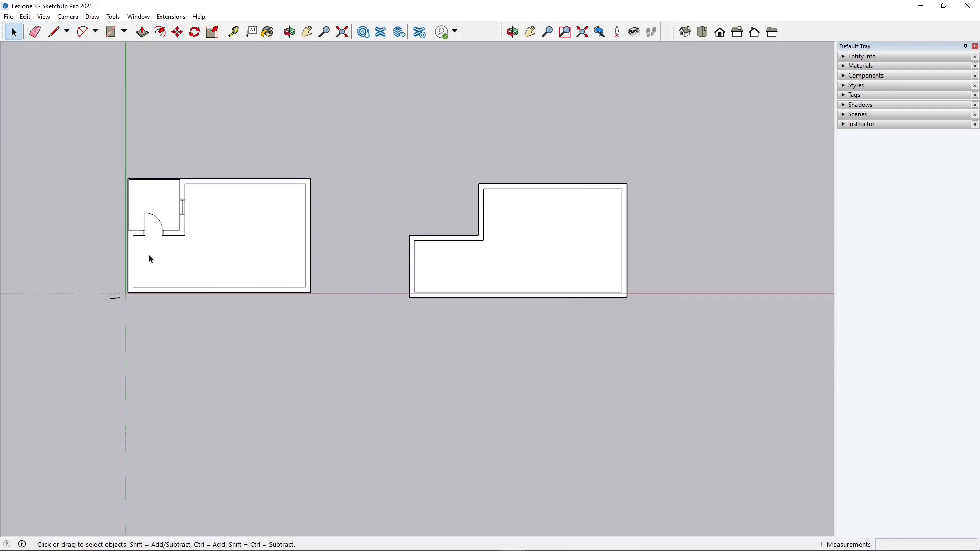
scroll(111, 249, "up", 2)
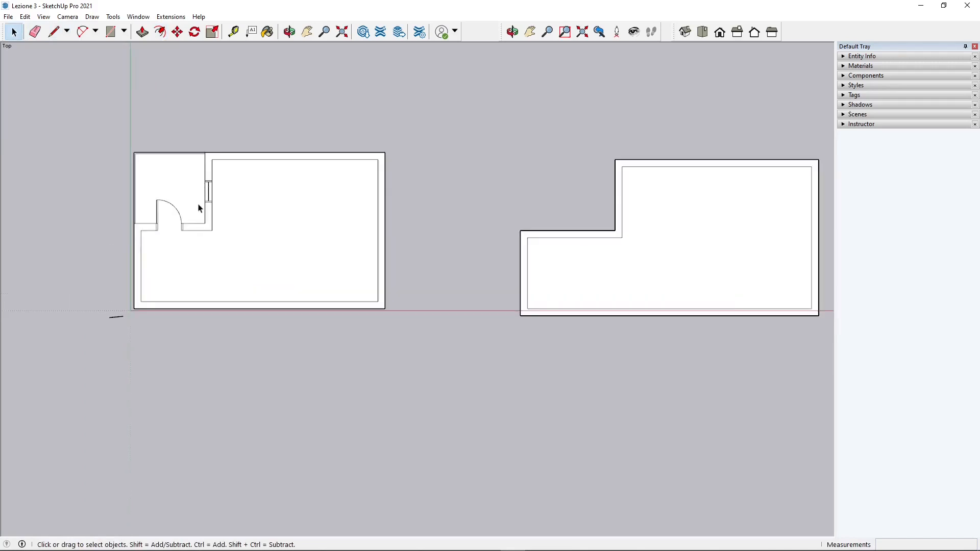
scroll(162, 235, "up", 1)
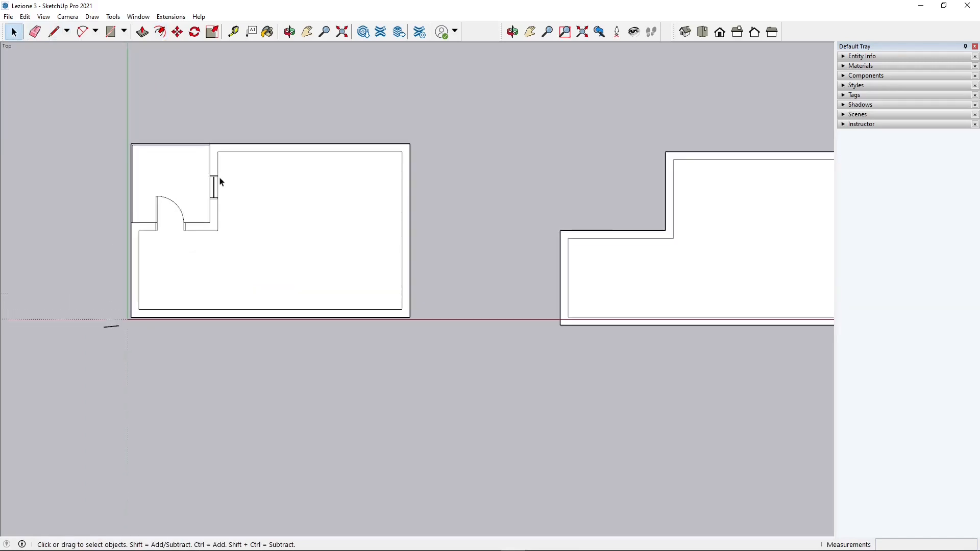
scroll(153, 258, "up", 2)
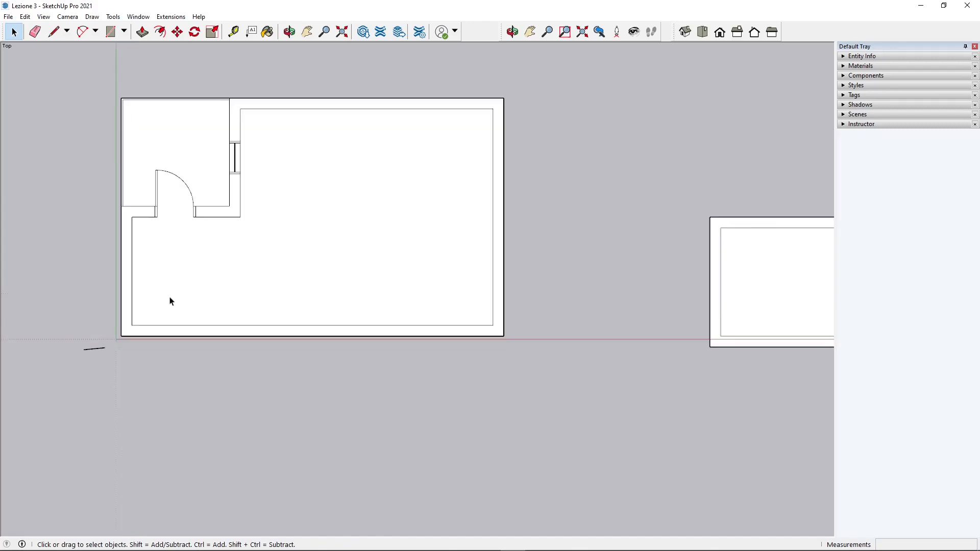
scroll(295, 228, "up", 2)
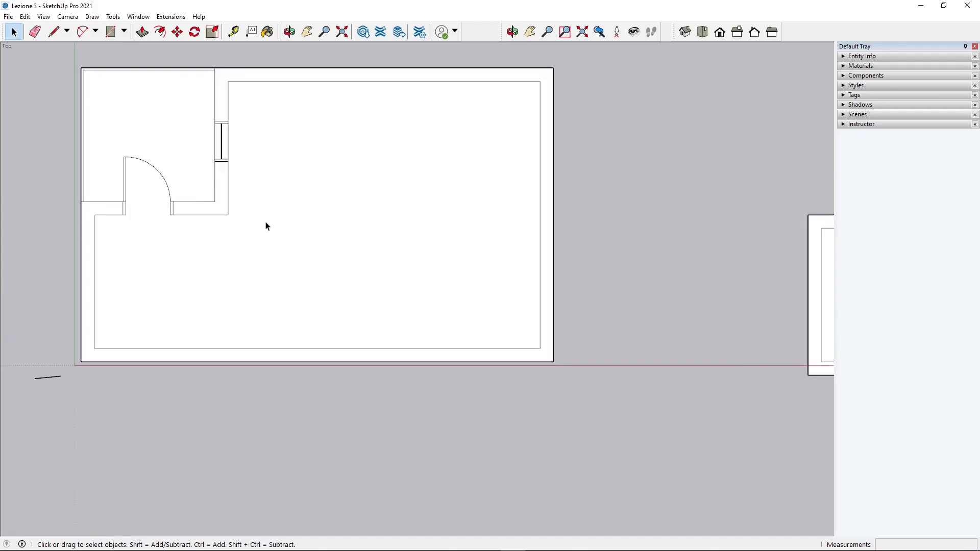
scroll(267, 227, "down", 2)
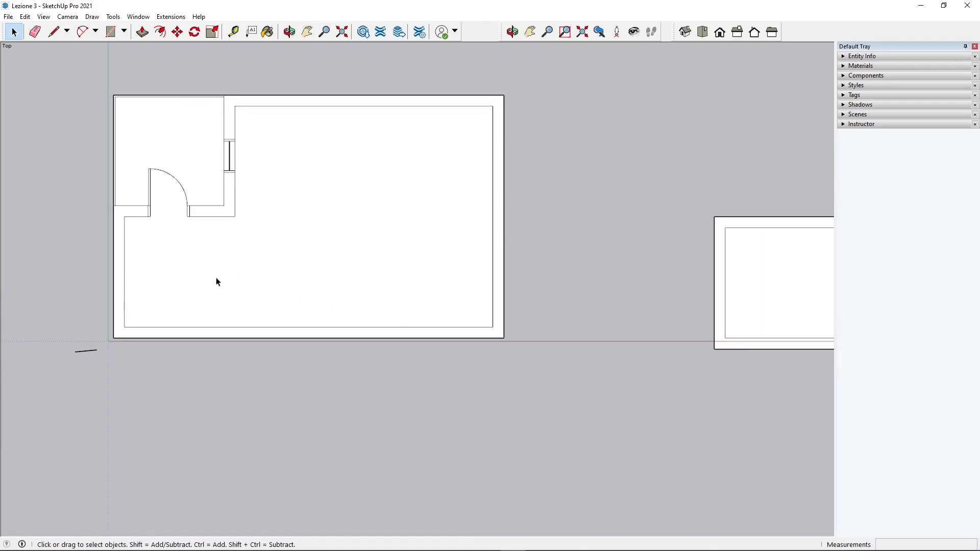
Step: Draw a 1 m line up the inner edge of the floor plan's left wall, starting at the lower-left inner corner
scroll(71, 314, "up", 3)
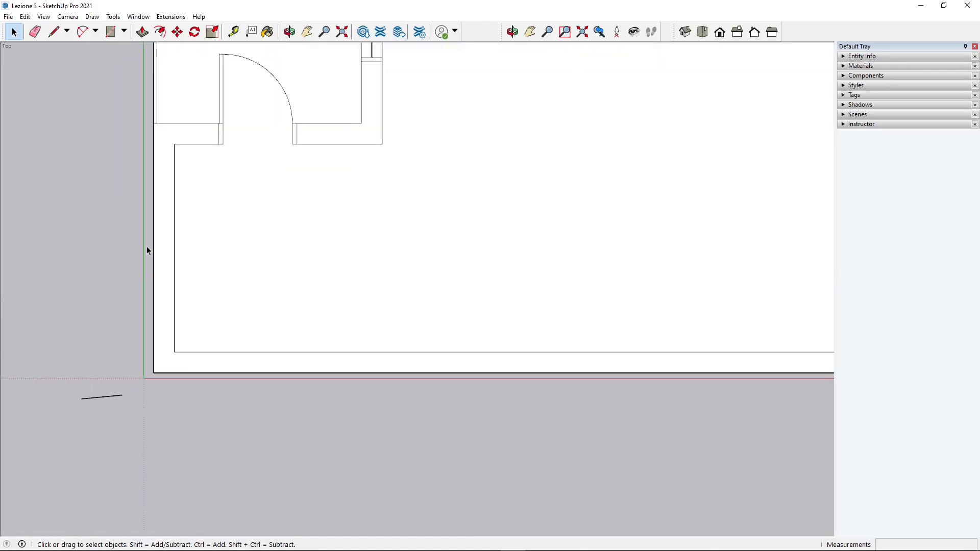
scroll(161, 272, "up", 2)
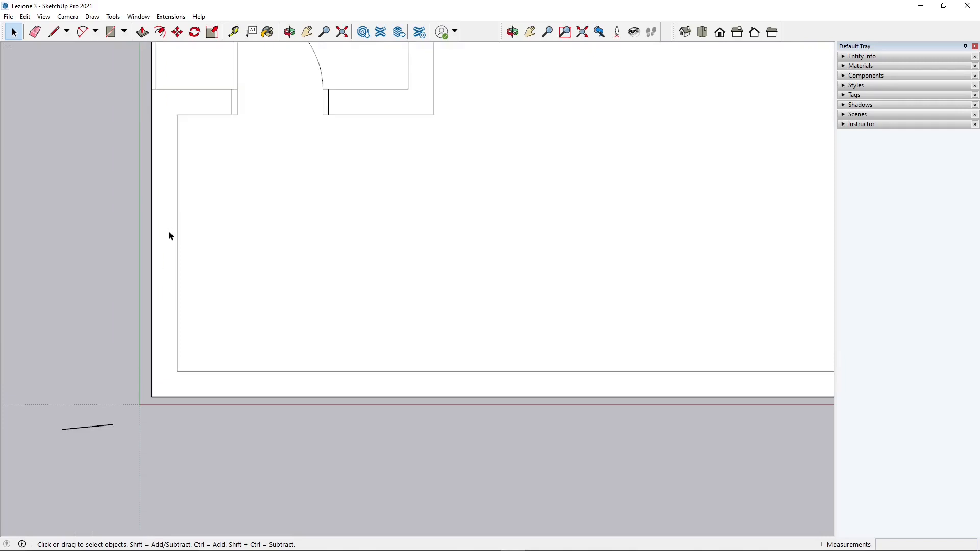
left_click(54, 31)
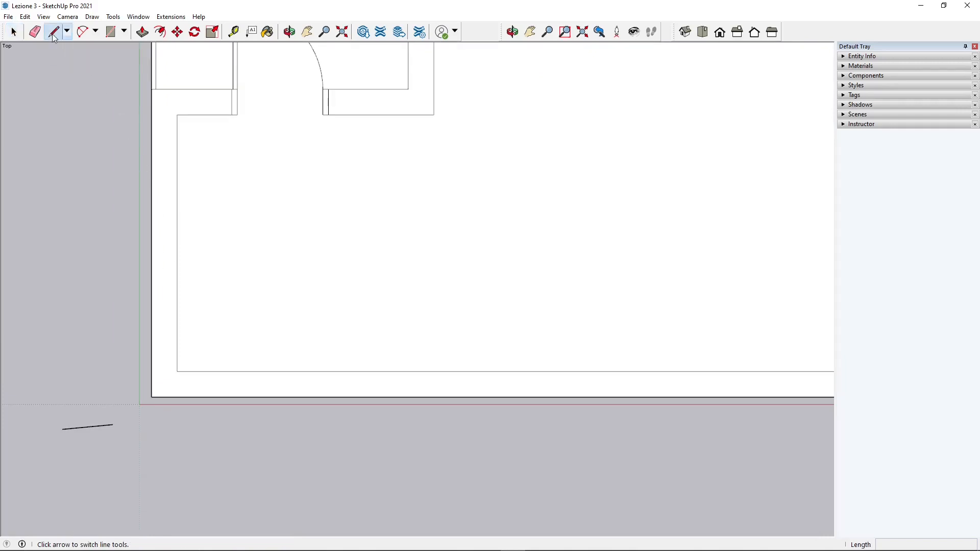
scroll(175, 251, "up", 1)
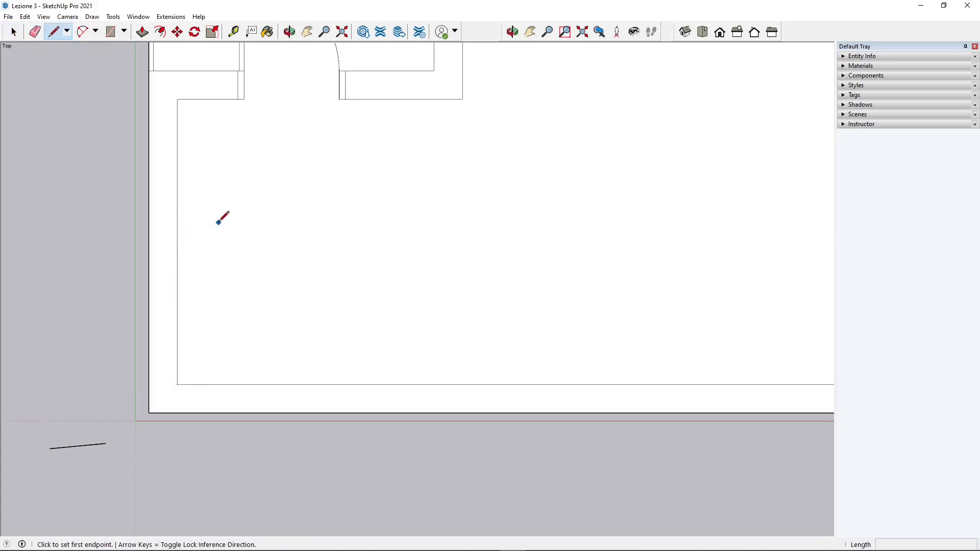
scroll(214, 249, "down", 2)
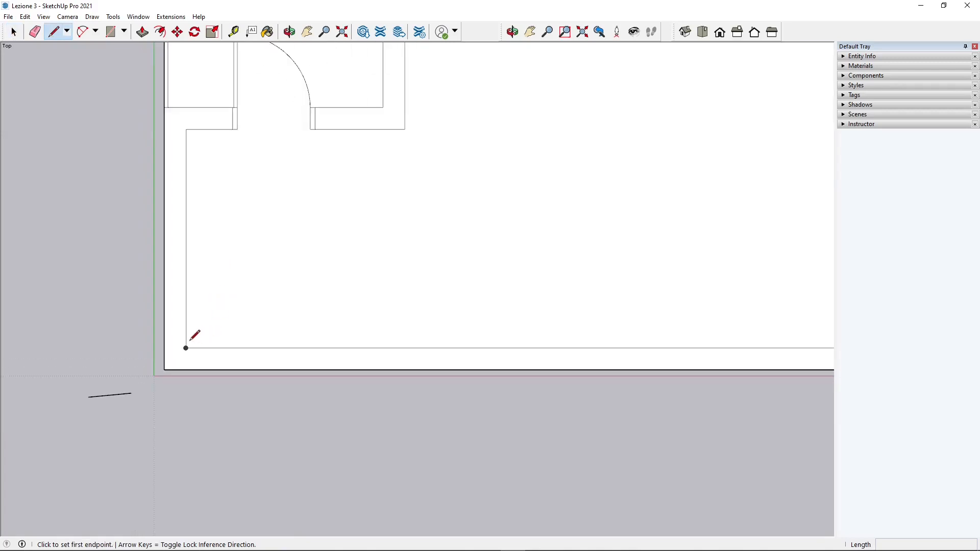
scroll(187, 345, "up", 1)
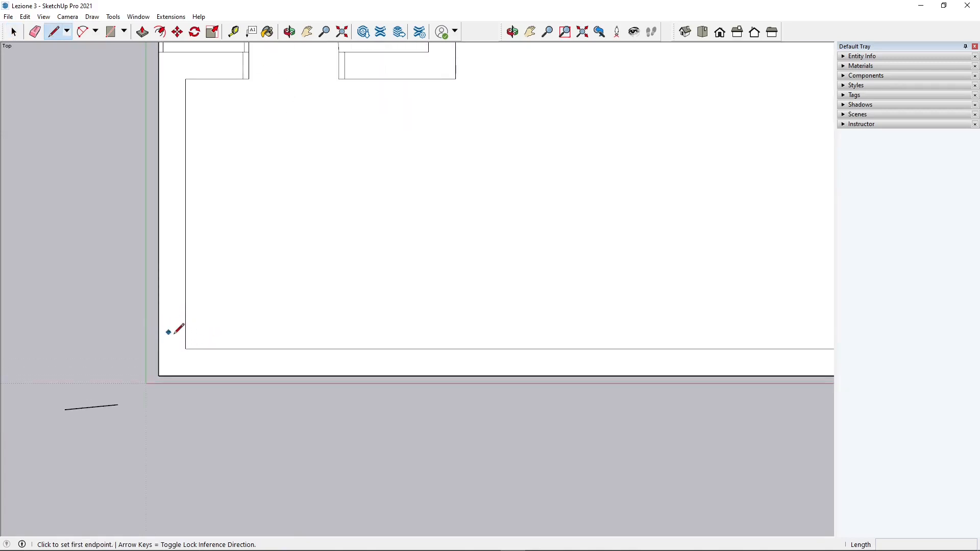
scroll(185, 349, "up", 1)
left_click(186, 349)
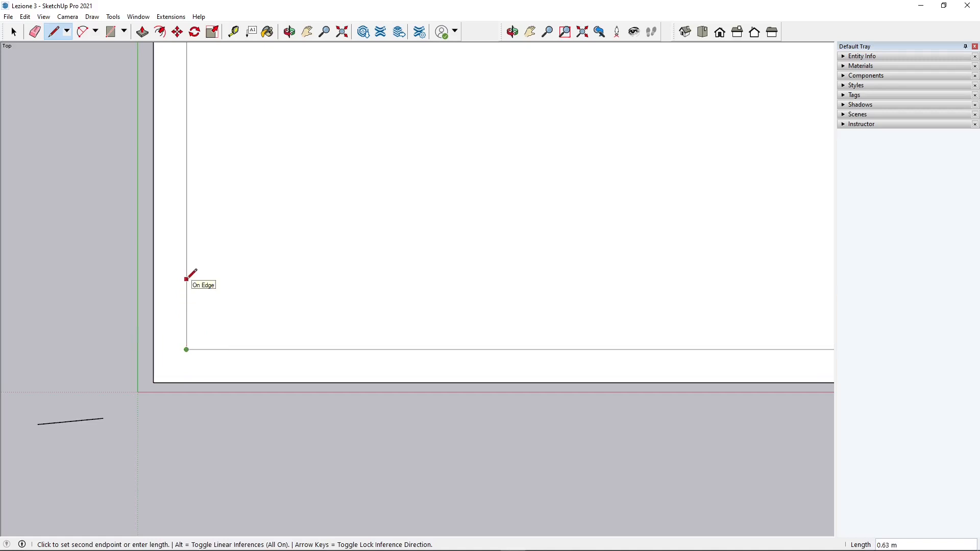
key("Return")
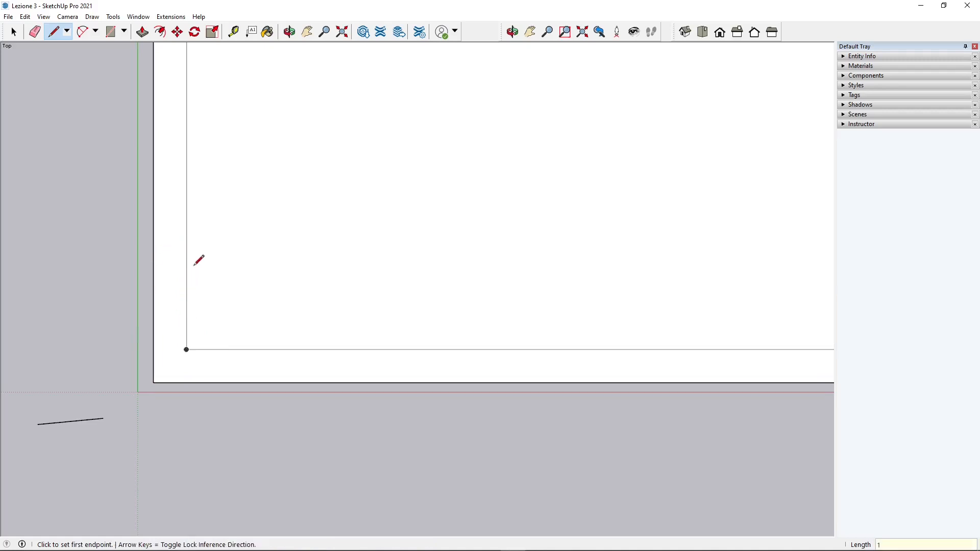
Step: Select the 1 m segment and the rest of the left wall's inner edge in turn to check where the edge splits
left_click(14, 32)
left_click(187, 297)
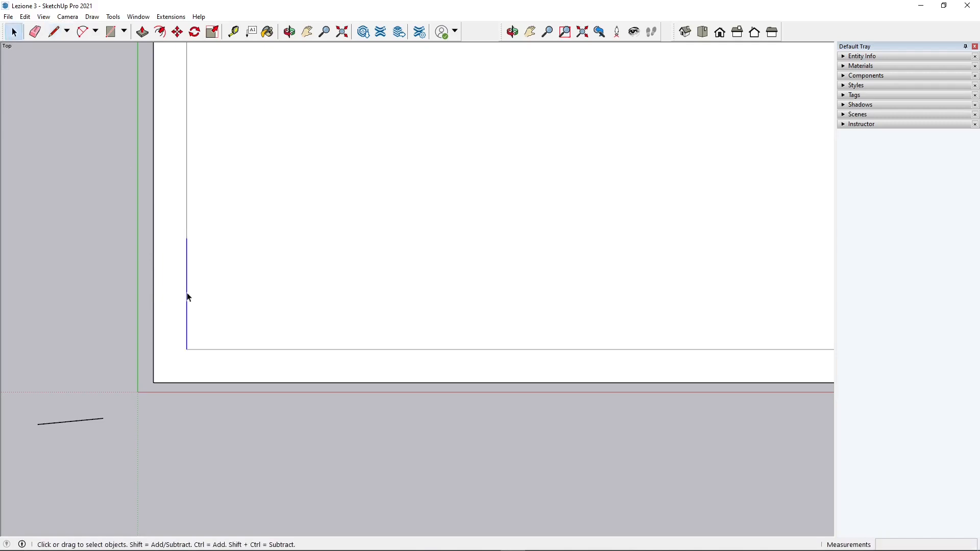
left_click(187, 201)
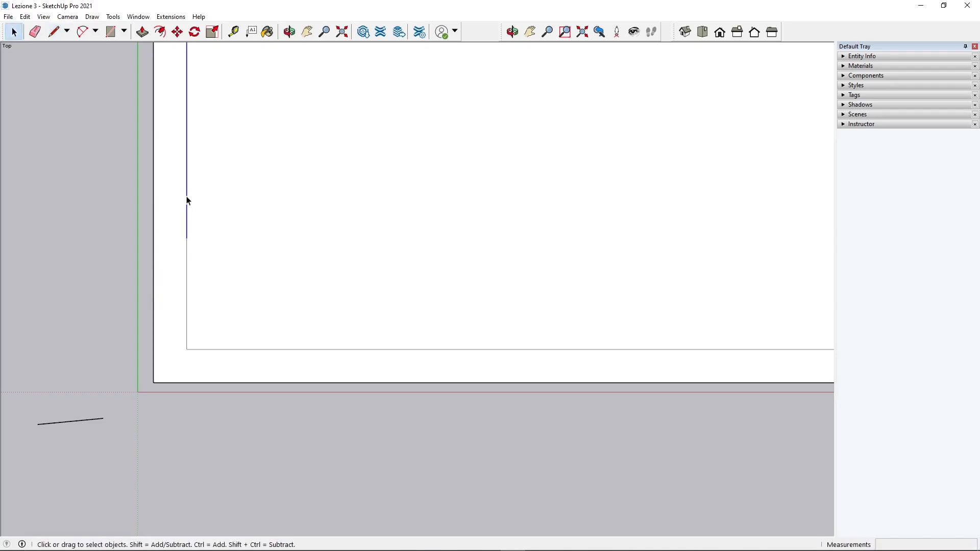
left_click(187, 247)
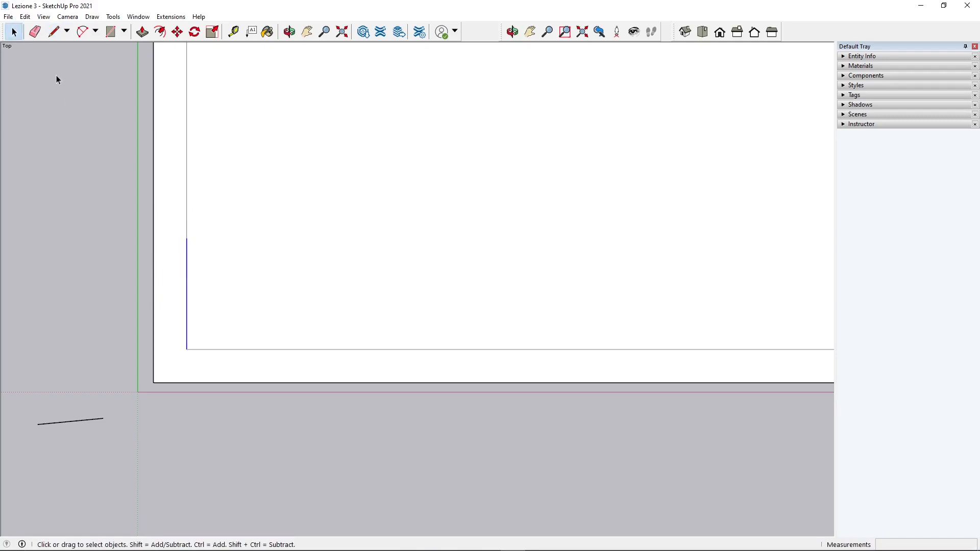
Step: Undo the 1 m line and select the left wall's inner edge to check that it is one piece
left_click(53, 33)
scroll(120, 99, "up", 1)
scroll(247, 250, "down", 1)
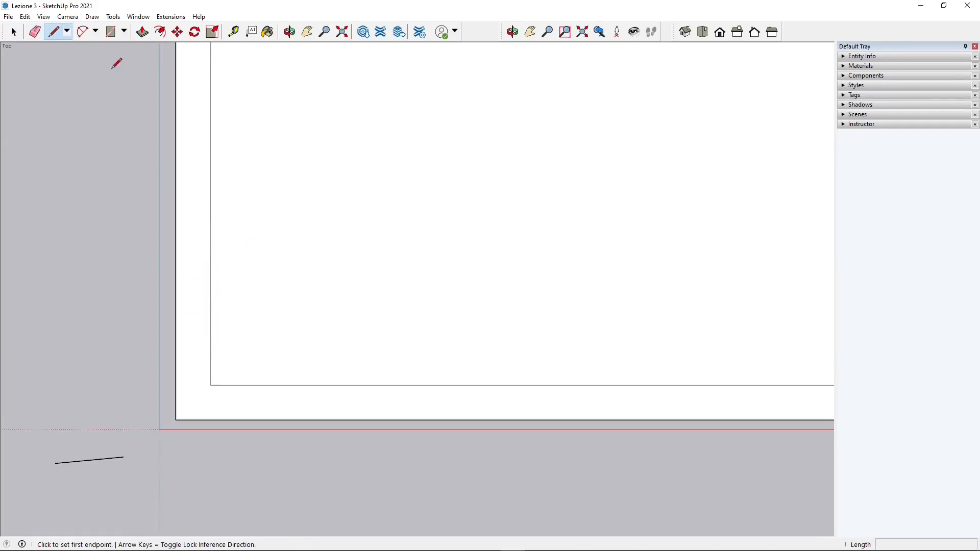
left_click(14, 33)
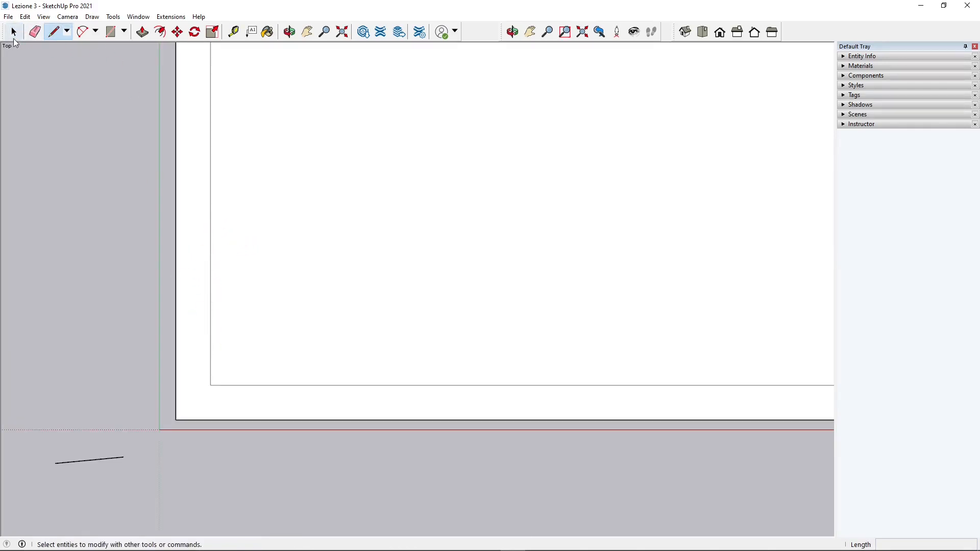
left_click(209, 346)
left_click(212, 347)
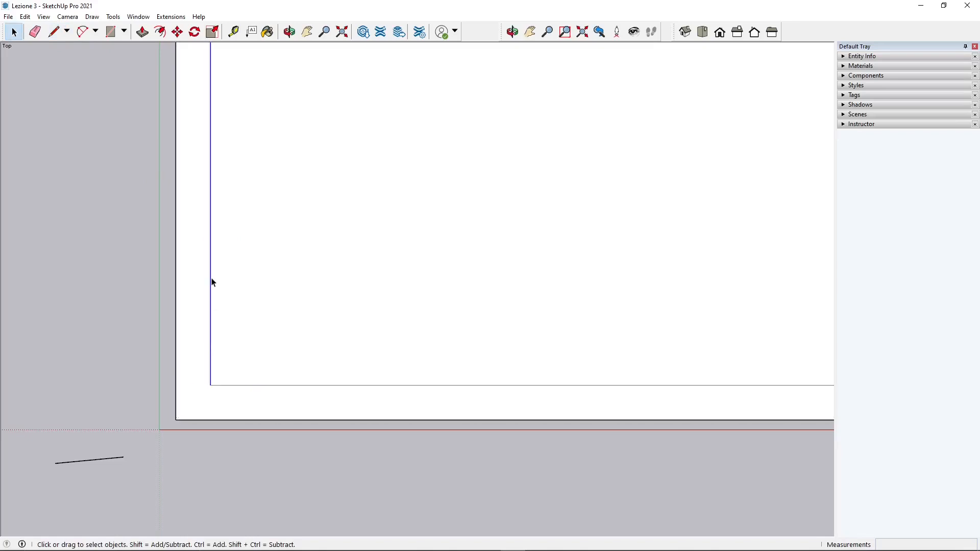
Step: Redraw the 1 m line up from the lower-left inner corner and draw a jamb line from its end across the wall thickness
left_click(56, 33)
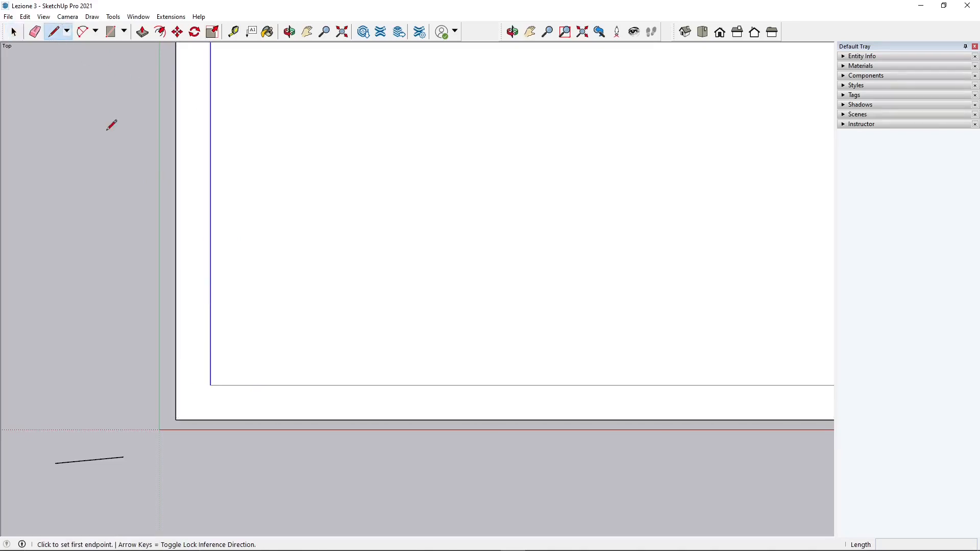
left_click(210, 386)
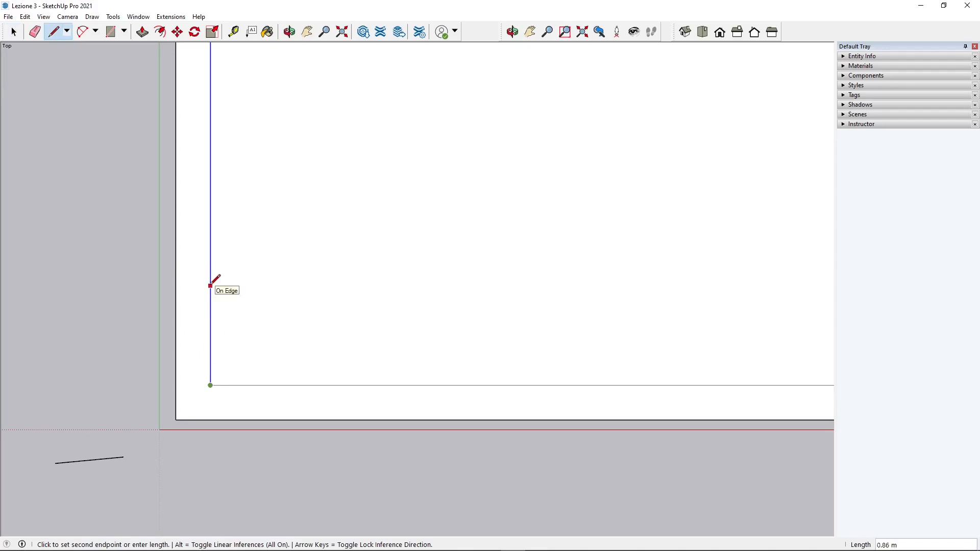
key("Return")
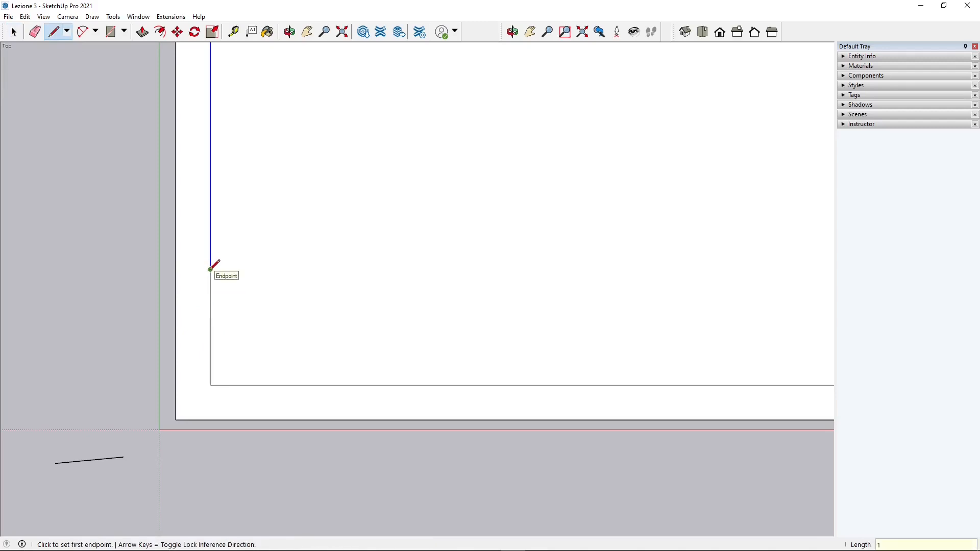
left_click(211, 269)
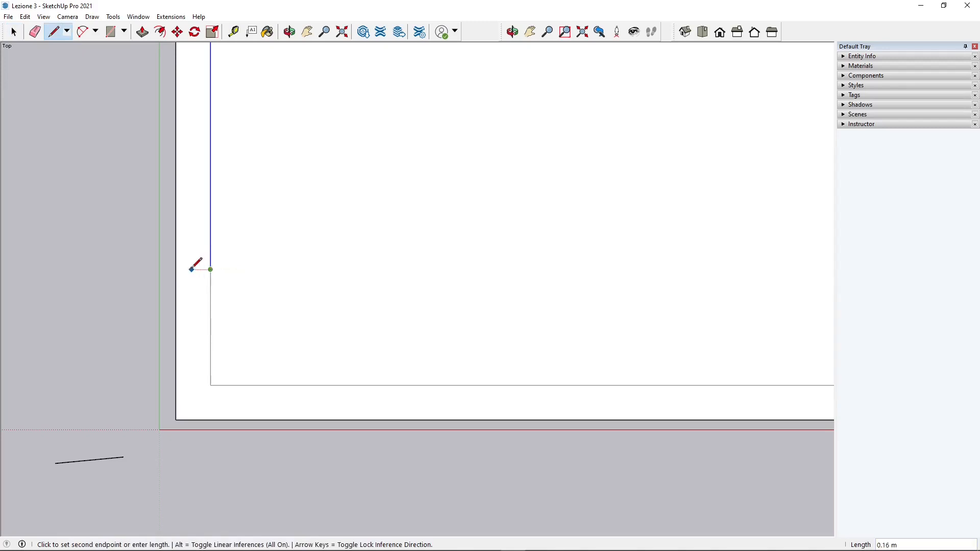
left_click(176, 269)
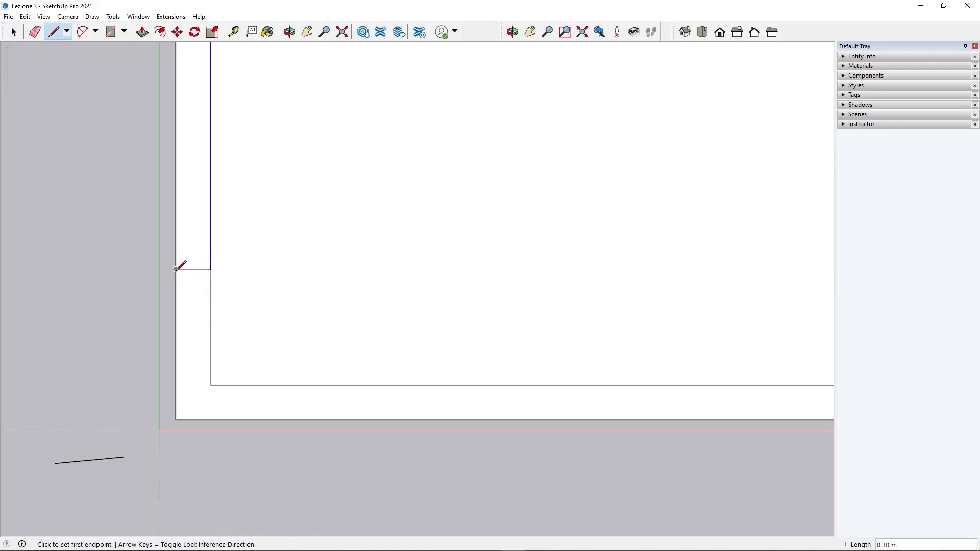
Step: Select the wall face below the new jamb line to check that it is separated from the wall above
left_click(14, 32)
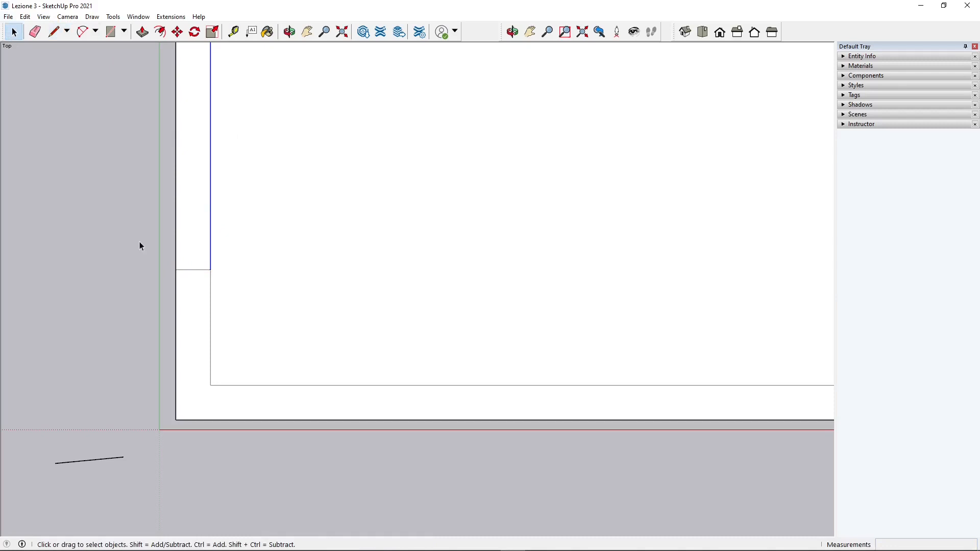
left_click(180, 297)
scroll(235, 356, "down", 1)
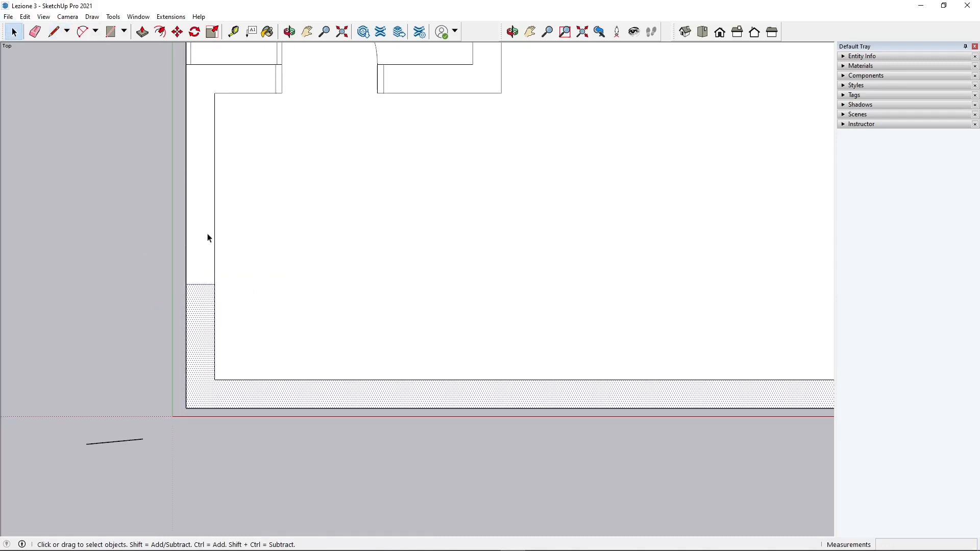
scroll(167, 193, "up", 2)
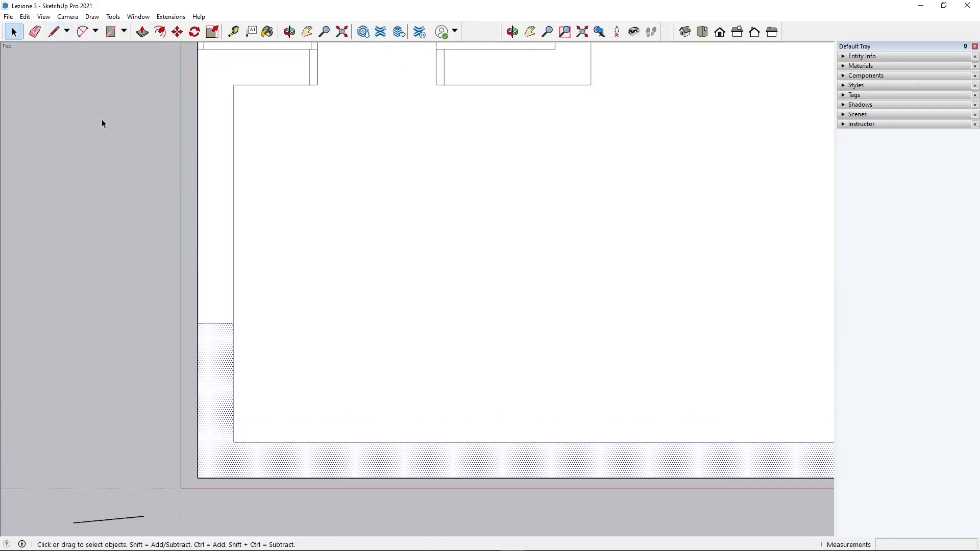
Step: Draw a 0.8 m line up the inner edge from the jamb line and select the new segment
left_click(53, 32)
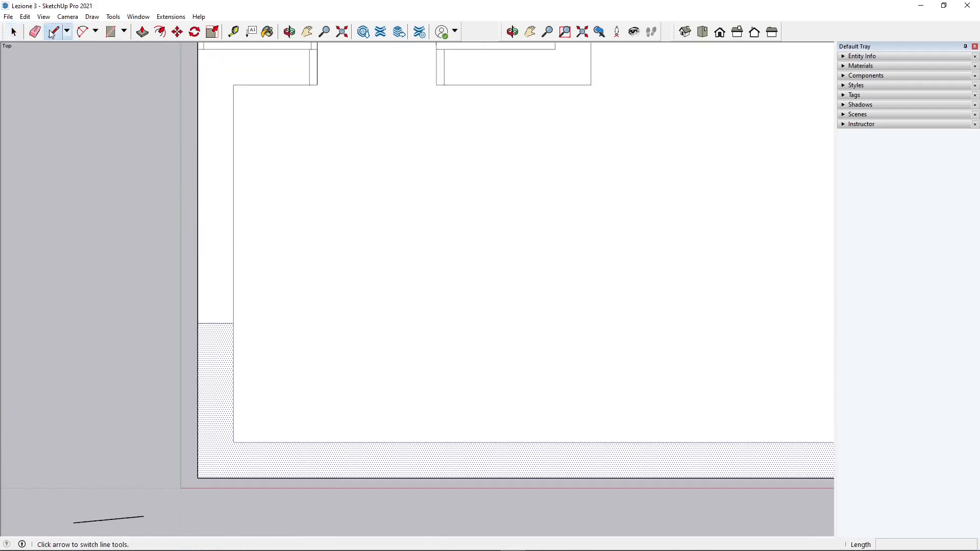
left_click(233, 322)
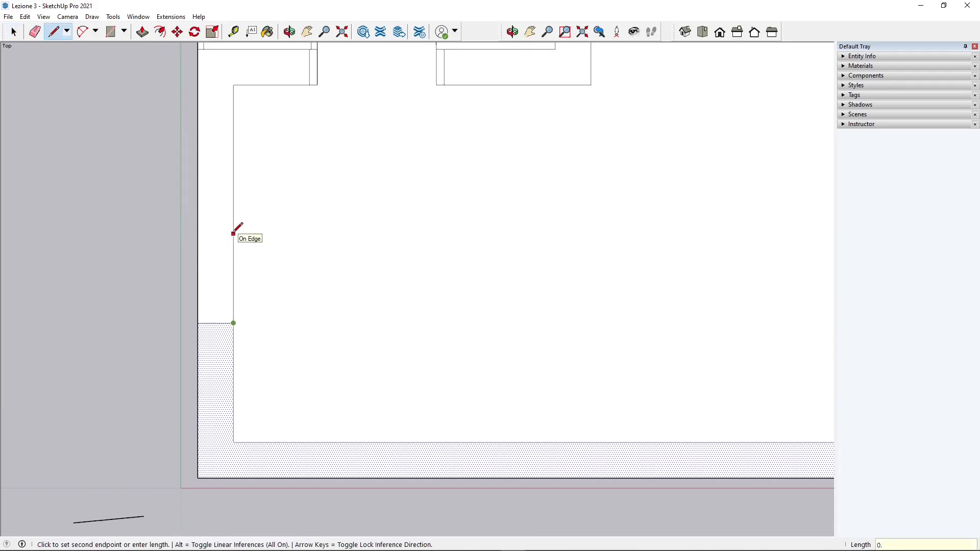
key("Escape")
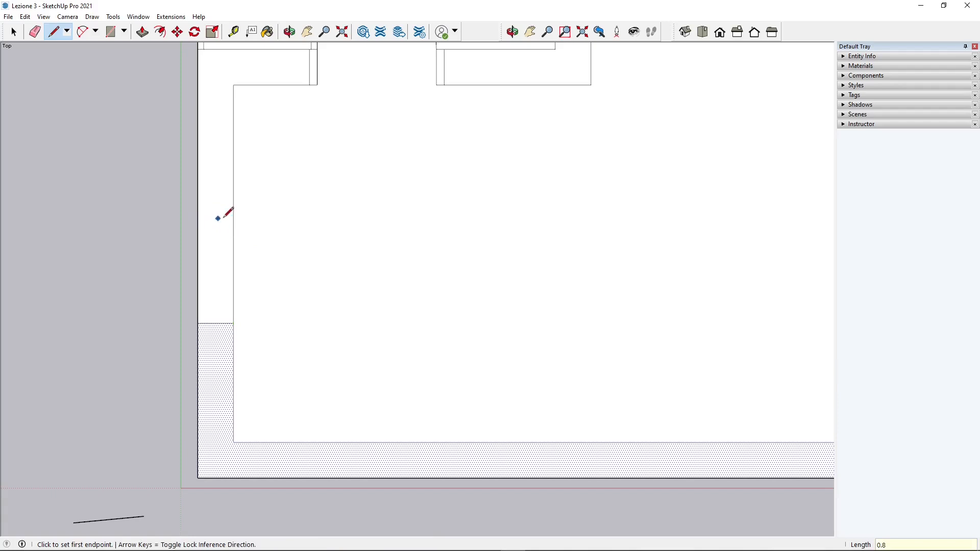
left_click(14, 32)
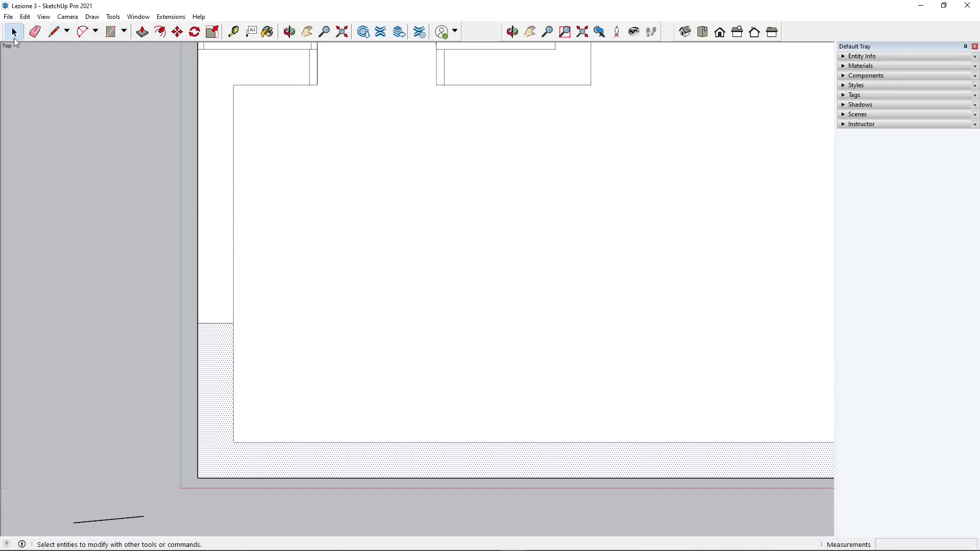
left_click(231, 267)
left_click(234, 269)
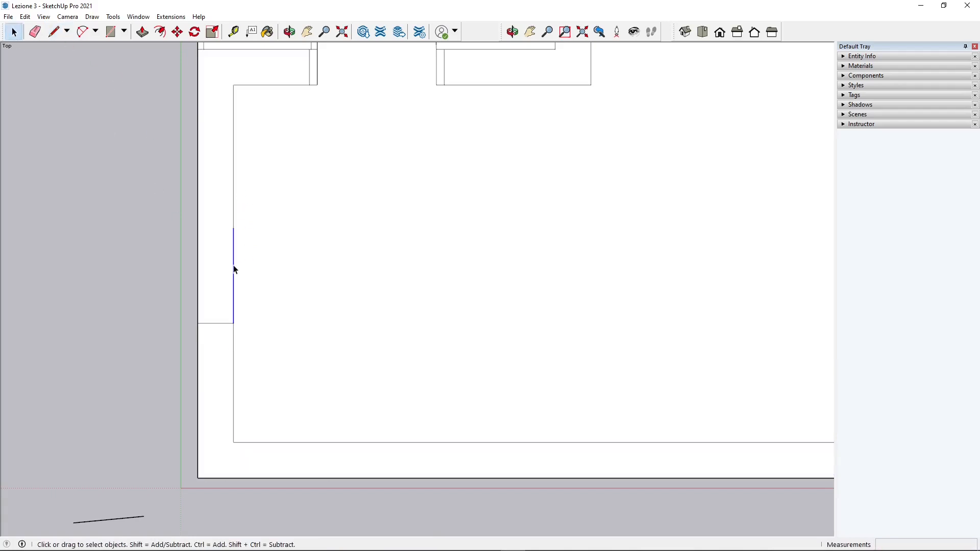
Step: Draw the second jamb line from the 0.8 m segment's upper end across the wall and select the enclosed opening face
left_click(53, 32)
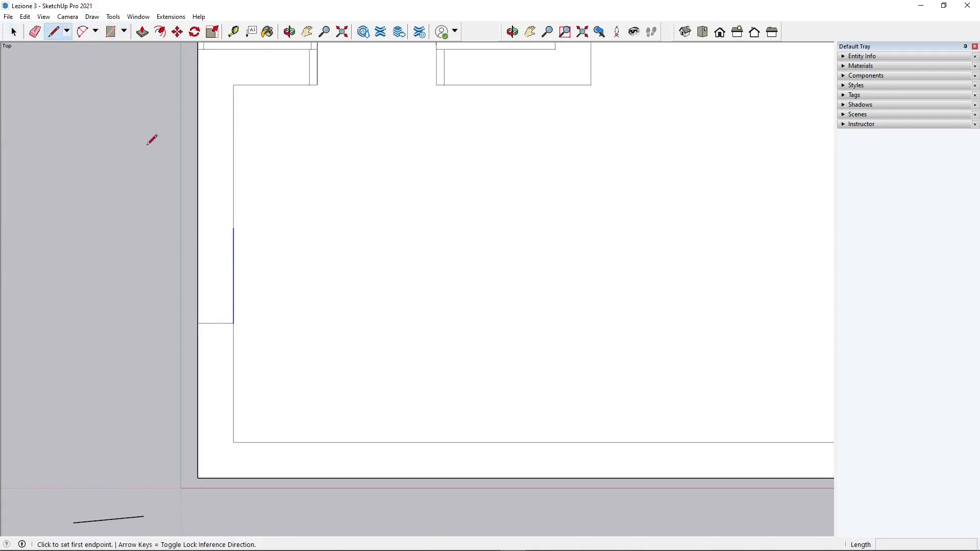
left_click(233, 227)
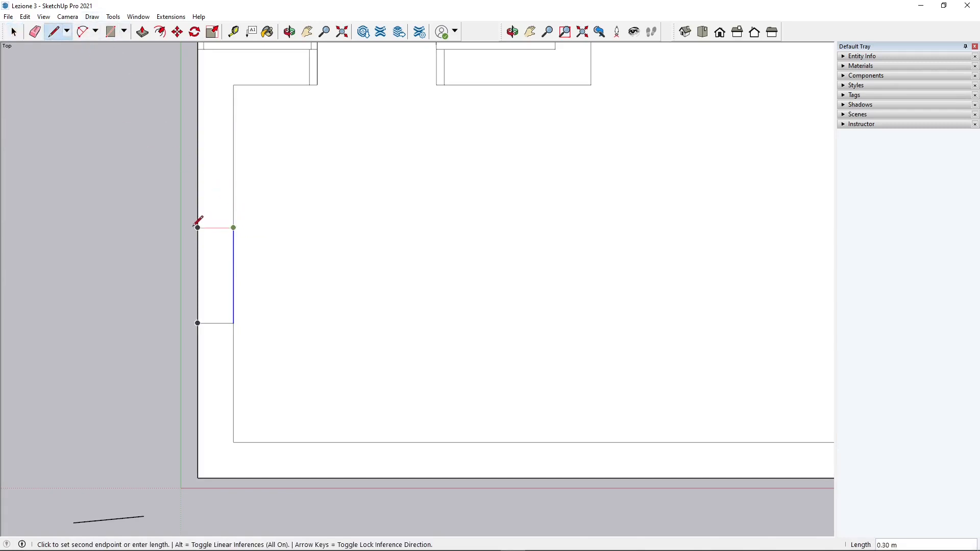
left_click(198, 228)
left_click(19, 34)
left_click(208, 270)
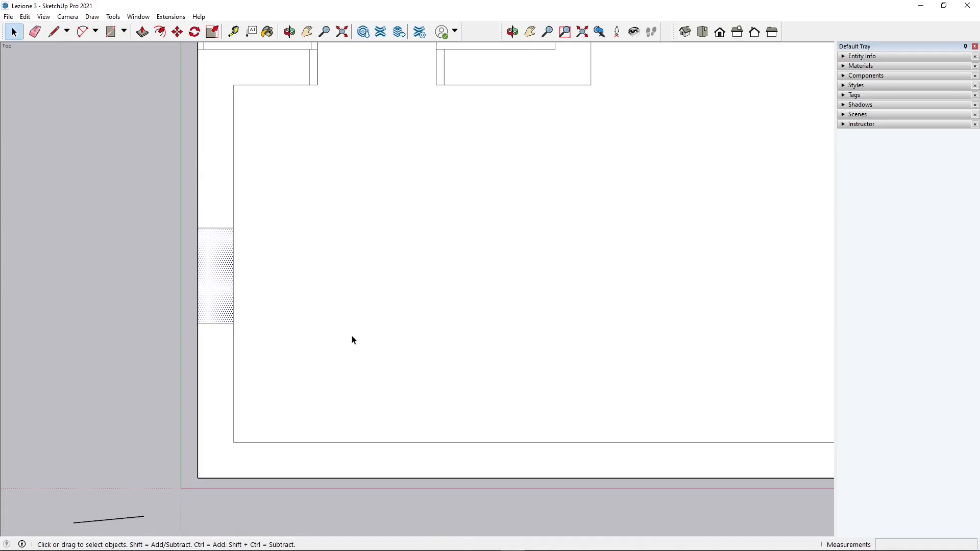
scroll(352, 340, "down", 1)
scroll(349, 140, "down", 2)
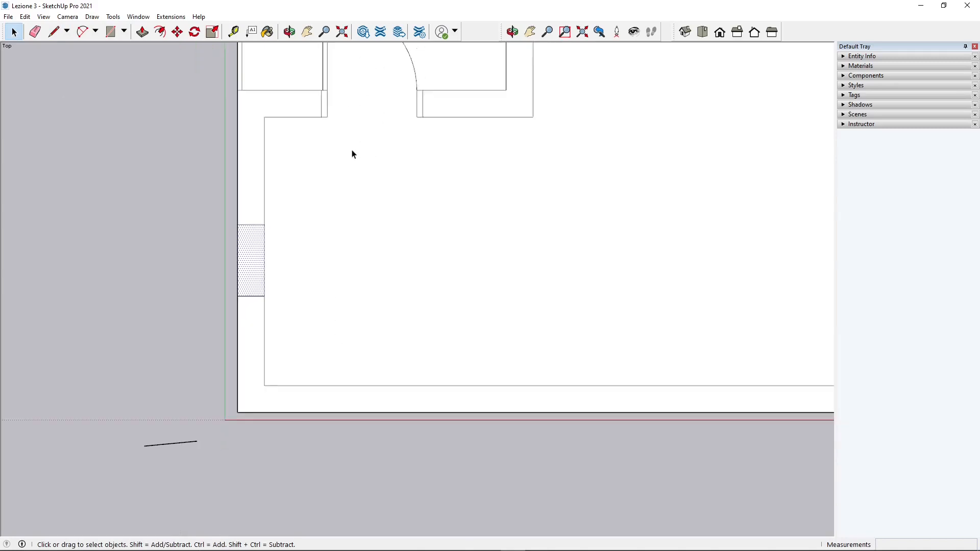
scroll(341, 75, "up", 3)
scroll(285, 219, "up", 1)
key("l")
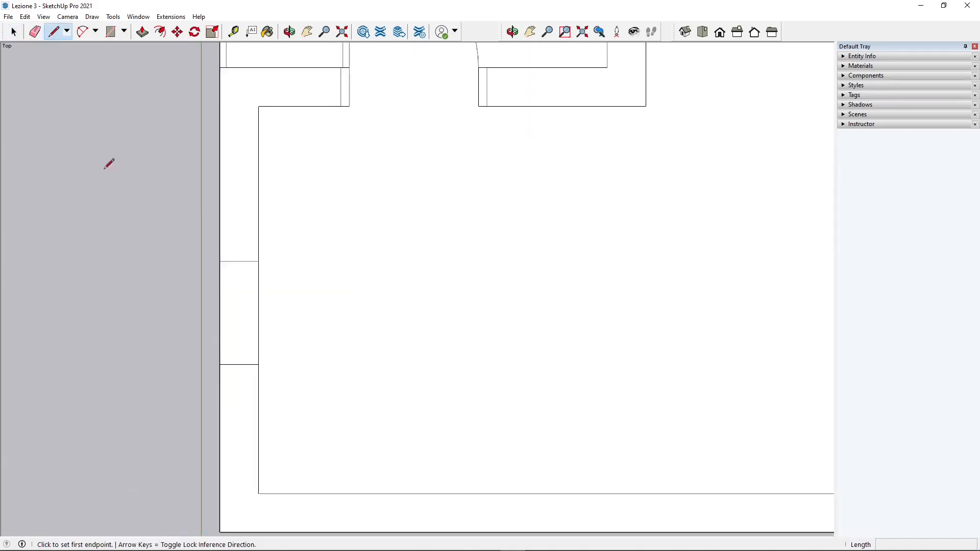
scroll(286, 266, "up", 3)
left_click(252, 258)
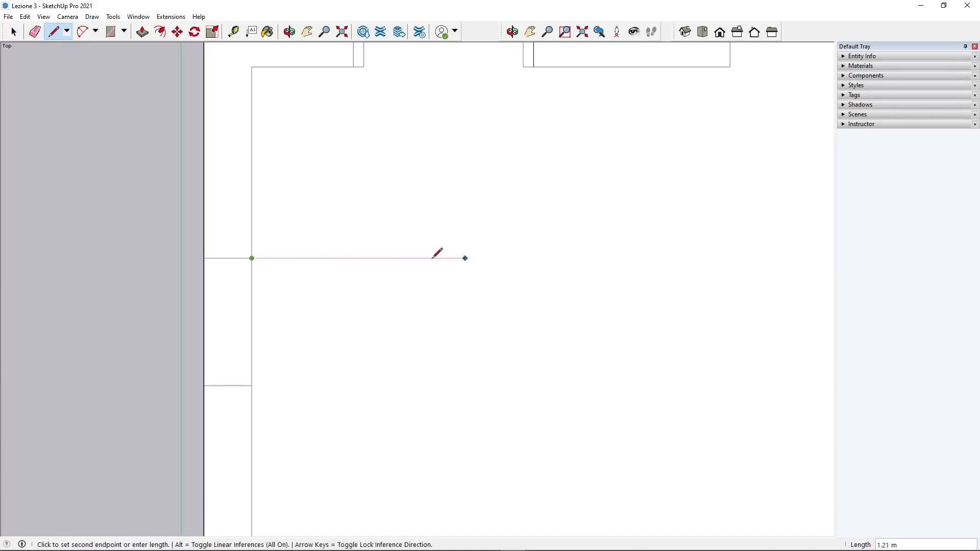
key("Escape")
Step: Draw a 0.8 m door leaf line horizontally into the room from the inner end of the lower jamb line
scroll(333, 212, "down", 1)
scroll(332, 211, "down", 1)
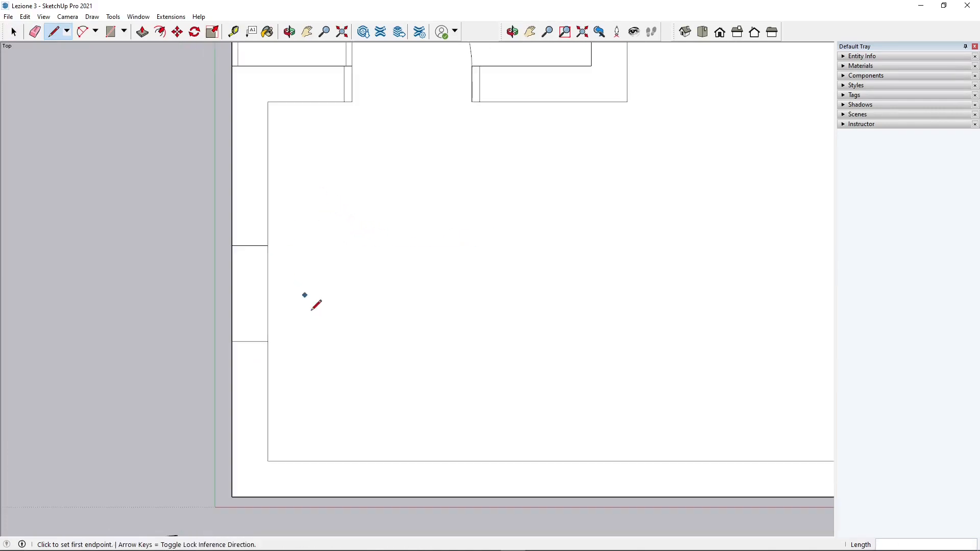
left_click(267, 341)
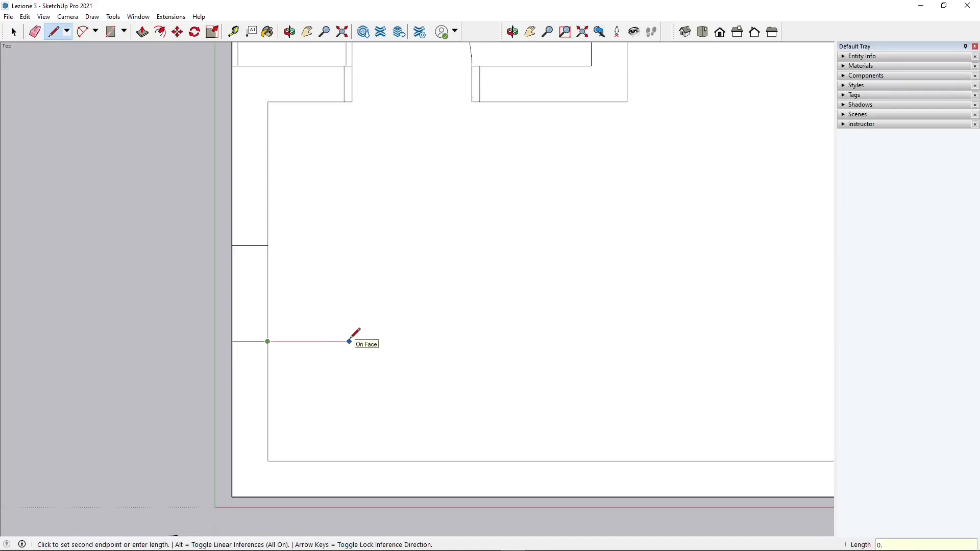
type("0.8")
key("Return")
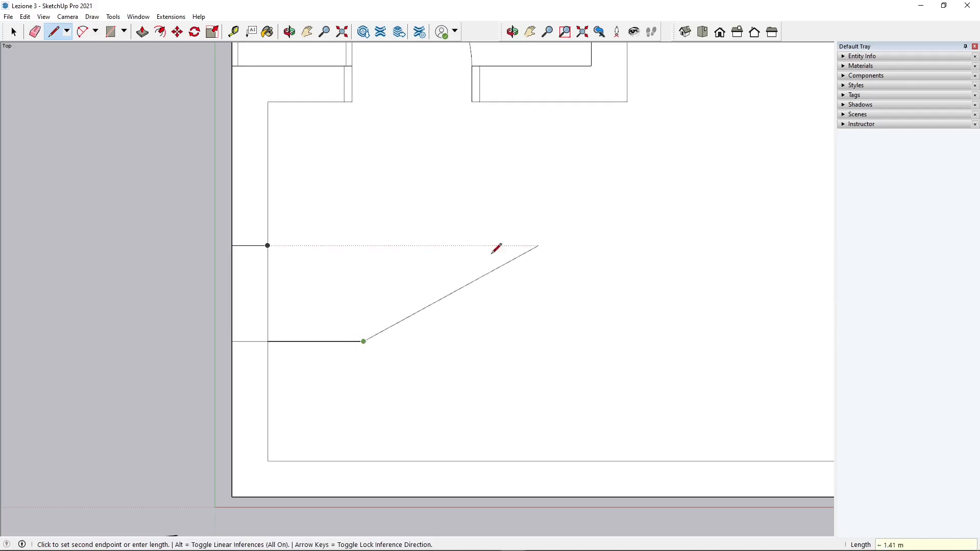
key("Escape")
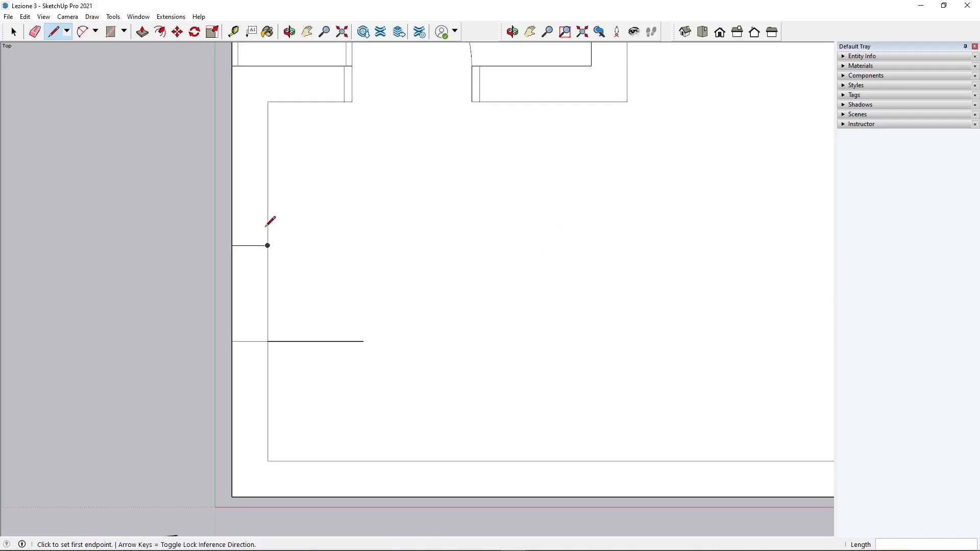
Step: Start a centre-based arc at the leaf's hinge corner, with the leaf's free end as its first arc point
left_click(125, 36)
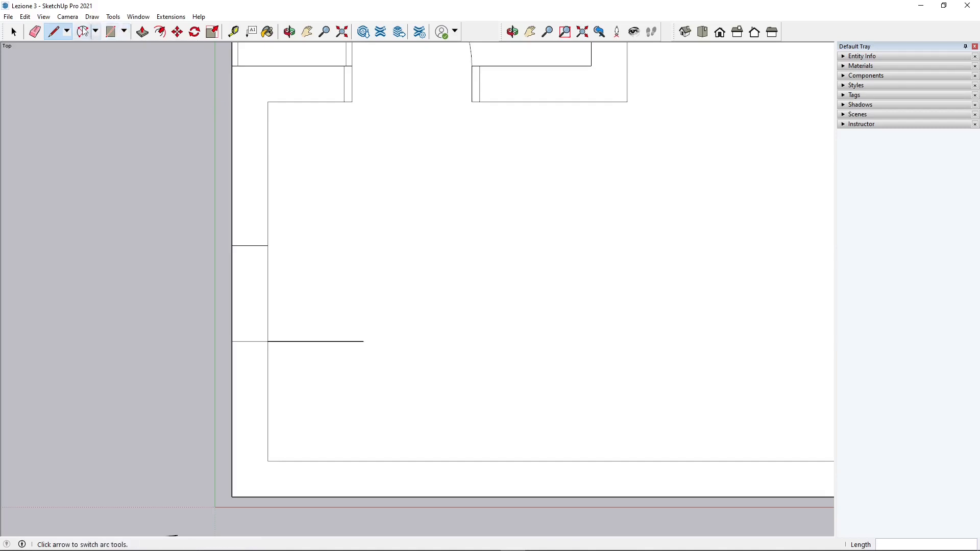
left_click(95, 32)
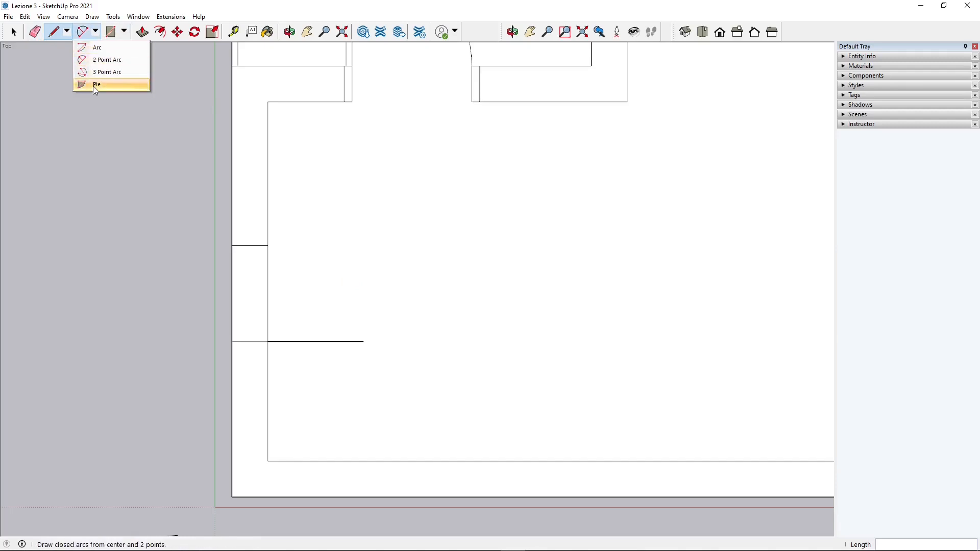
left_click(100, 47)
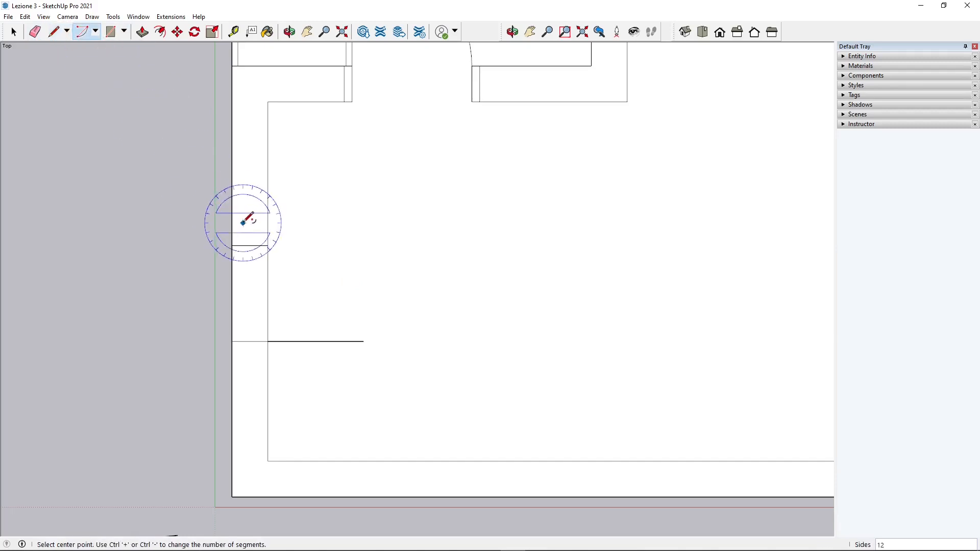
scroll(240, 199, "down", 1)
scroll(283, 250, "up", 2)
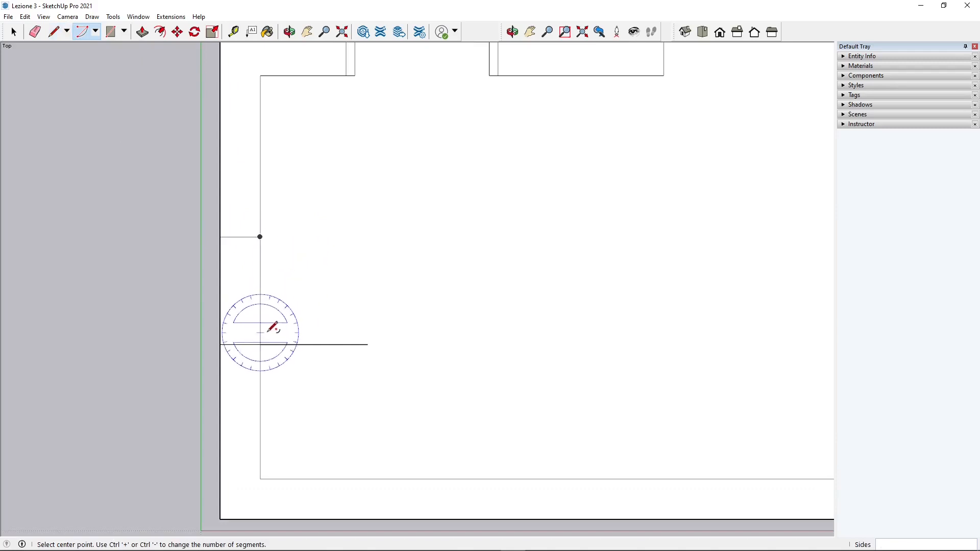
left_click(261, 344)
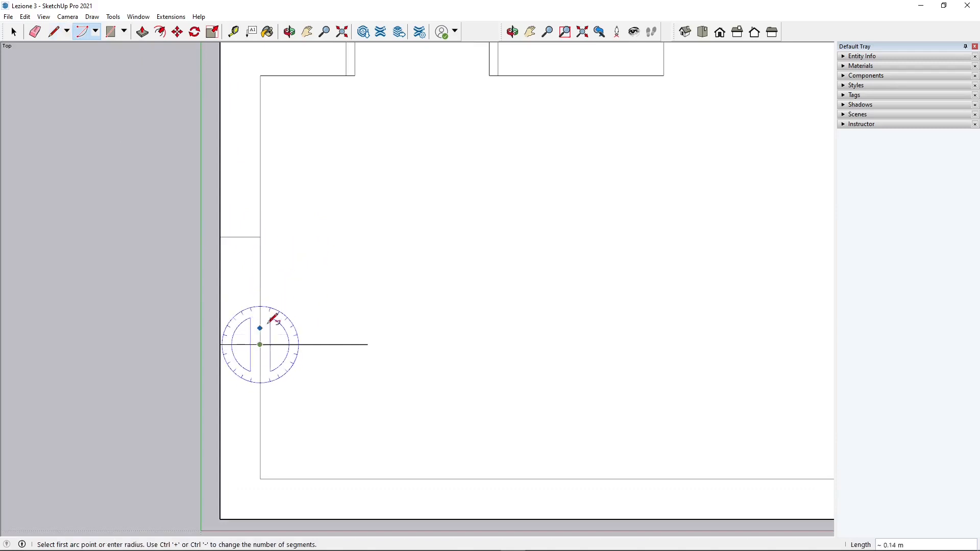
left_click(367, 344)
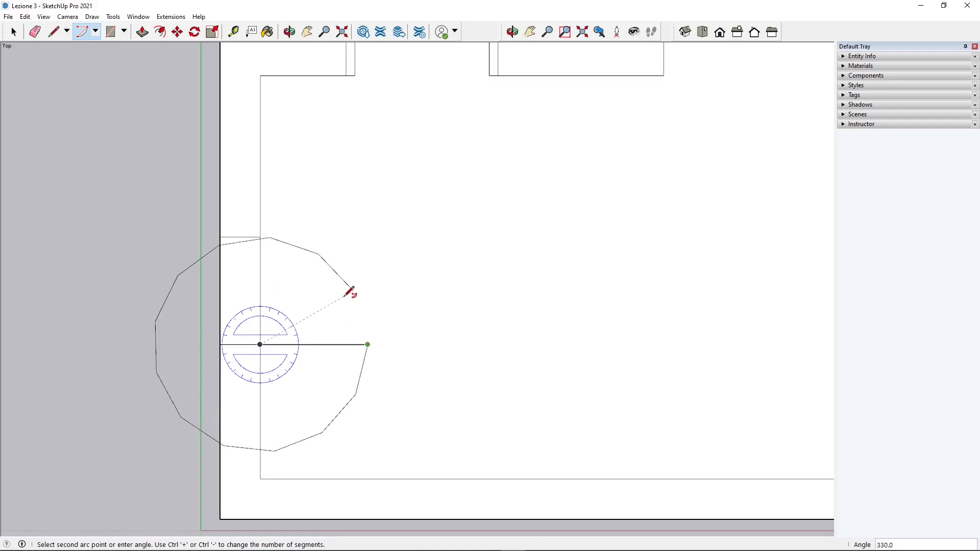
Step: Lower and raise the arc's segment count until it looks smooth, and end the 90-degree swing at the upper jamb's inner corner
key("ctrl+minus")
key("ctrl+minus")
key("ctrl+minus")
key("ctrl+minus")
key("ctrl+minus")
key("ctrl+minus")
key("ctrl+minus")
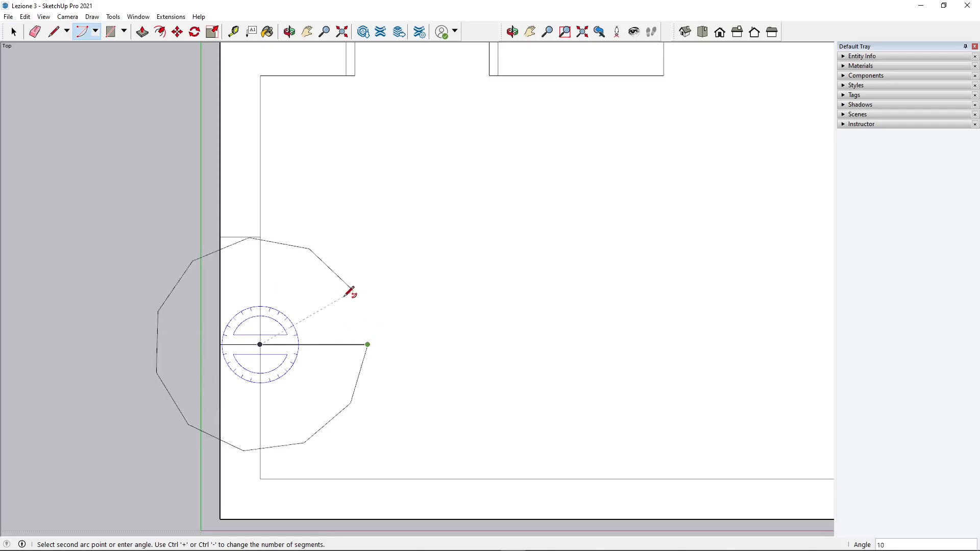
key("ctrl+plus")
key("ctrl+plus")
key("ctrl+plus")
key("ctrl+plus")
key("ctrl+plus")
key("ctrl+plus")
key("ctrl+plus")
key("ctrl+plus")
key("ctrl+plus")
key("ctrl+plus")
key("ctrl+plus")
key("ctrl+plus")
key("ctrl+plus")
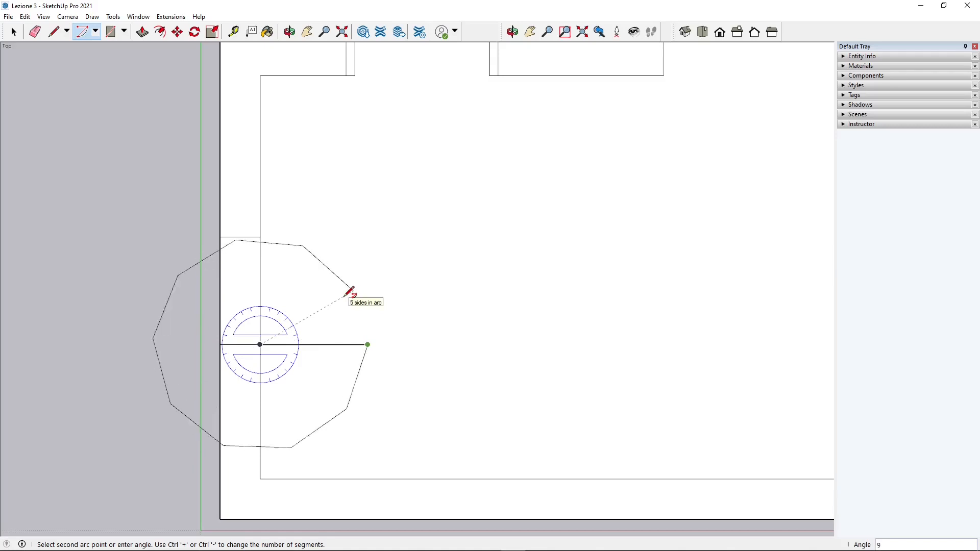
key("ctrl+plus")
key("ctrl+plus")
key("ctrl+plus")
key("ctrl+plus")
key("ctrl+plus")
key("ctrl+plus")
key("ctrl+plus")
key("ctrl+plus")
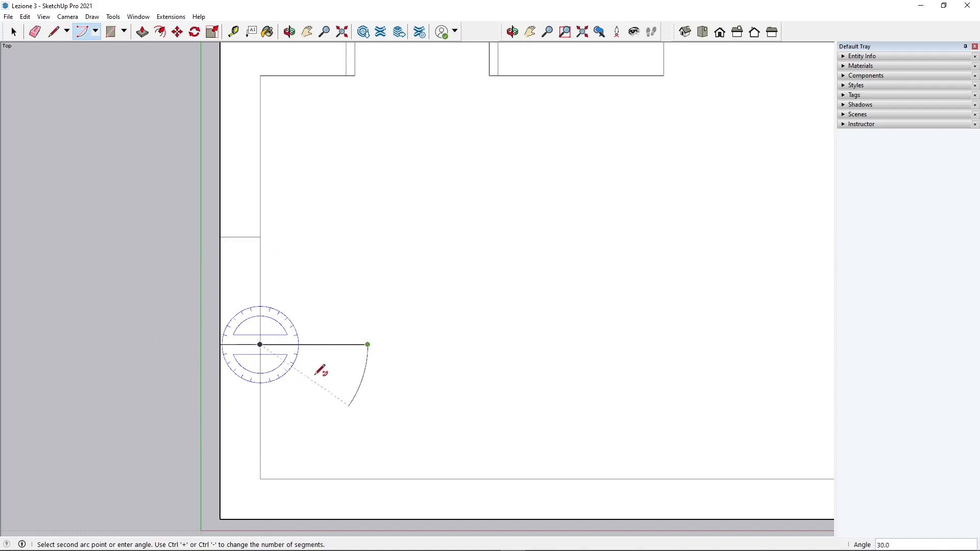
left_click(262, 236)
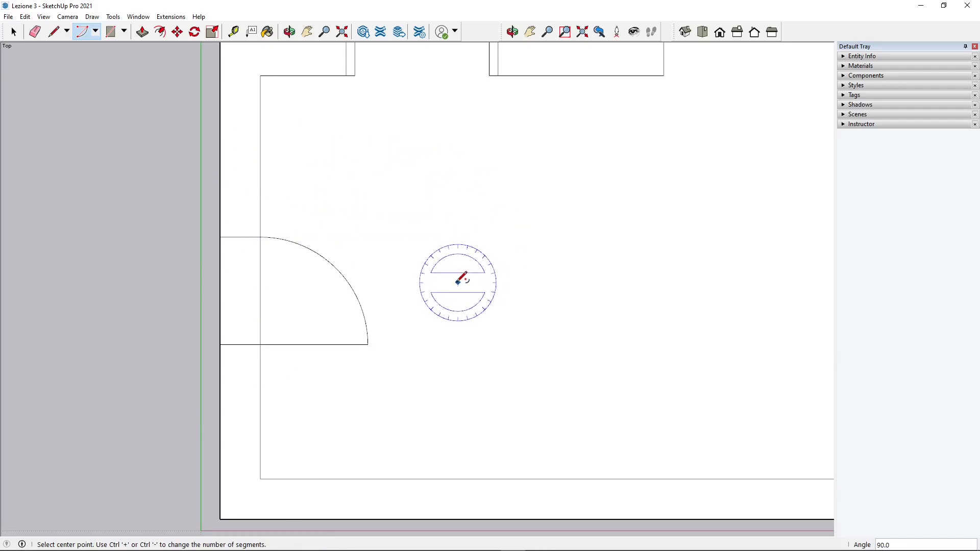
Step: Draw a 0.30 m line across the wall thickness slightly above the upper jamb line
left_click(55, 33)
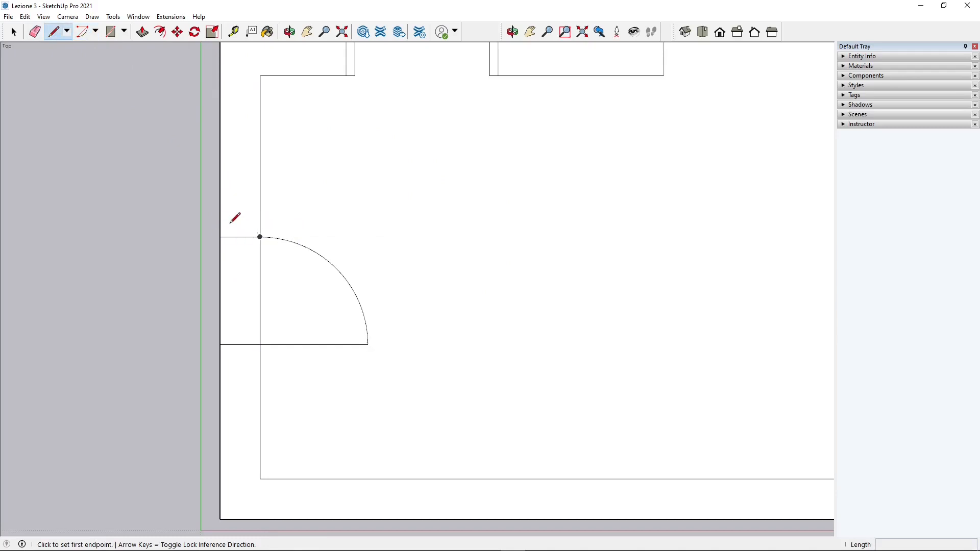
scroll(254, 229, "up", 4)
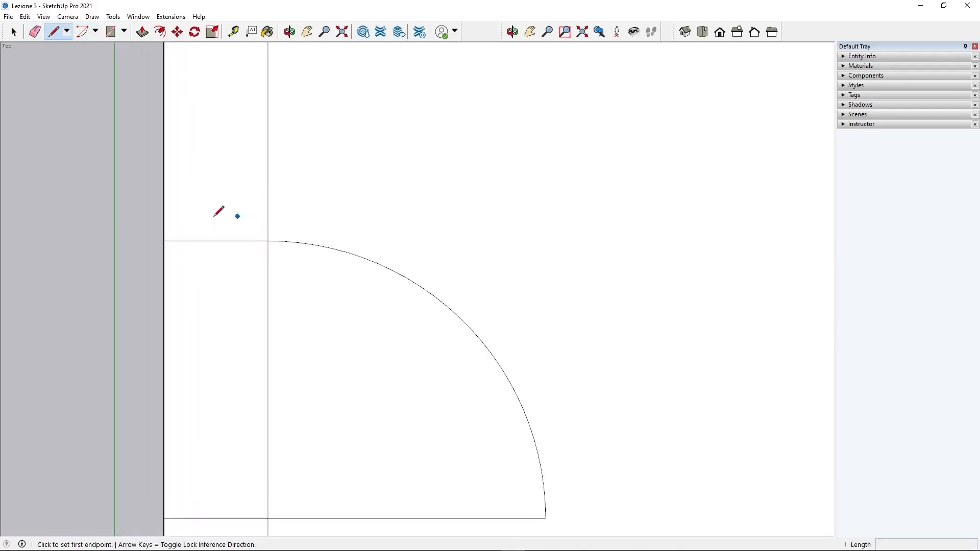
left_click(164, 213)
left_click(268, 213)
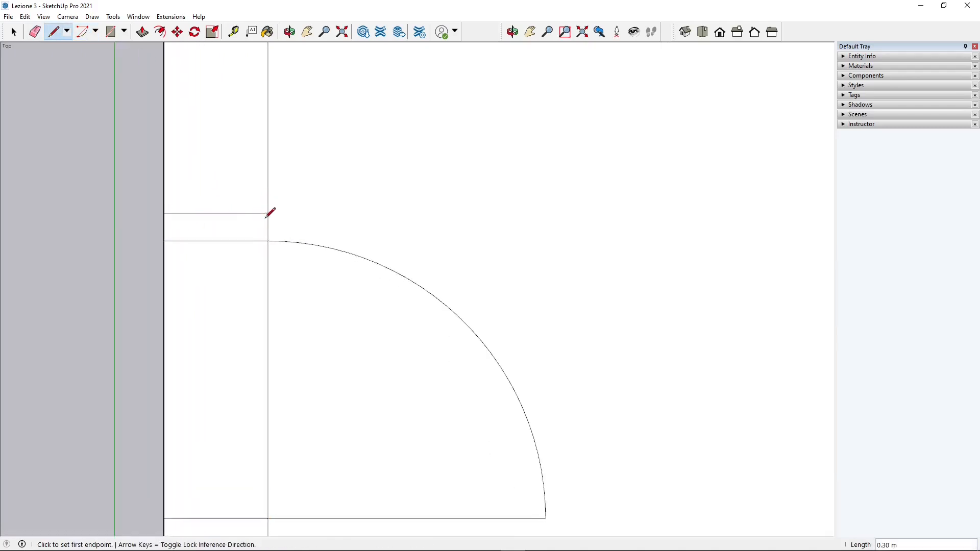
Step: Select the narrow strip face above the opening to check it, and delete the line bounding it from above
left_click(14, 32)
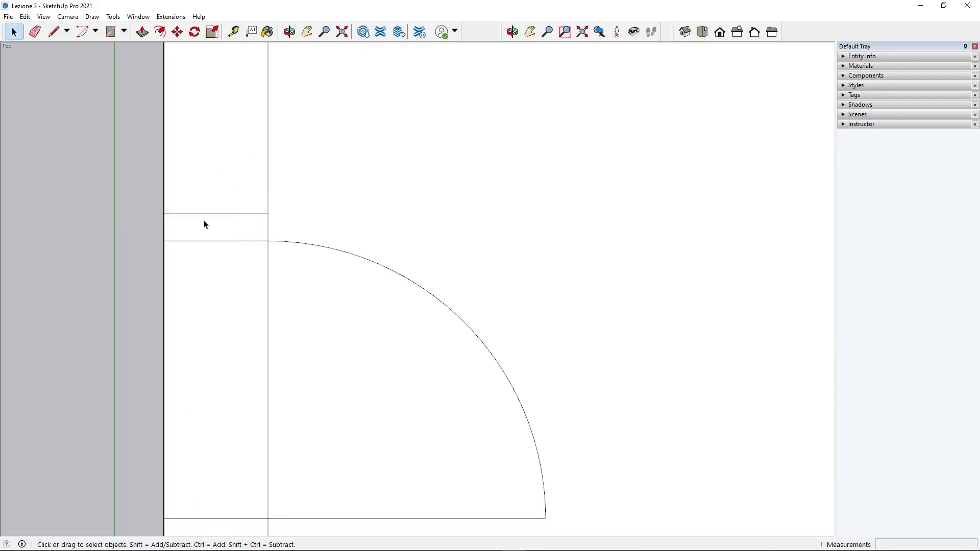
left_click(225, 223)
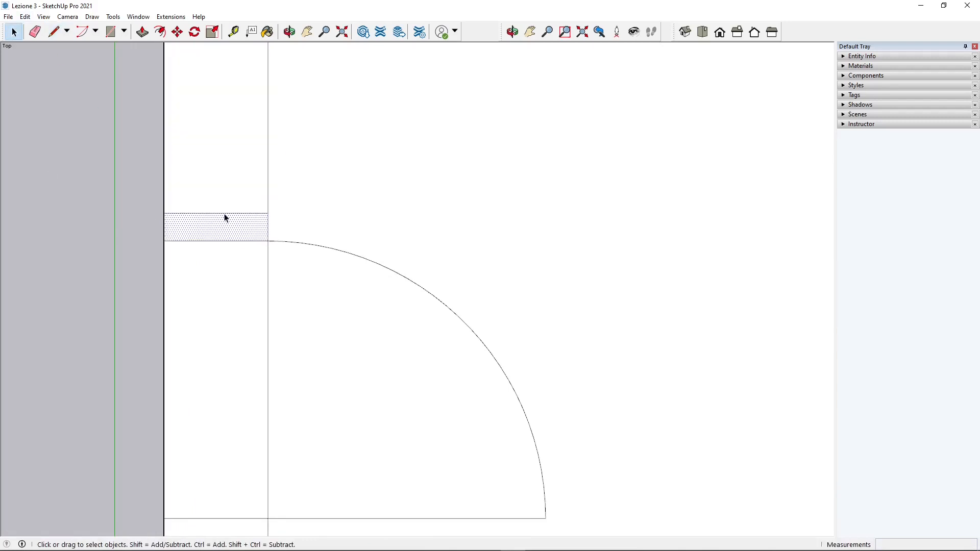
left_click(239, 213)
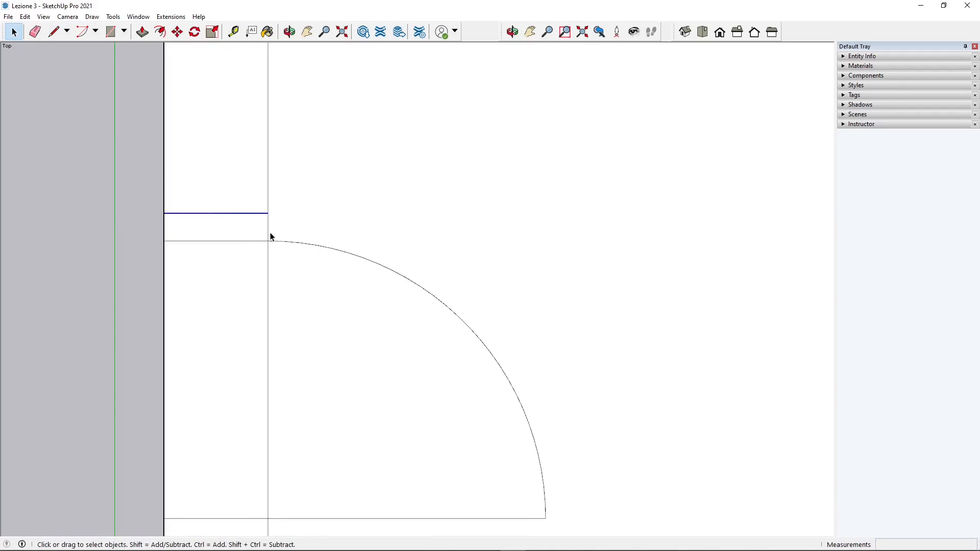
left_click(233, 233)
scroll(330, 248, "down", 2)
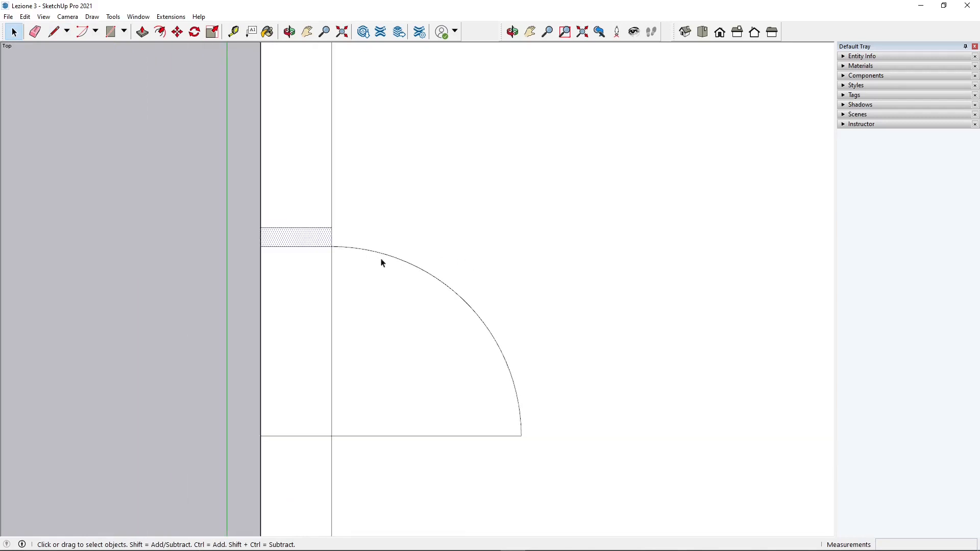
left_click(200, 248)
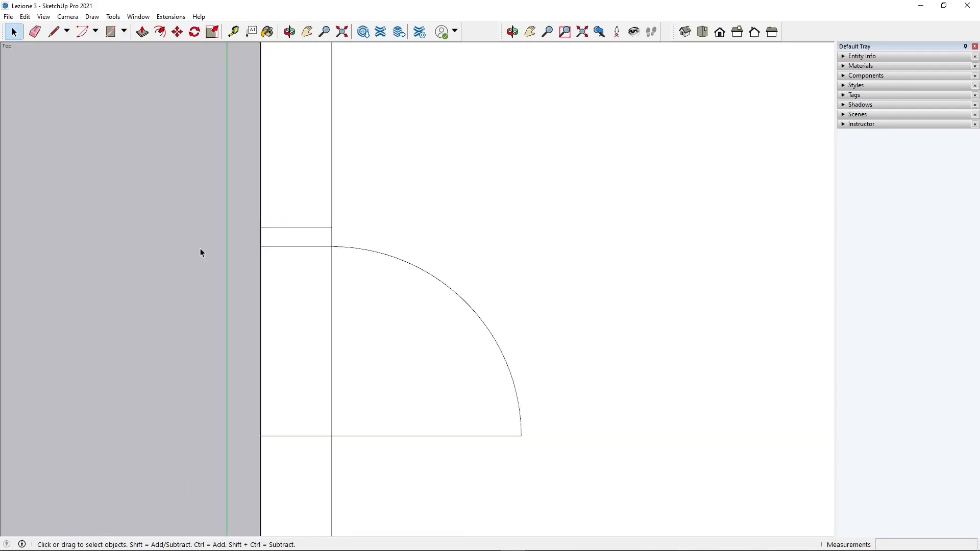
left_click(303, 227)
key("Delete")
Step: Draw a 0.3 by 0.05 m rectangle for the door frame in the empty area outside the left wall
left_click(110, 32)
scroll(135, 280, "up", 1)
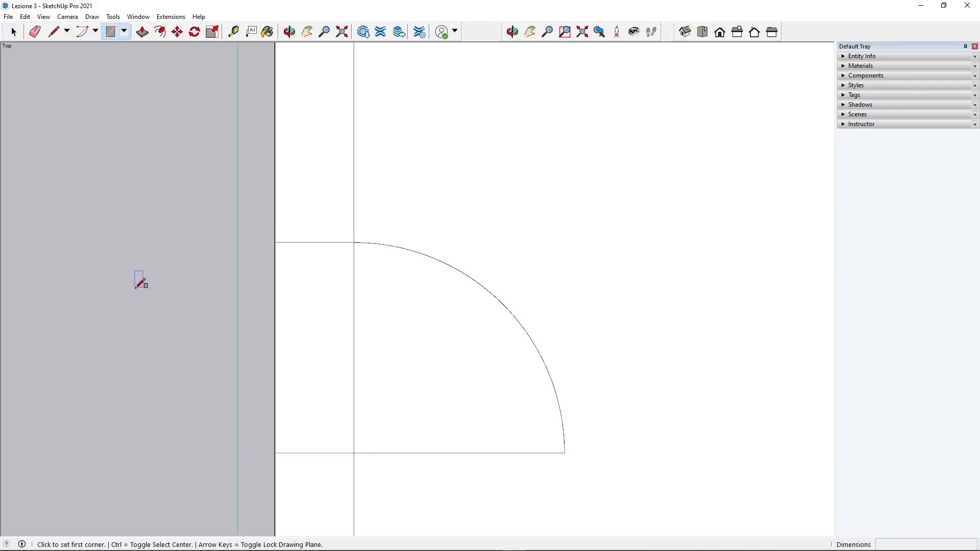
left_click(114, 284)
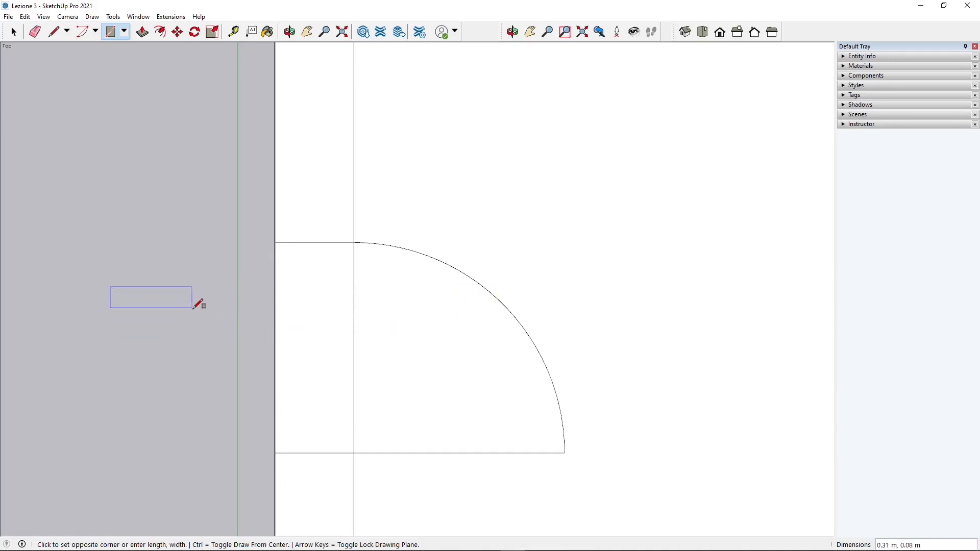
type("0.")
key("Return")
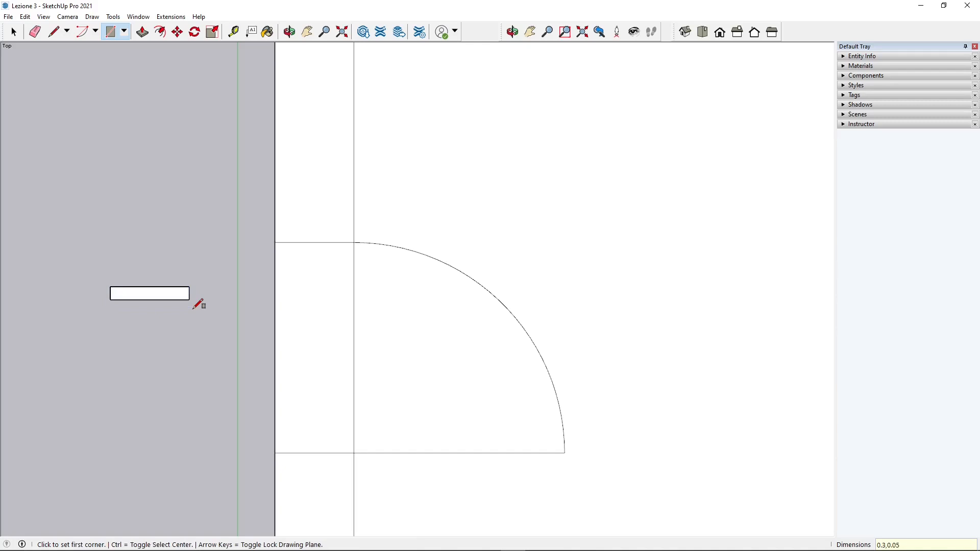
Step: Select the whole frame rectangle and move it by its lower-left corner onto the outer end of the upper jamb line
left_click(14, 32)
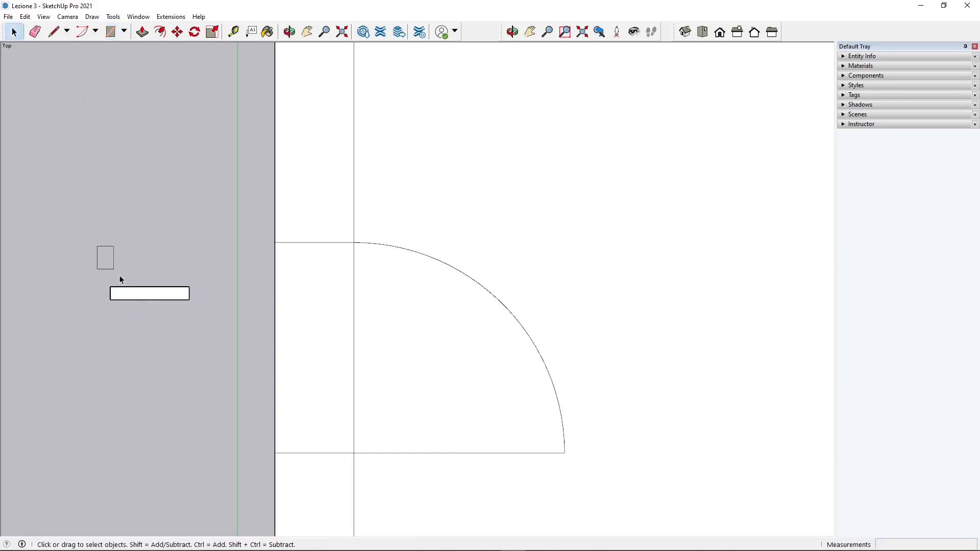
left_click_drag(120, 276, 200, 318)
left_click(99, 245)
left_click_drag(68, 237, 213, 330)
left_click(153, 259)
left_click_drag(70, 251, 197, 331)
left_click(175, 34)
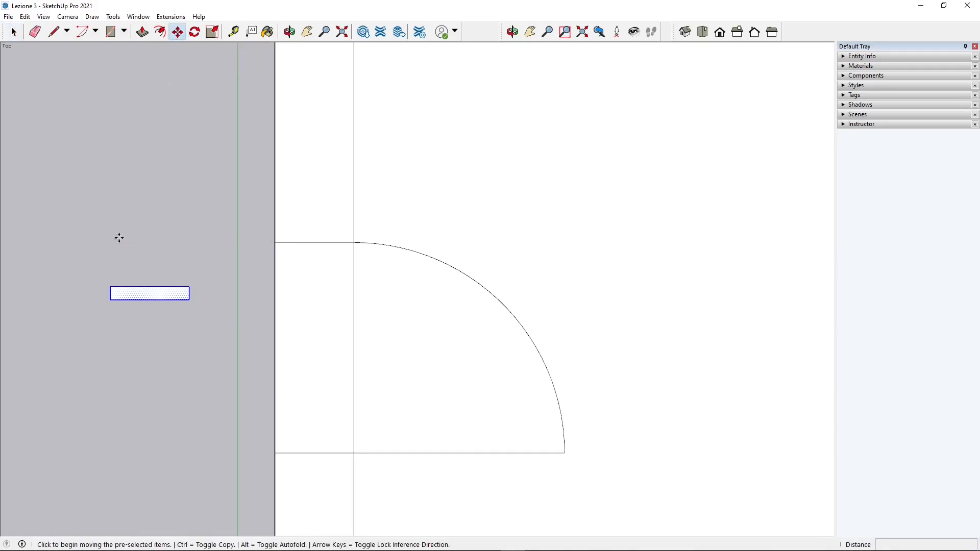
left_click(109, 299)
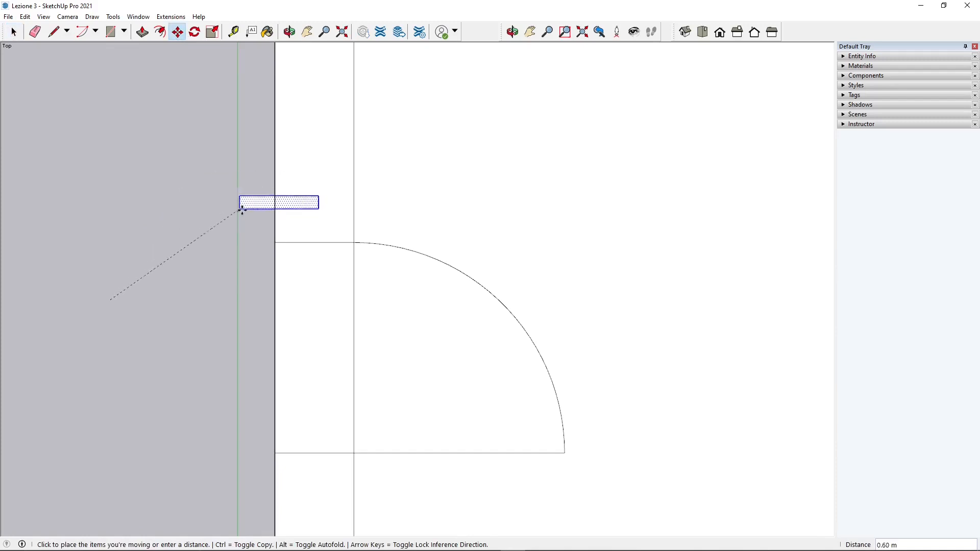
left_click(274, 244)
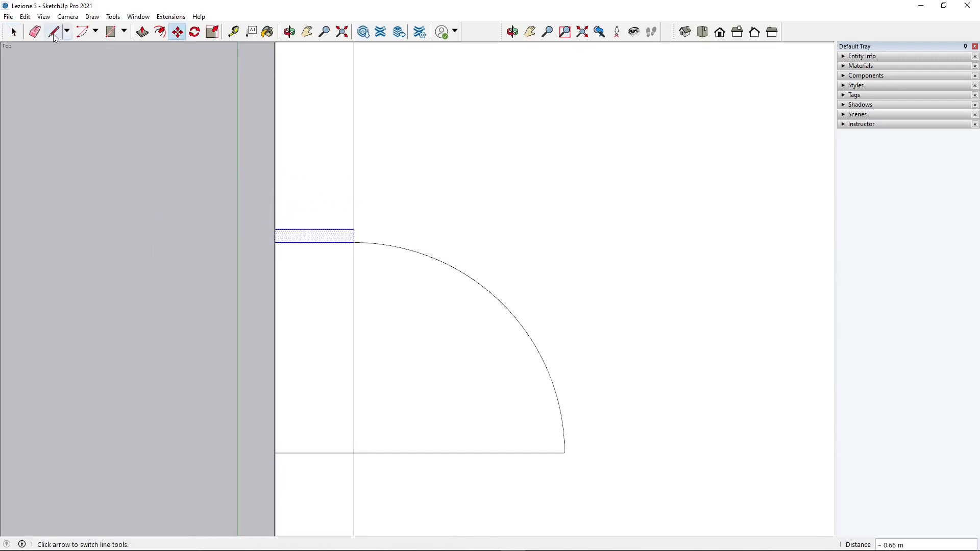
Step: Select the whole frame rectangle above the opening and copy it 0.85 m down, with its upper-left corner on the lower jamb line's outer end
key("space")
left_click(346, 226)
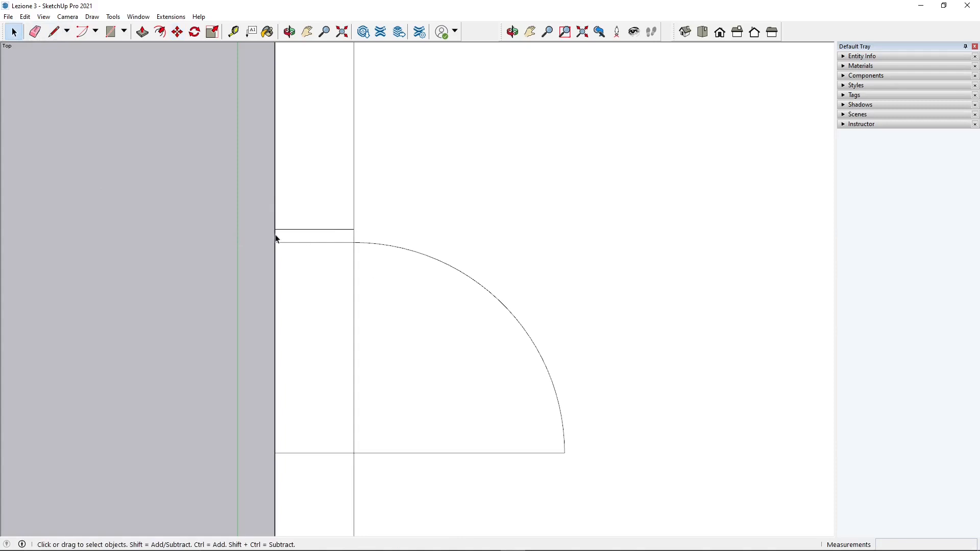
left_click_drag(253, 202, 377, 276)
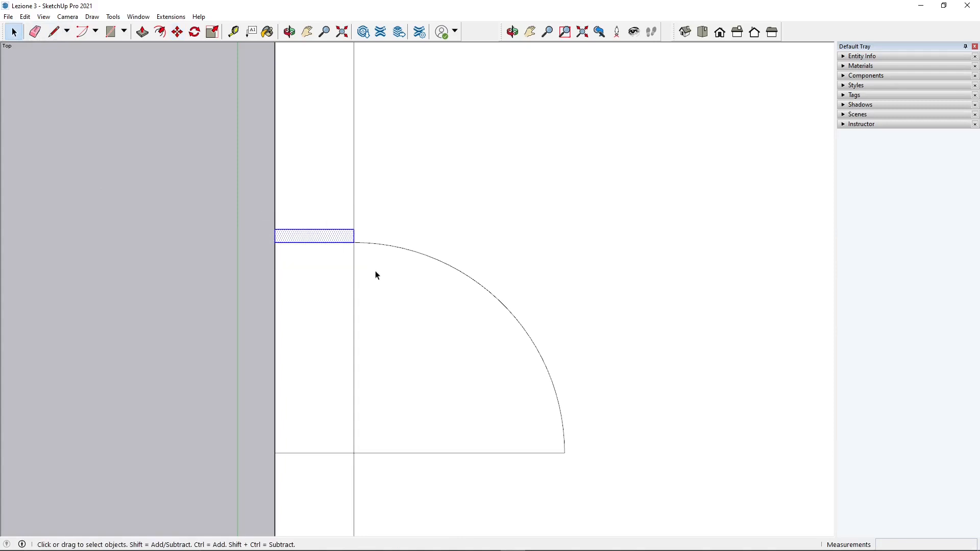
left_click(260, 212)
left_click_drag(250, 180, 369, 273)
scroll(267, 228, "up", 2)
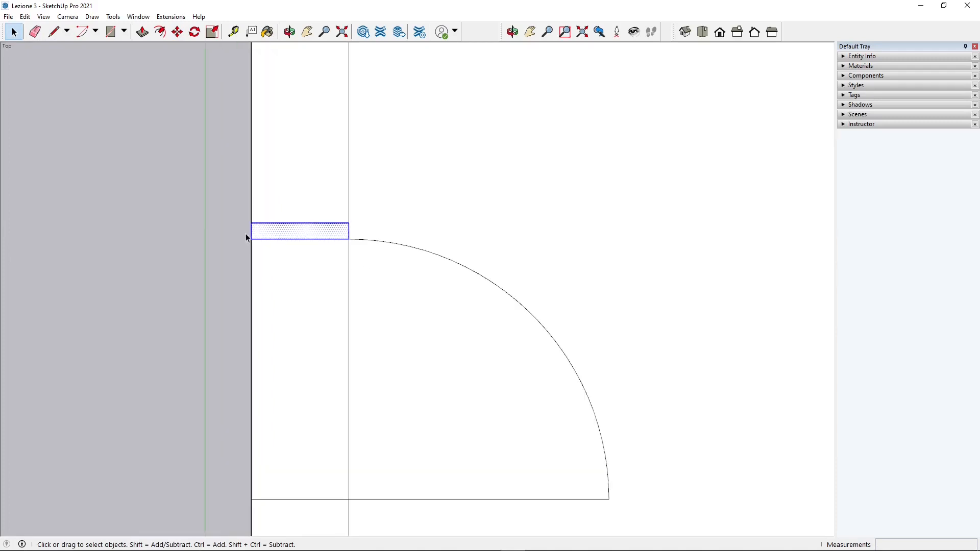
left_click(177, 32)
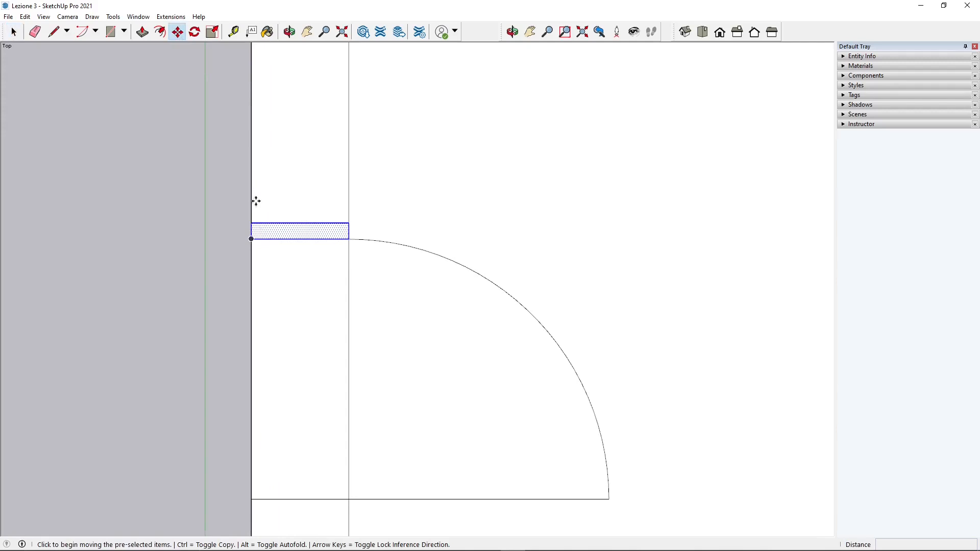
left_click(250, 222)
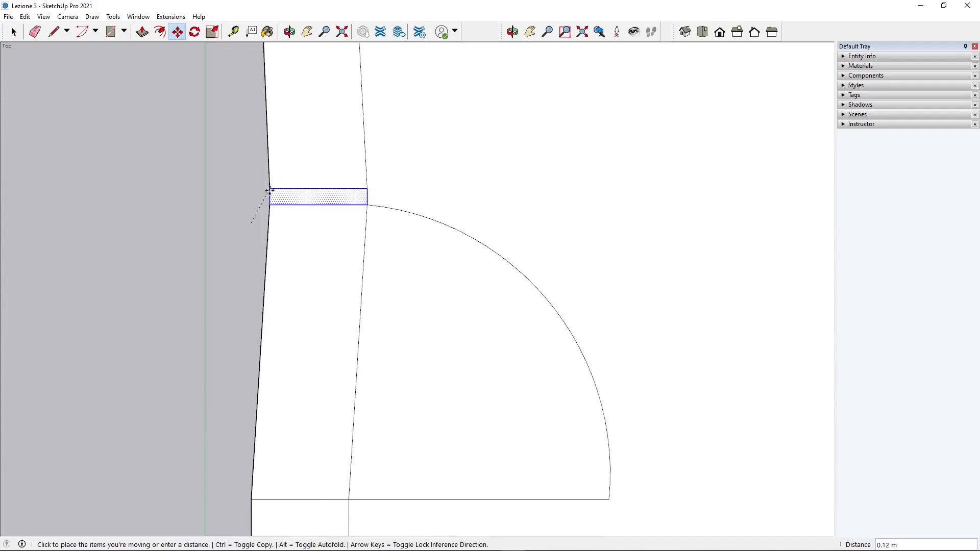
key("ctrl")
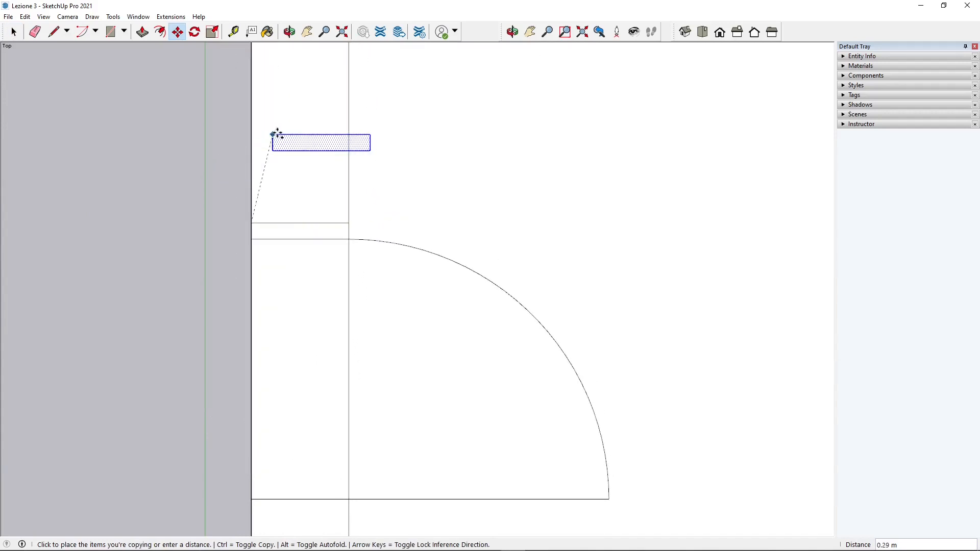
scroll(390, 88, "down", 2)
scroll(327, 386, "up", 2)
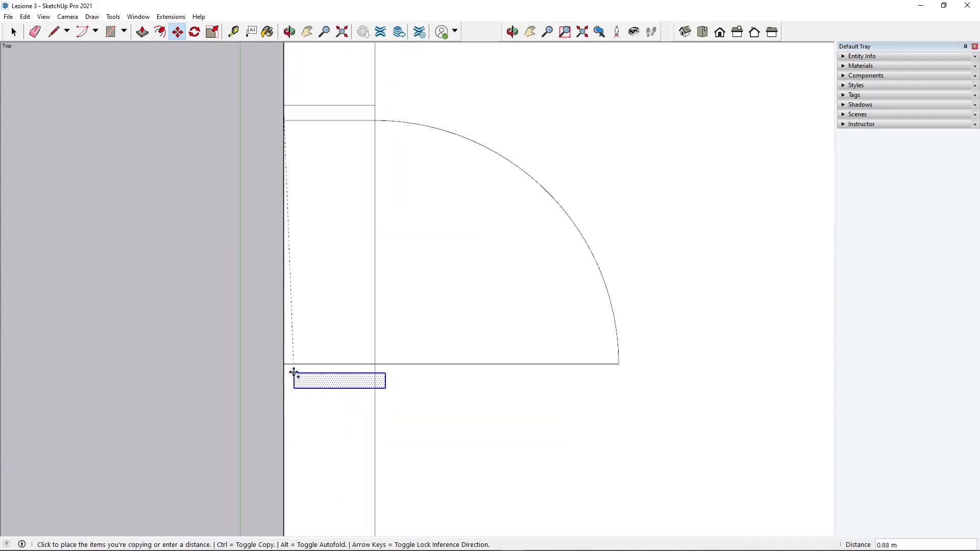
left_click(286, 365)
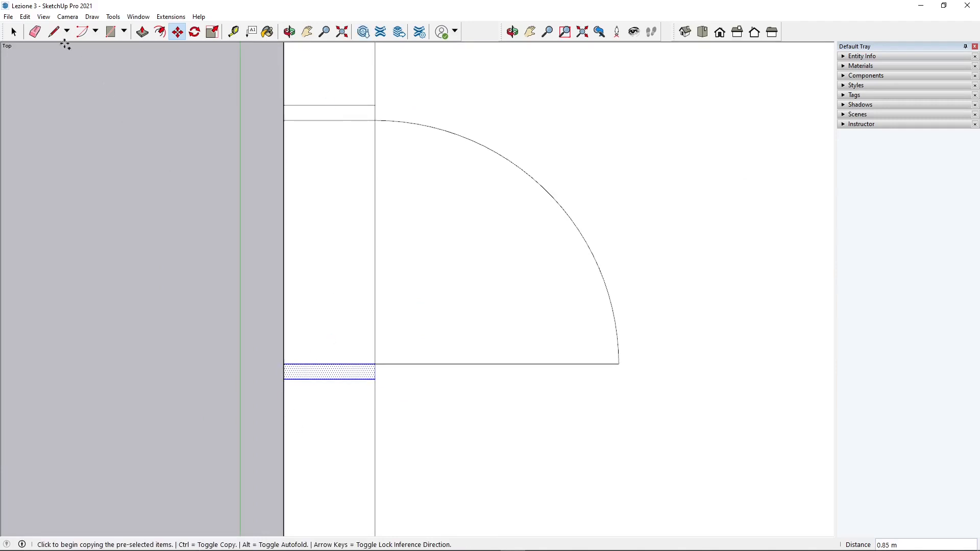
left_click(14, 33)
left_click(151, 311)
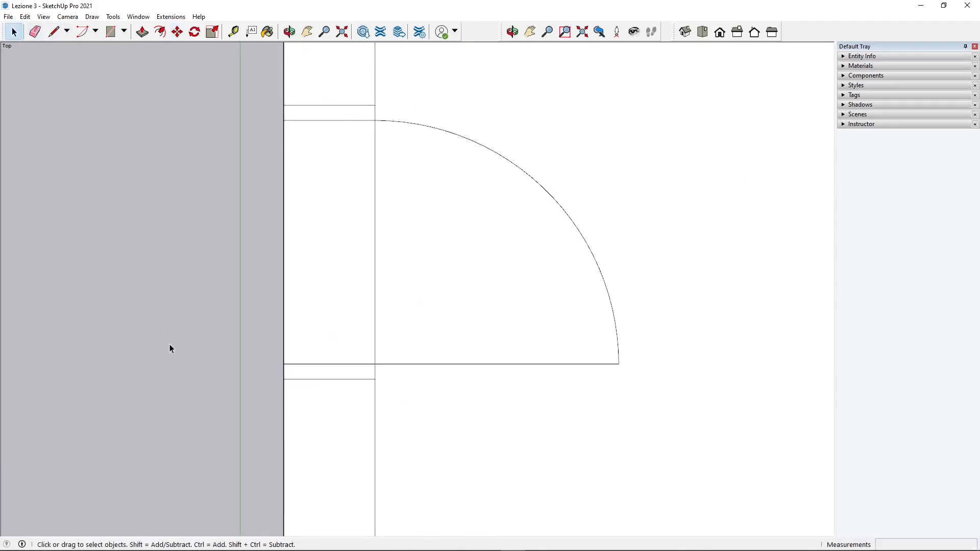
Step: Draw a 0.8 by 0.03 m rectangle for the door leaf in the empty area outside the left wall
scroll(197, 347, "down", 2)
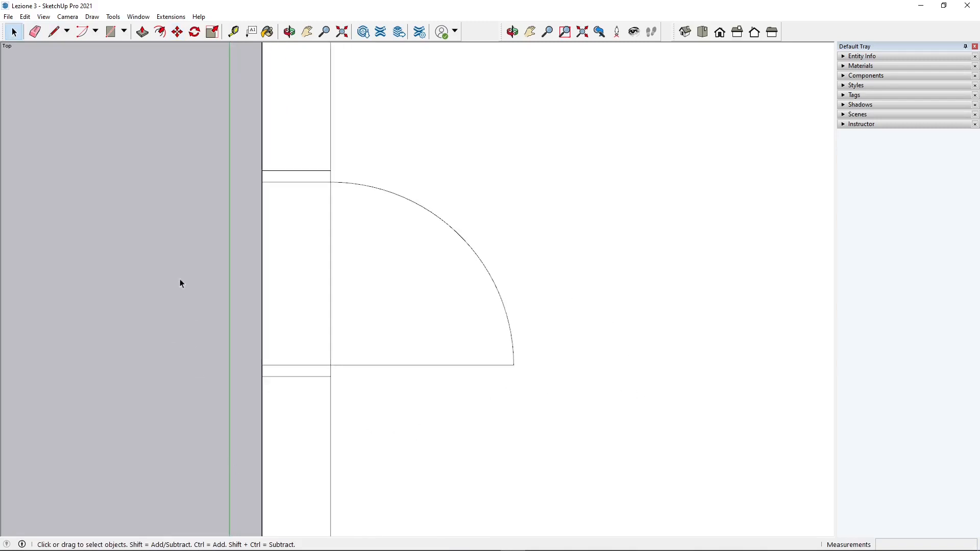
scroll(120, 329, "down", 1)
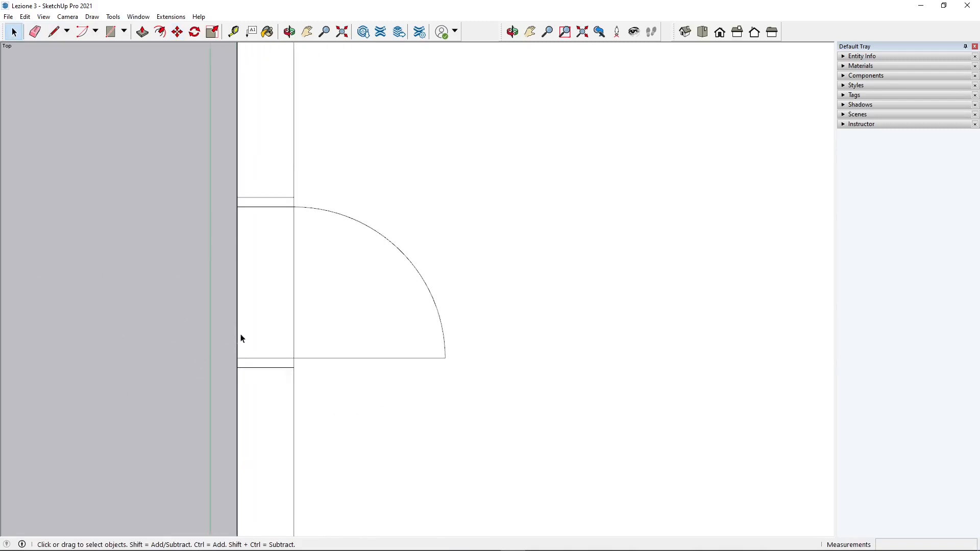
scroll(358, 290, "down", 2)
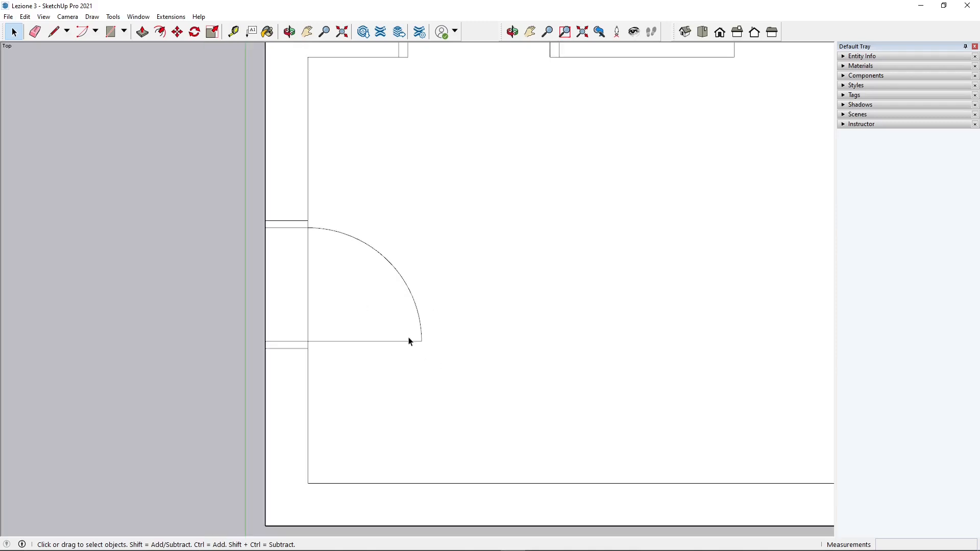
scroll(325, 357, "up", 1)
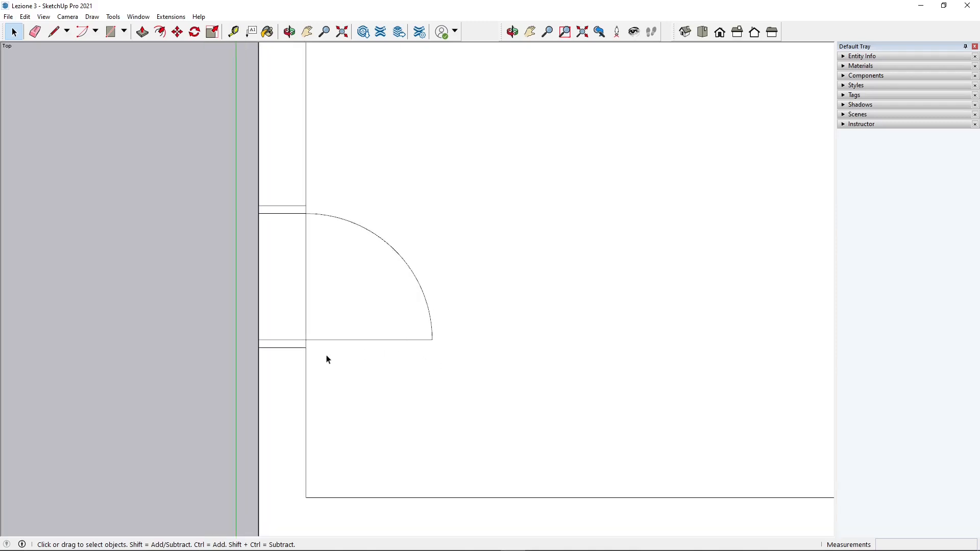
scroll(335, 364, "down", 1)
scroll(169, 350, "up", 3)
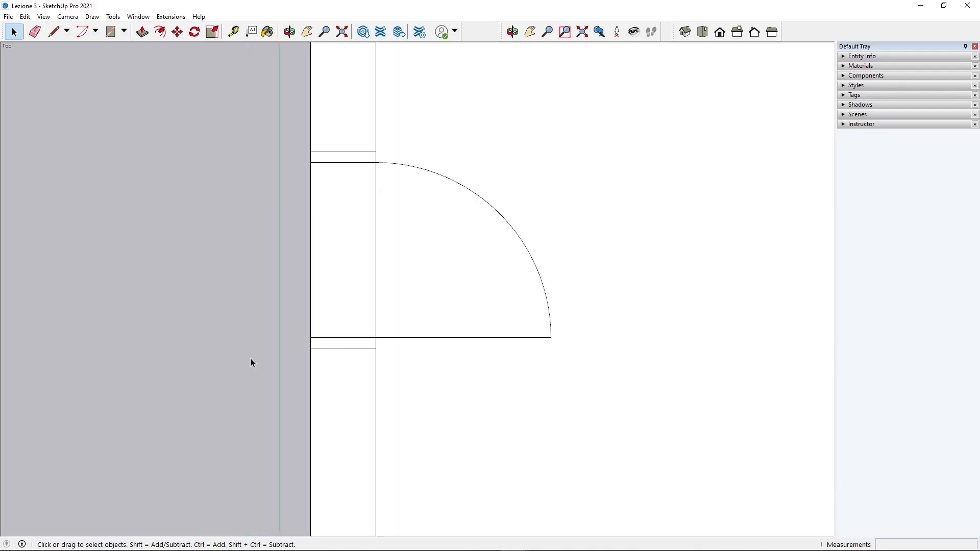
left_click(111, 32)
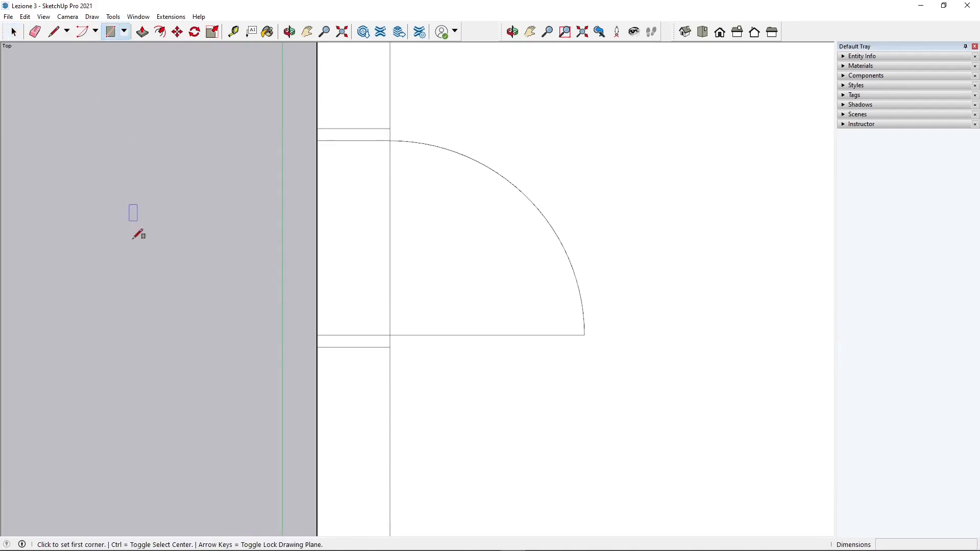
left_click(63, 260)
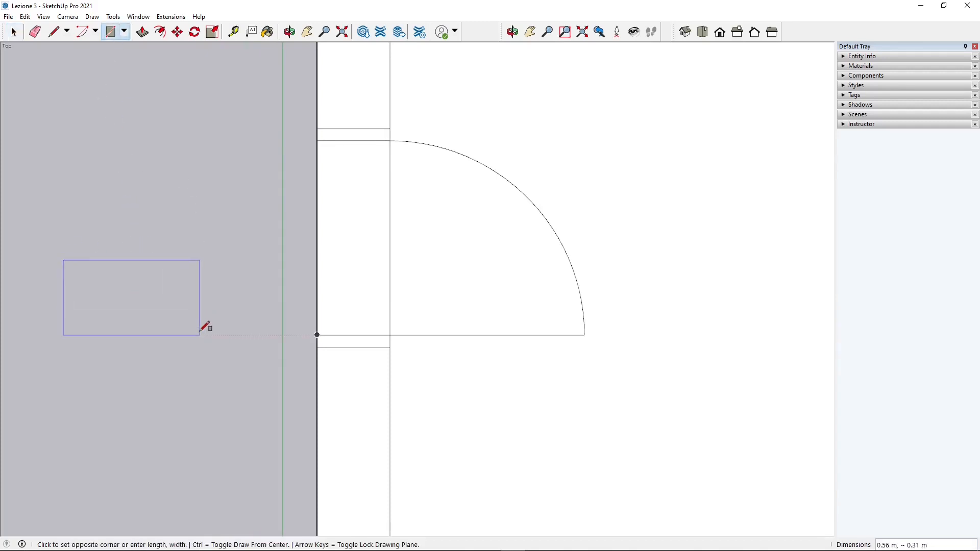
type("0.8,0.03")
key("Return")
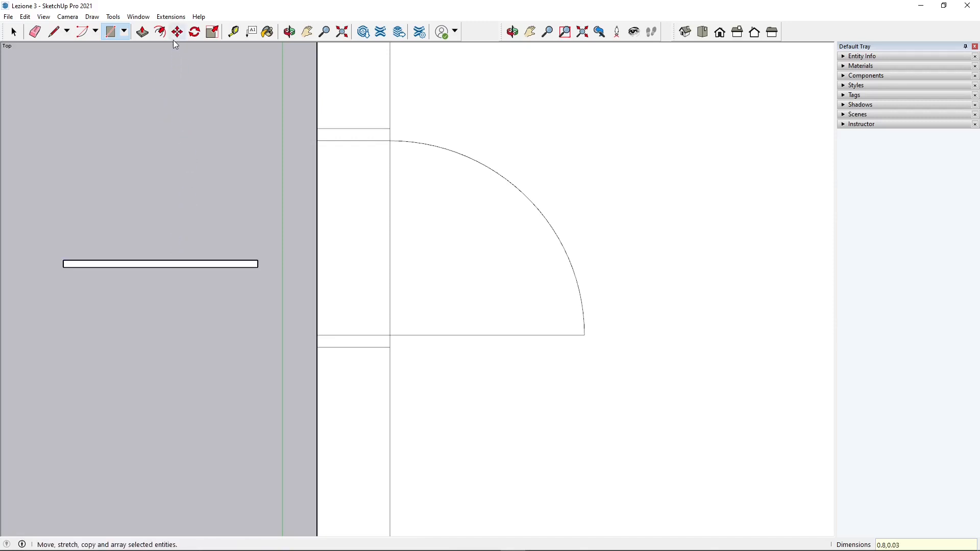
Step: Select the whole leaf rectangle and move it by its upper-left corner onto the lower jamb line's end at the wall's inner face
left_click(13, 32)
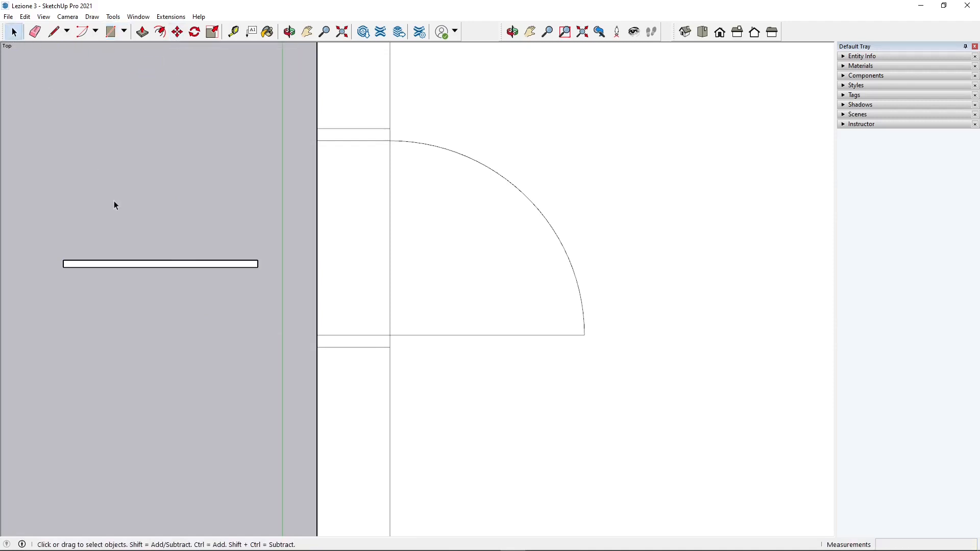
left_click_drag(74, 245, 274, 305)
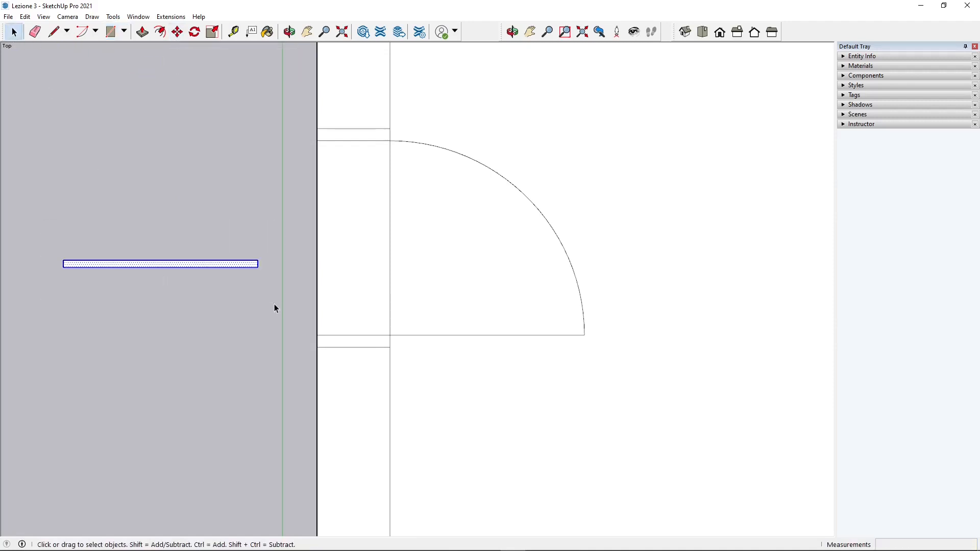
left_click(186, 45)
left_click(177, 32)
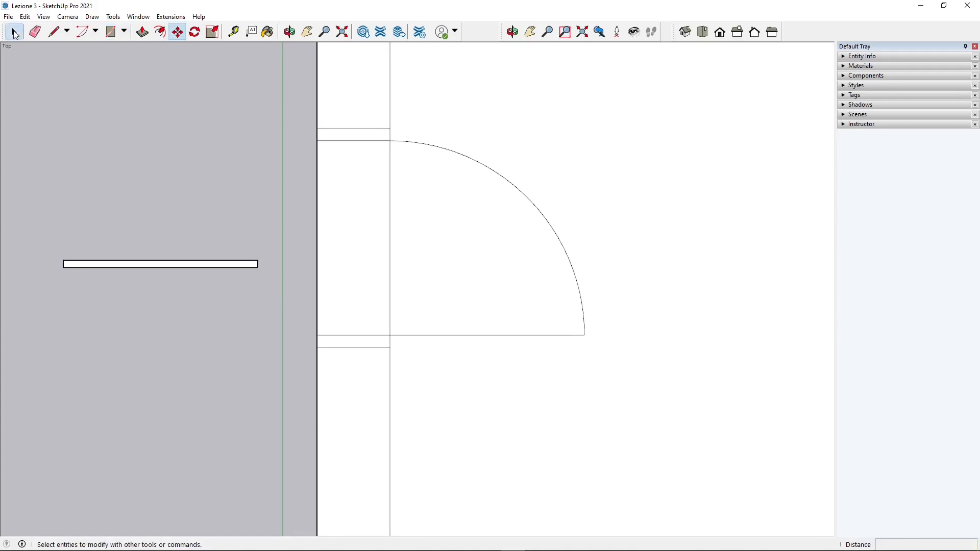
left_click(13, 32)
left_click_drag(31, 218, 264, 318)
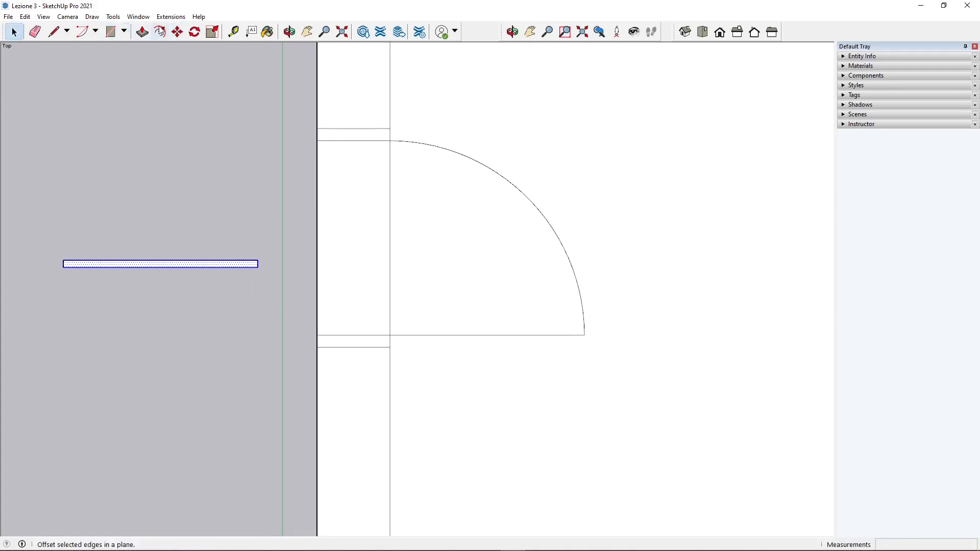
left_click(177, 32)
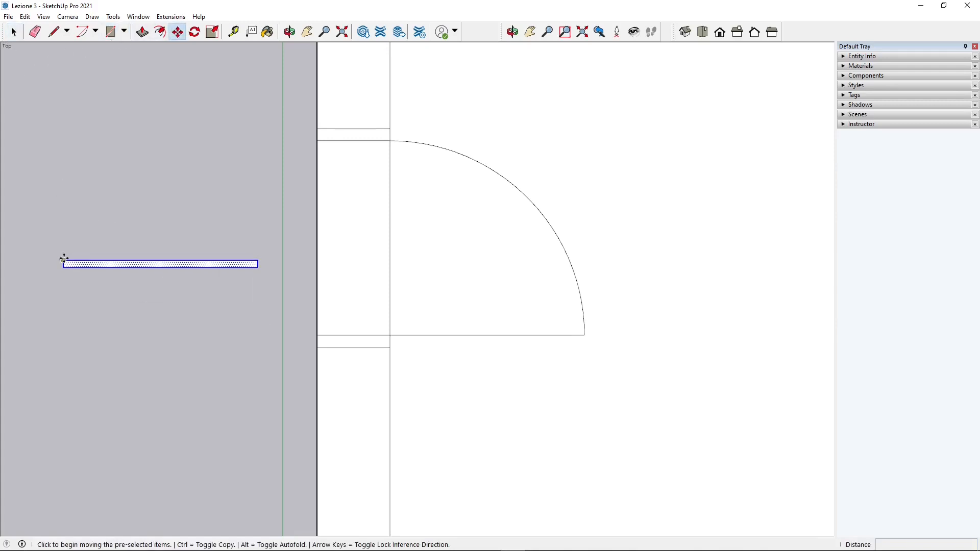
left_click(64, 259)
left_click(391, 336)
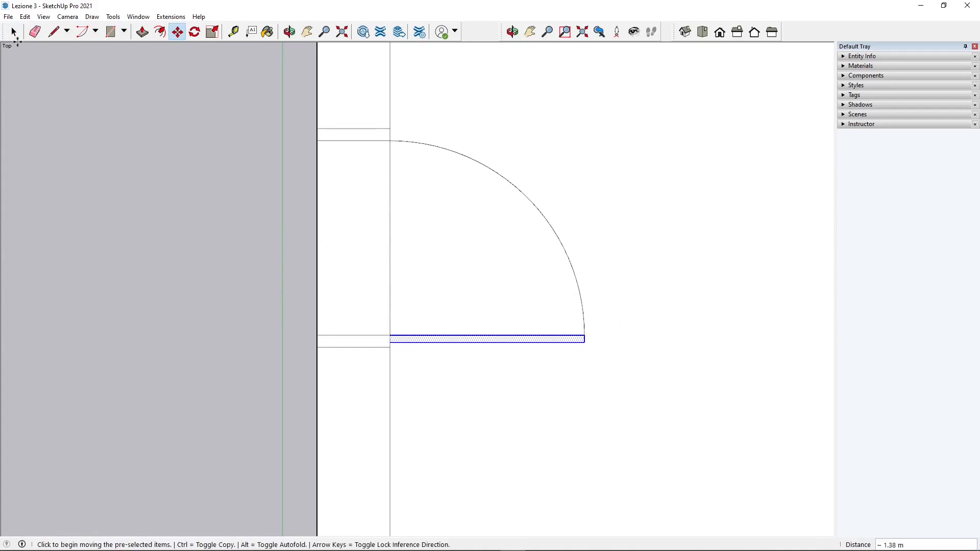
left_click(13, 32)
left_click(183, 360)
Step: Draw a 7.00 m horizontal line from the outer corner of the recessed upper-left area to the right wall's inner face
scroll(142, 346, "down", 3)
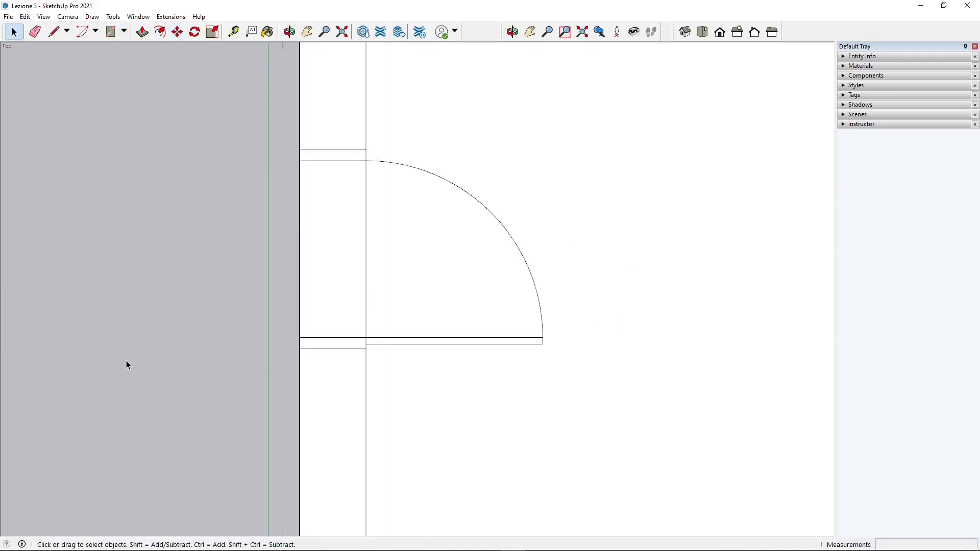
scroll(124, 360, "down", 6)
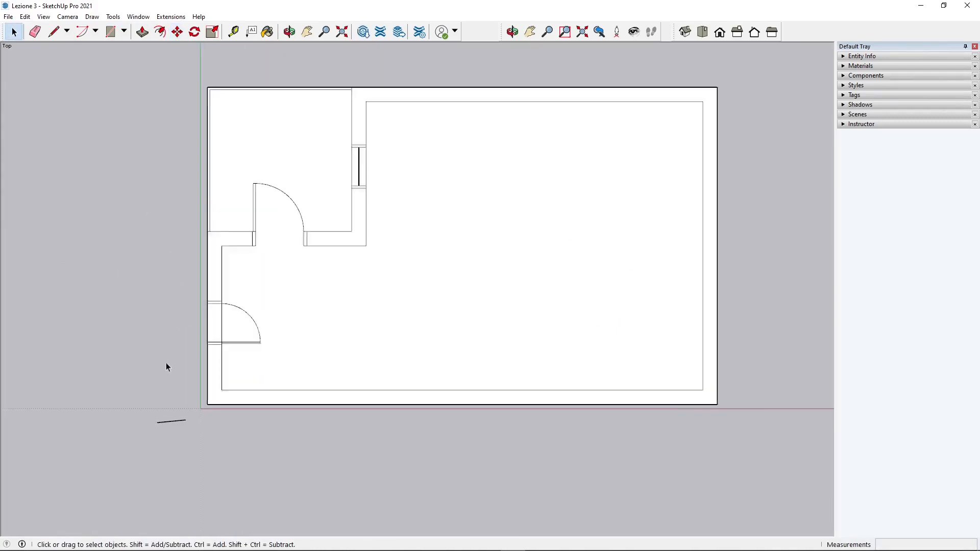
scroll(407, 269, "up", 2)
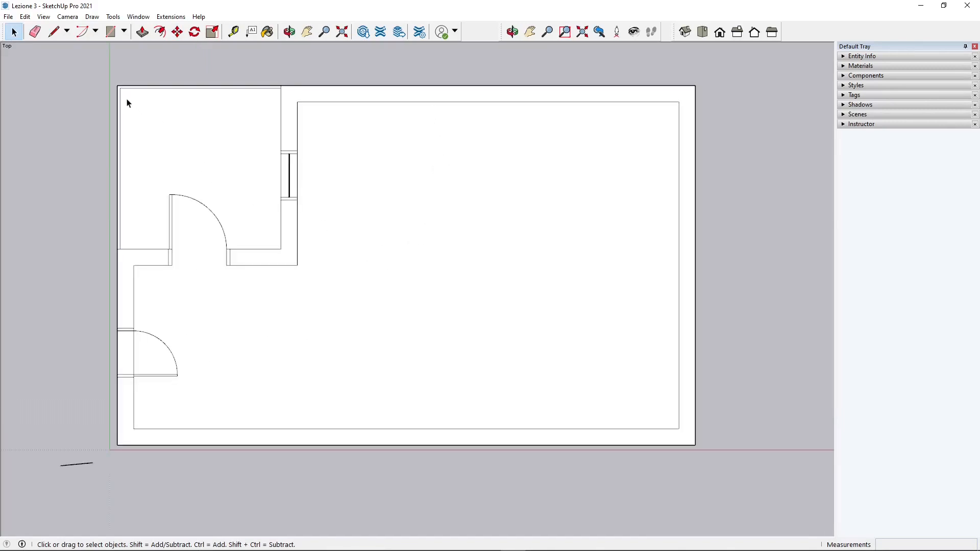
key("l")
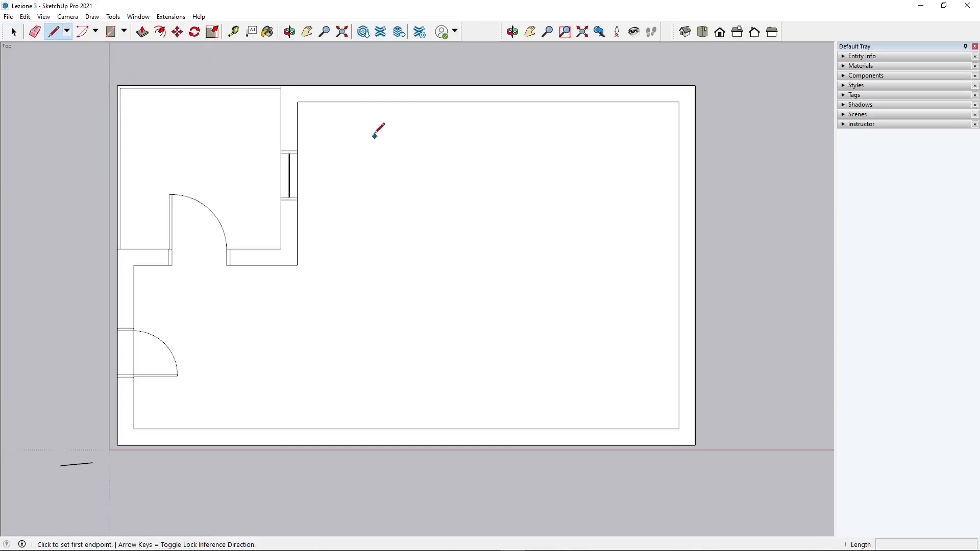
left_click(297, 264)
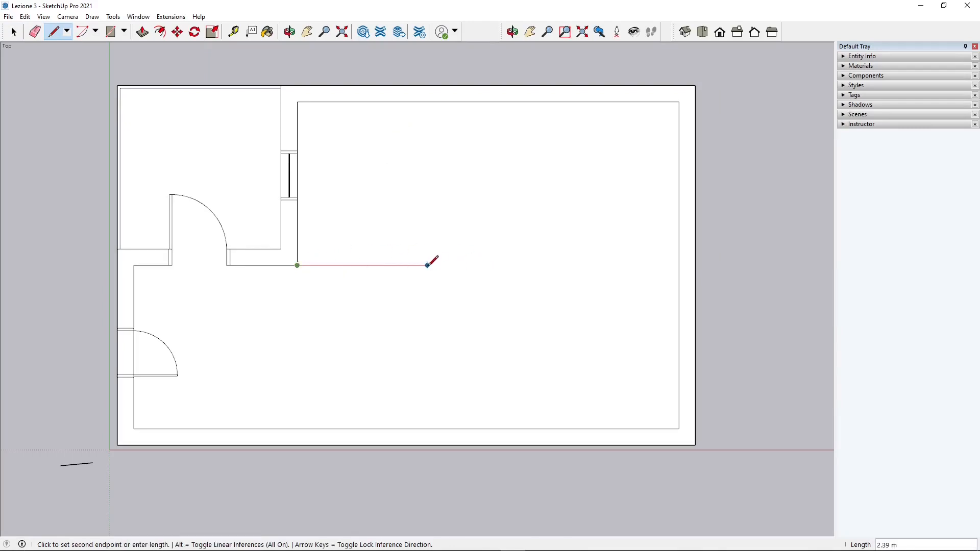
left_click(679, 266)
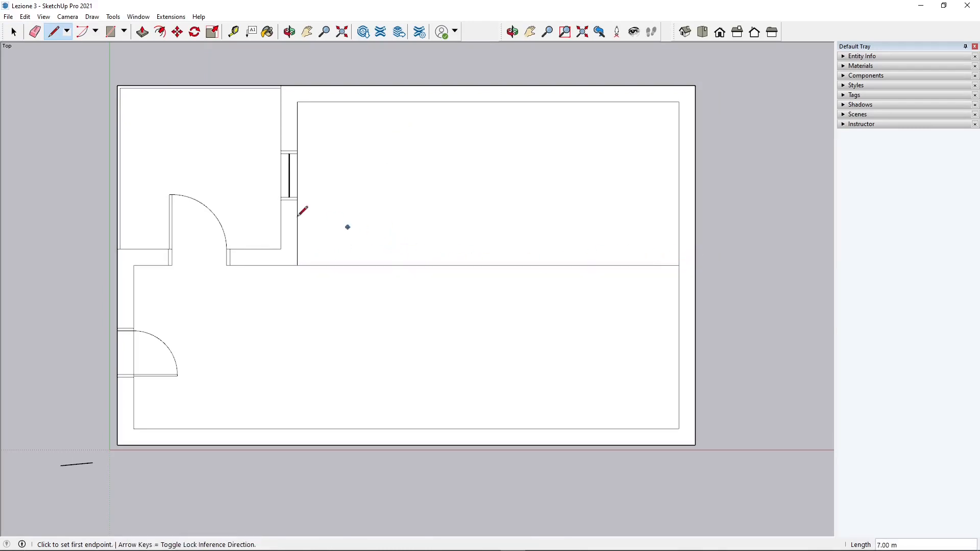
Step: Mark 0.1 m up from the same corner and draw a parallel 7.00 m line from there to the right wall's inner face
scroll(453, 268, "up", 2)
scroll(187, 297, "down", 2)
scroll(407, 296, "up", 2)
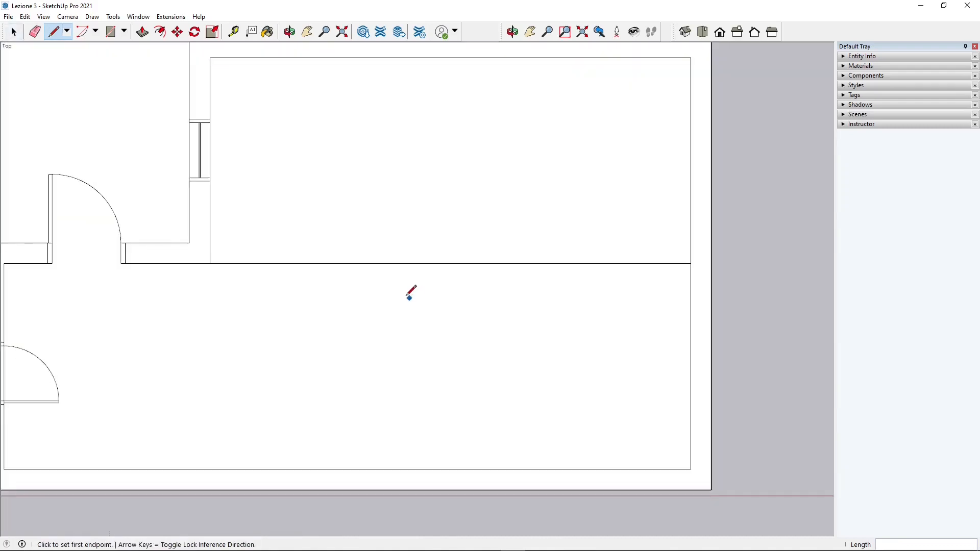
scroll(206, 278, "up", 3)
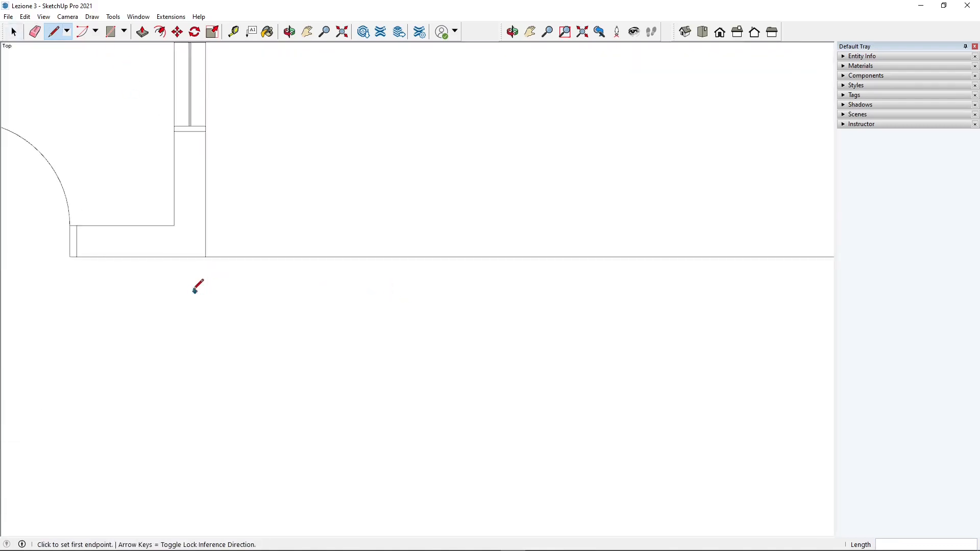
left_click(206, 252)
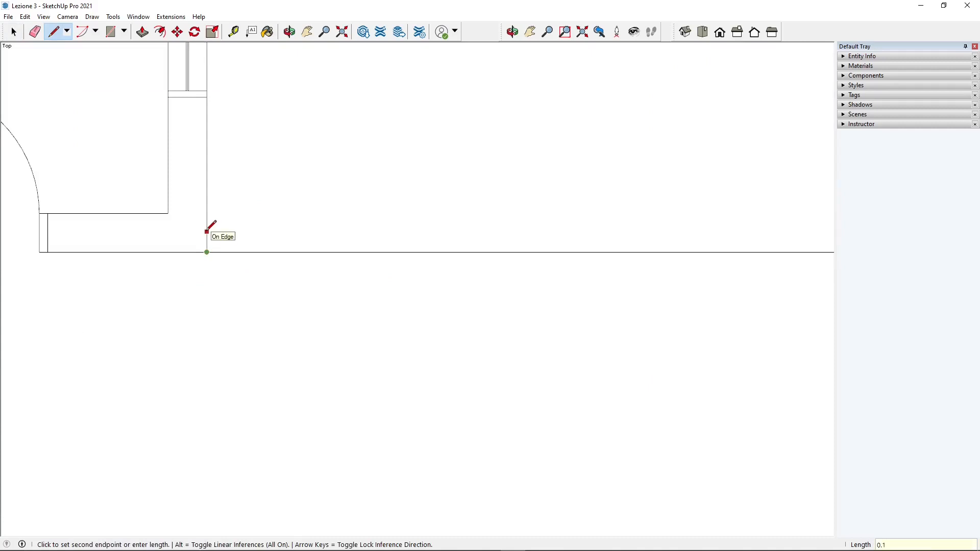
key("Escape")
left_click(207, 239)
scroll(155, 274, "down", 3)
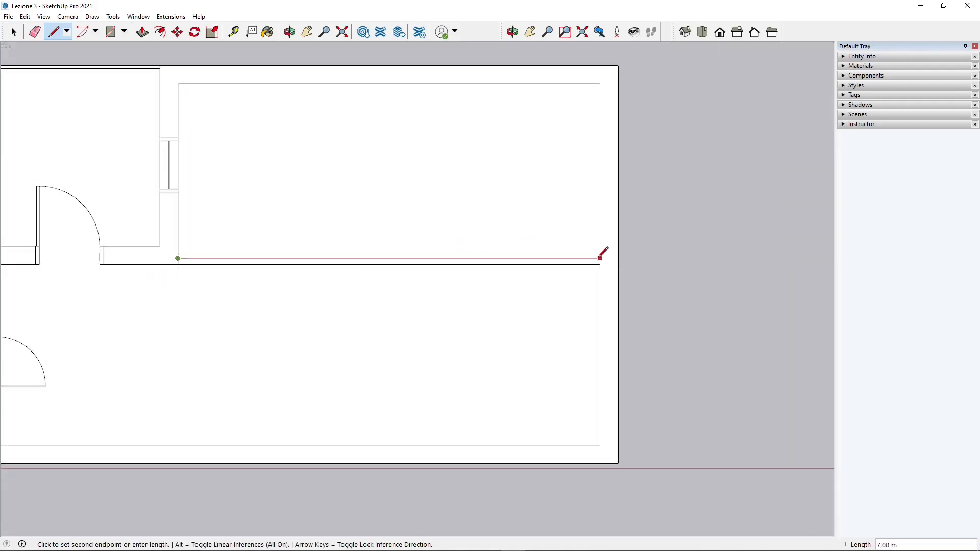
left_click(600, 258)
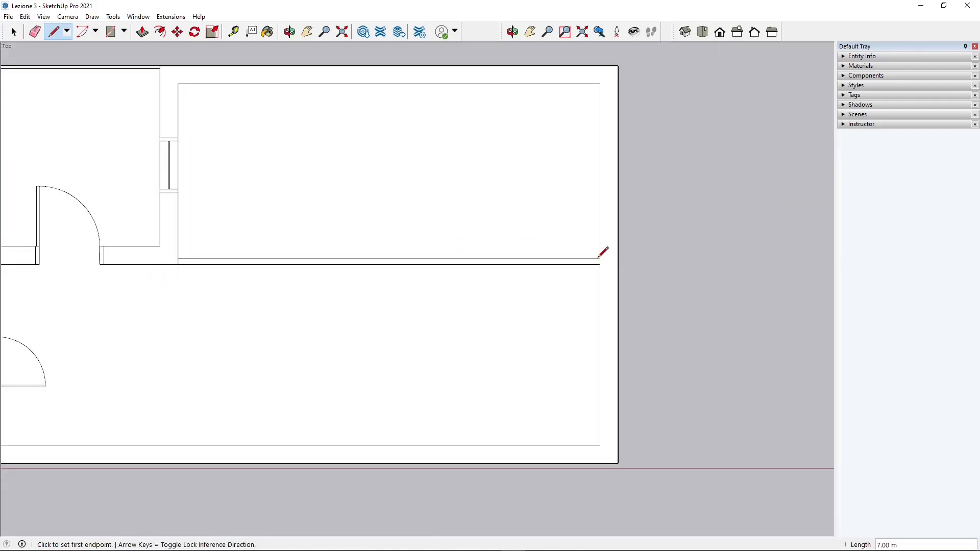
Step: Draw a 2.90 m vertical line from the horizontal partition's midpoint to the top wall, plus a parallel line 0.05 m to its left
left_click(389, 258)
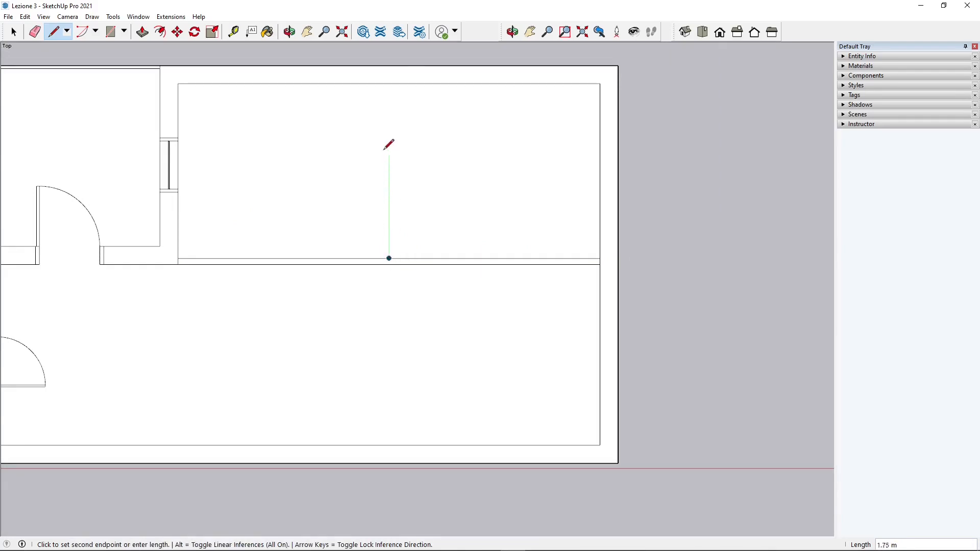
left_click(388, 84)
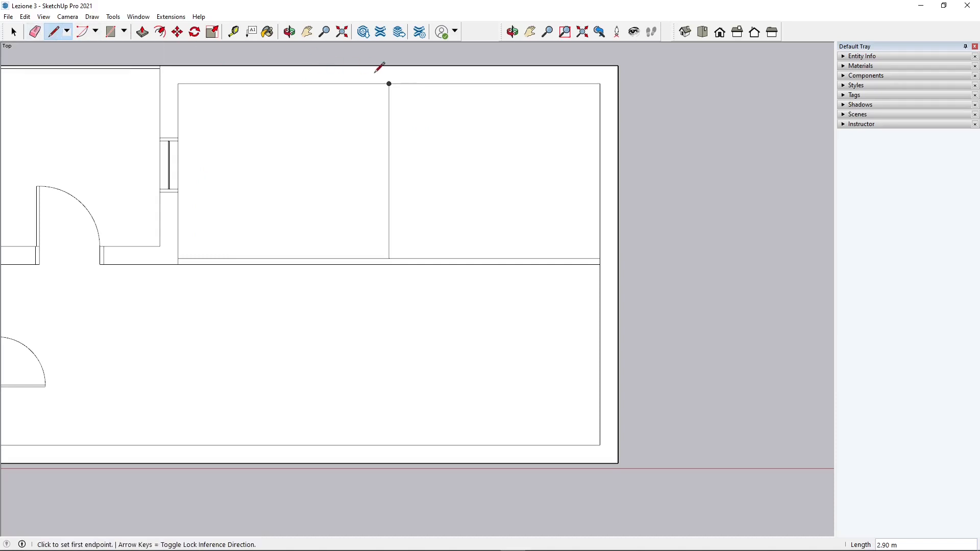
scroll(390, 83, "up", 4)
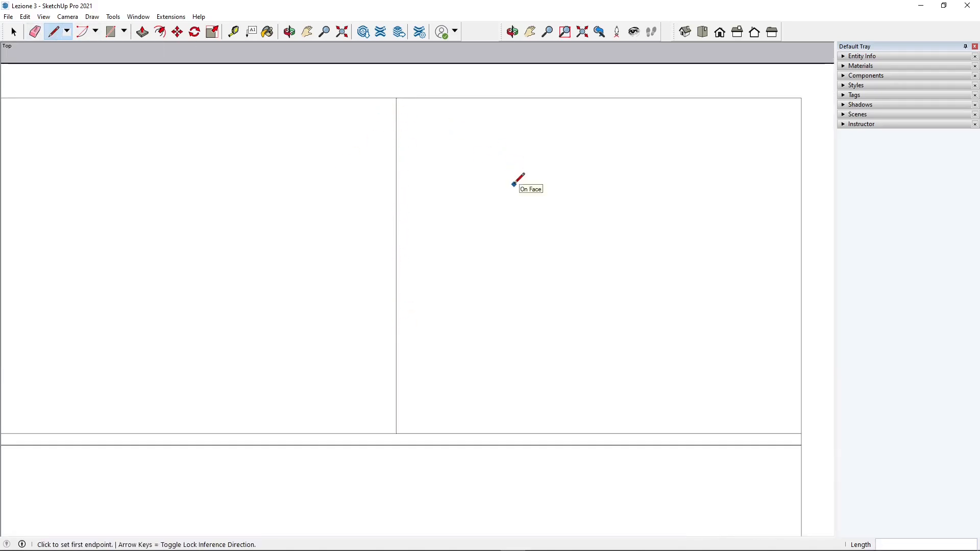
scroll(403, 95, "up", 5)
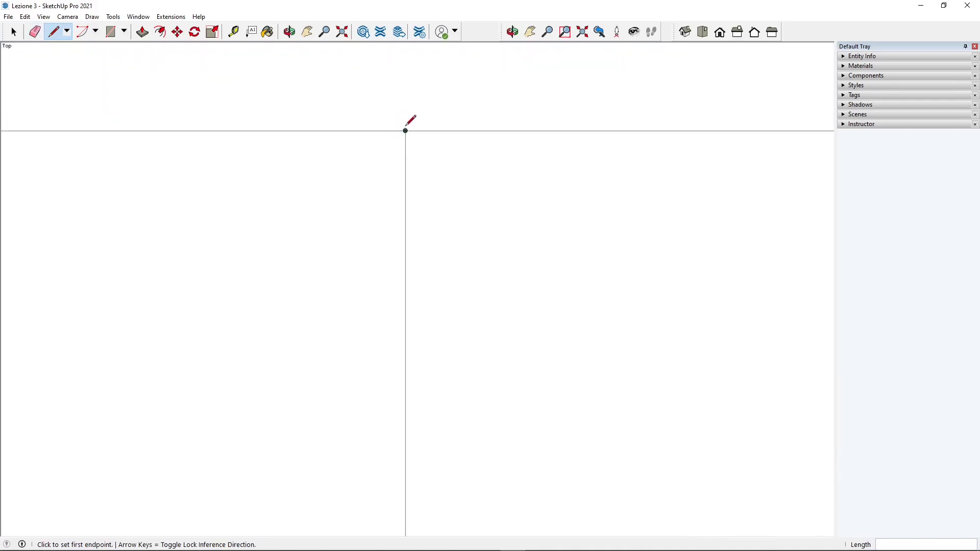
left_click(406, 131)
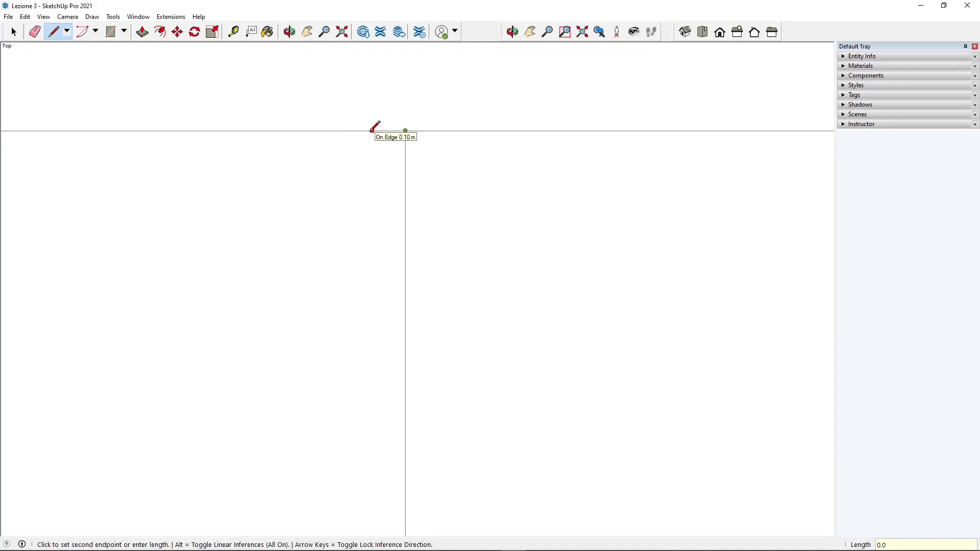
key("Escape")
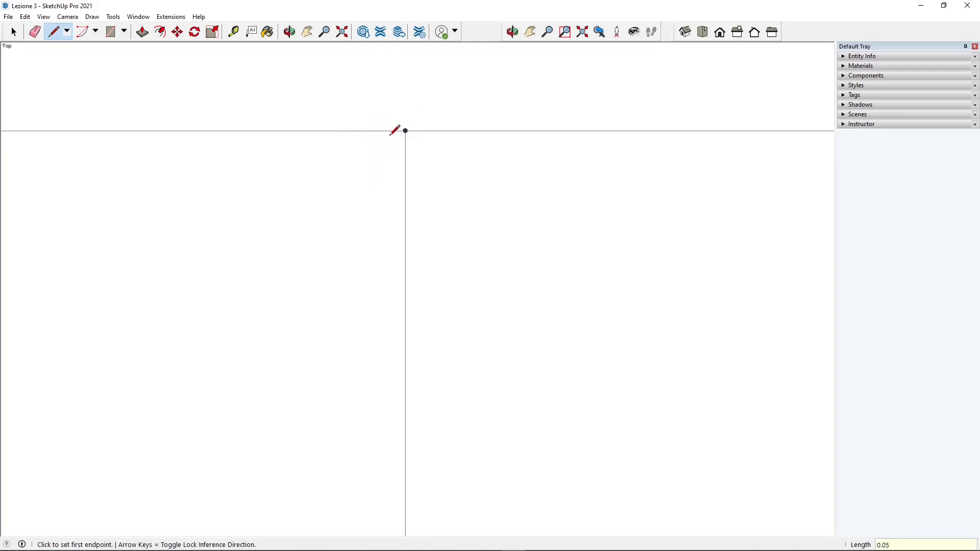
left_click(403, 130)
scroll(398, 104, "down", 4)
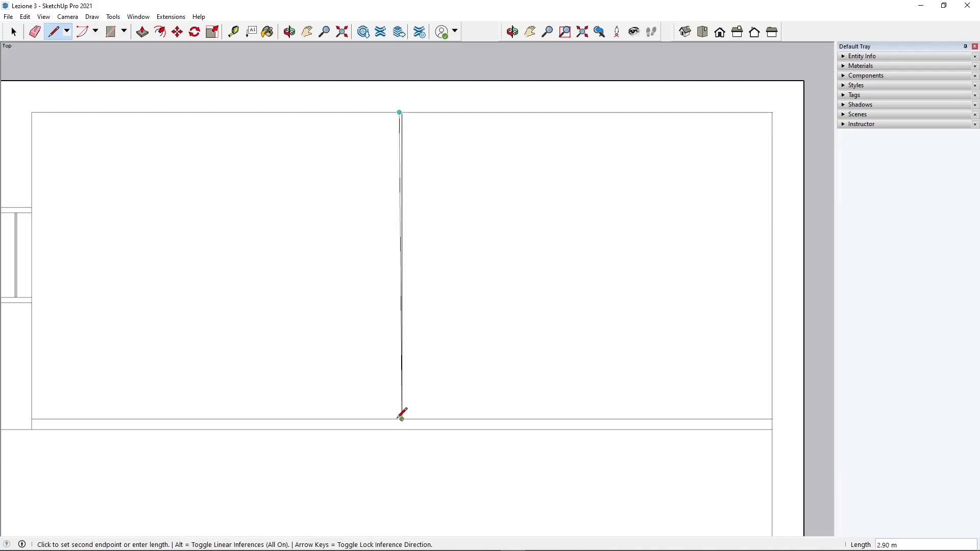
left_click(400, 419)
Step: Try to copy the left vertical line and paste the copy beside the centre line
scroll(414, 100, "up", 4)
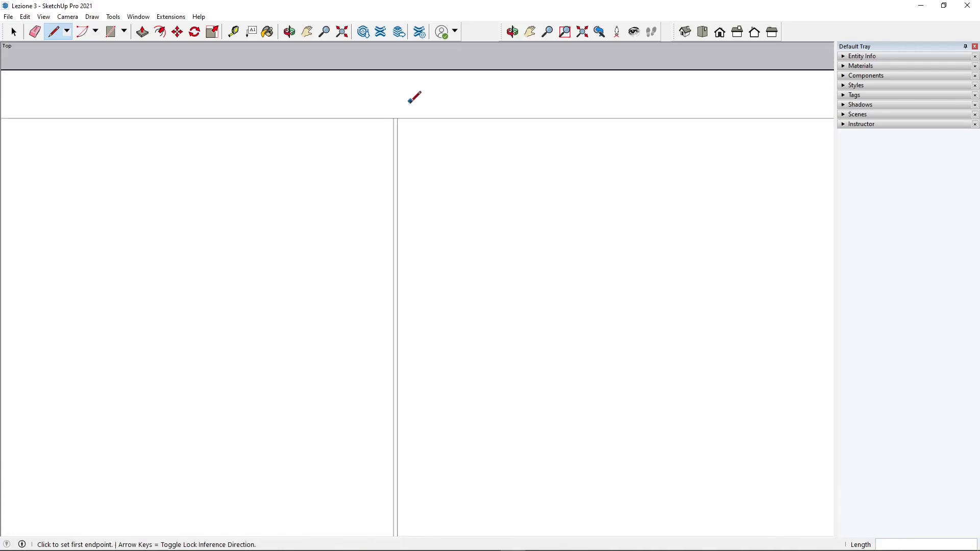
left_click(177, 31)
scroll(343, 74, "up", 2)
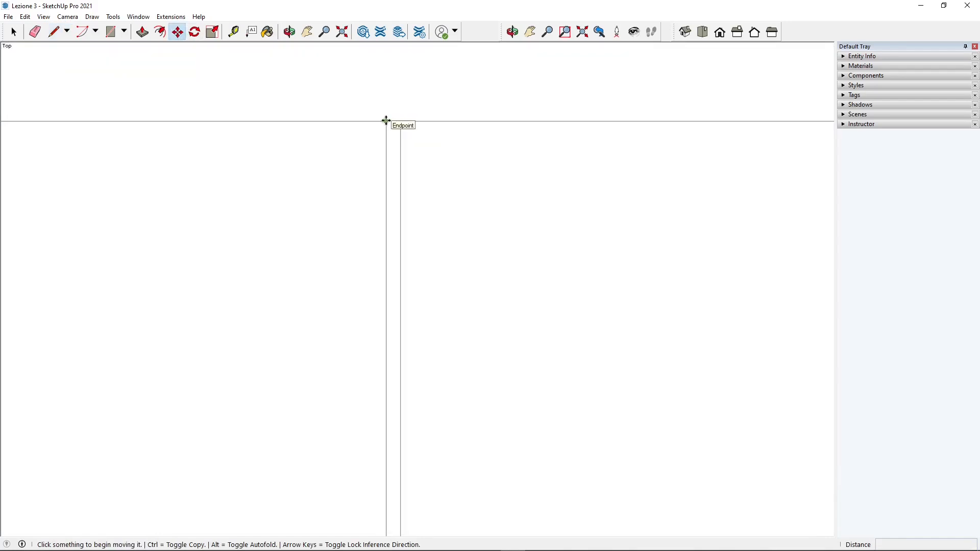
left_click(14, 32)
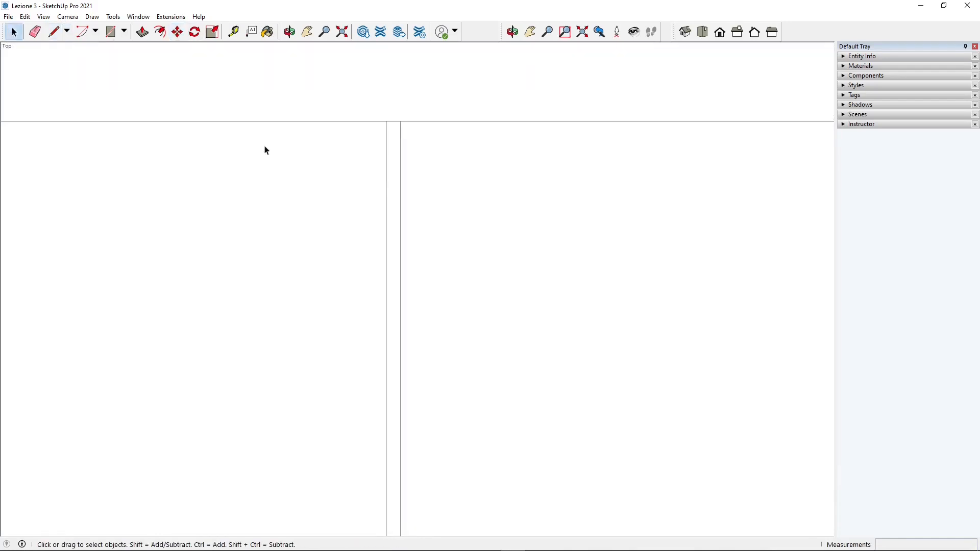
left_click(386, 173)
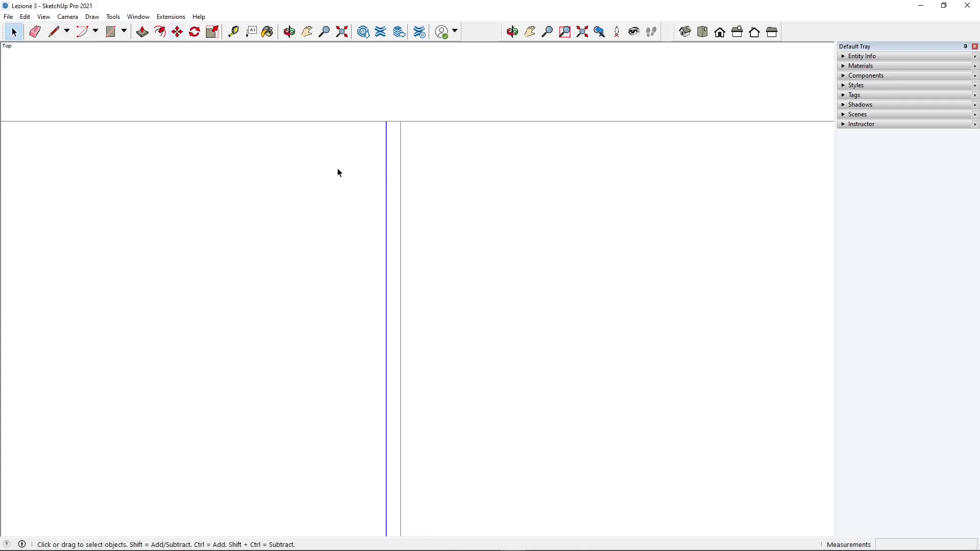
key("ctrl+c")
key("ctrl+v")
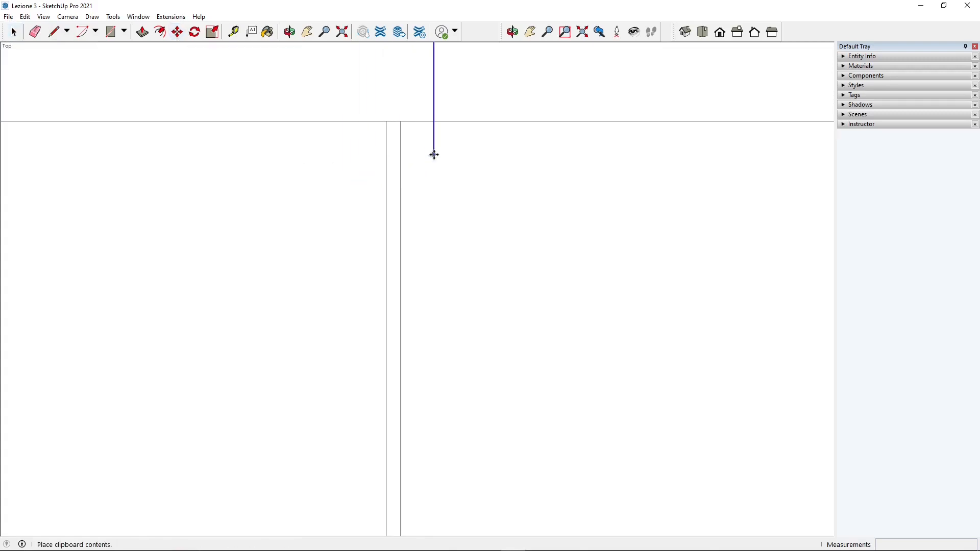
scroll(449, 169, "down", 4)
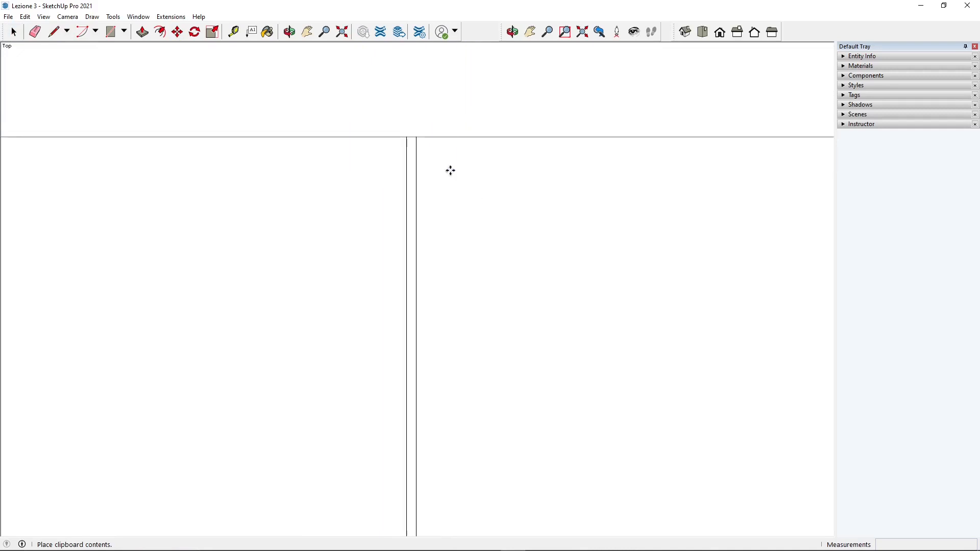
scroll(466, 241, "down", 3)
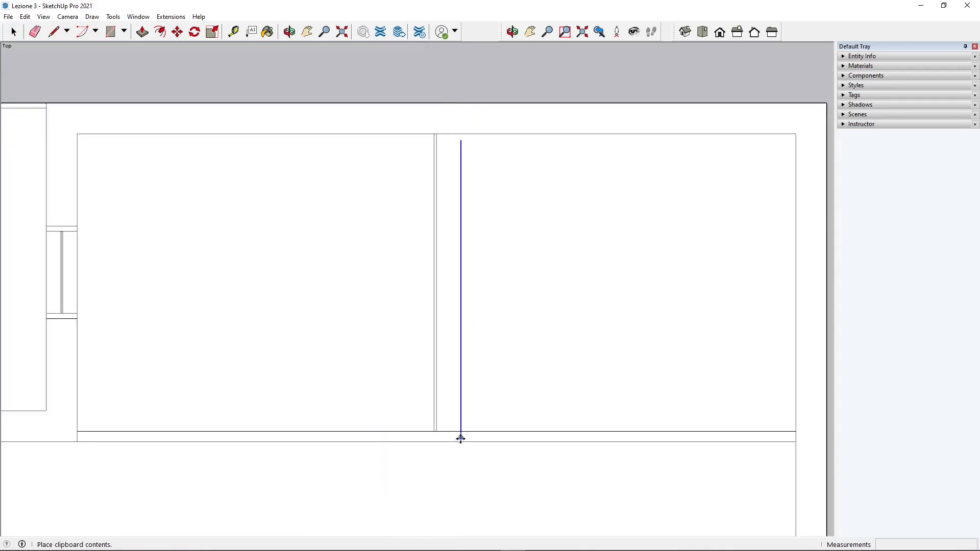
scroll(439, 432, "up", 4)
scroll(438, 432, "up", 3)
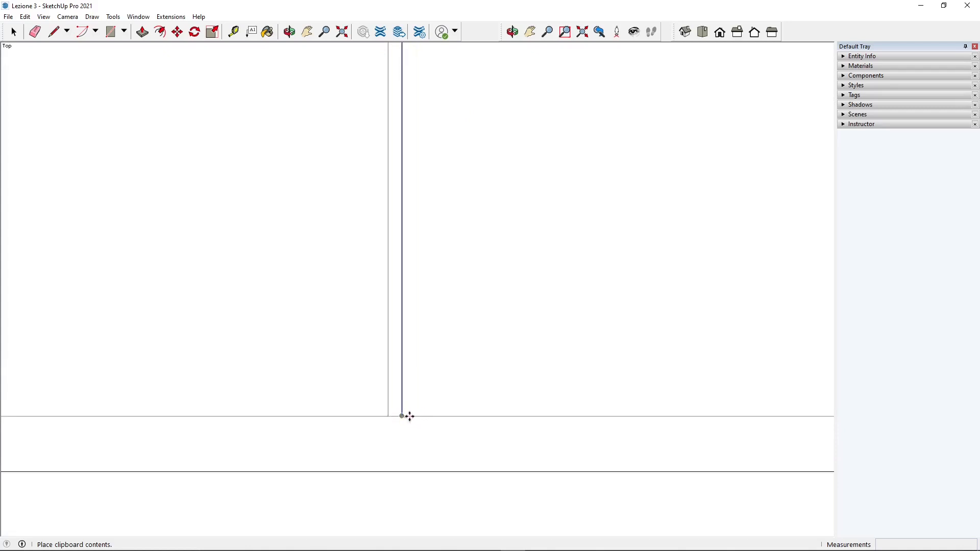
scroll(411, 416, "up", 3)
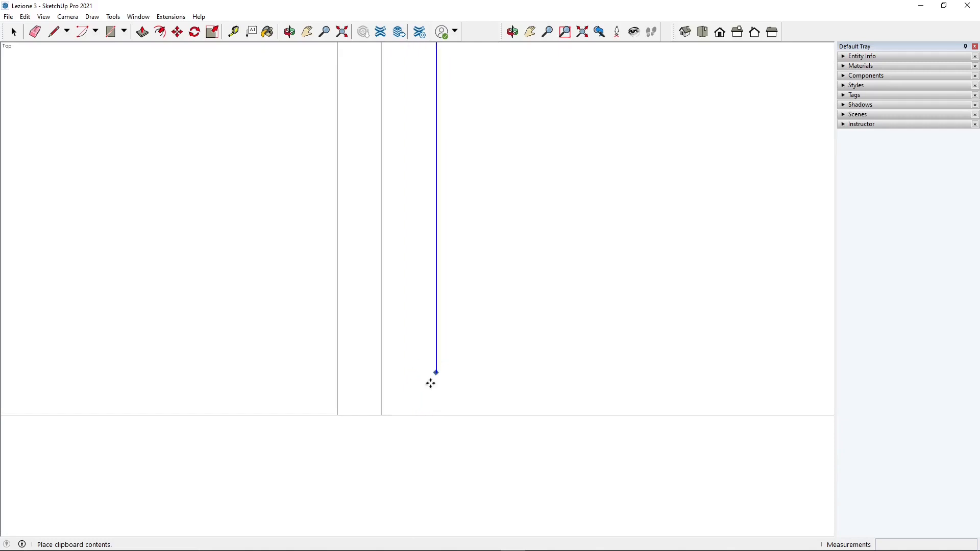
left_click(365, 393)
scroll(372, 429, "down", 5)
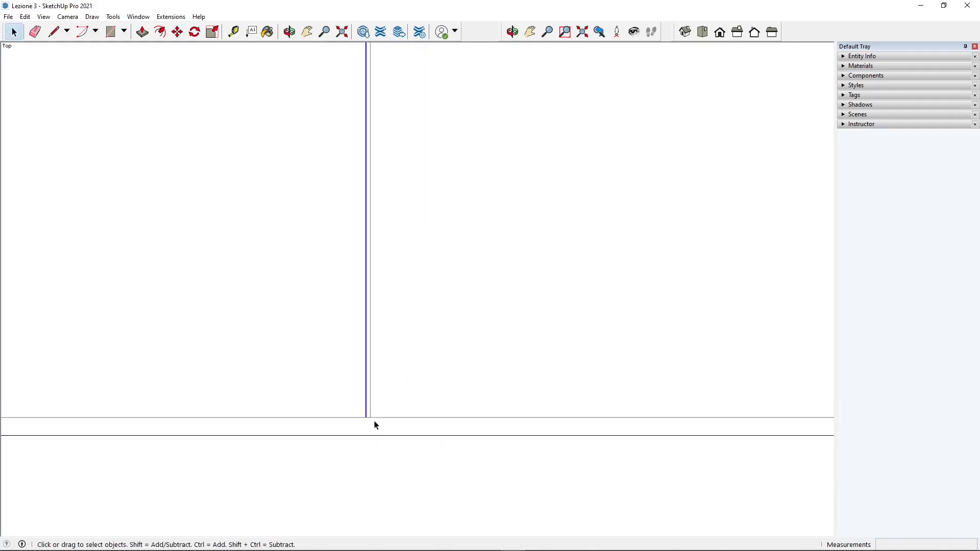
Step: Copy the left vertical line with the Move tool so the copy stands 0.05 m right of the centre line
scroll(369, 192, "up", 4)
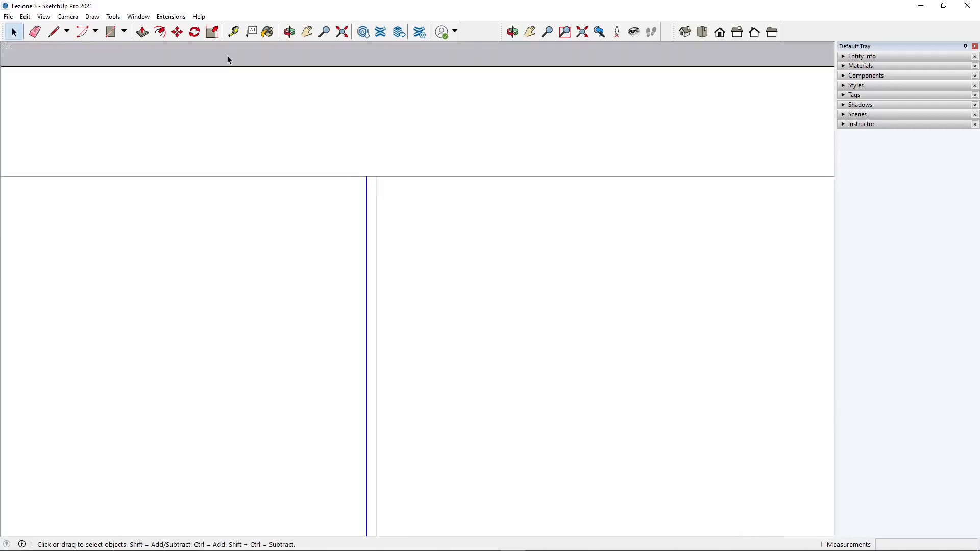
left_click(178, 33)
left_click(378, 185)
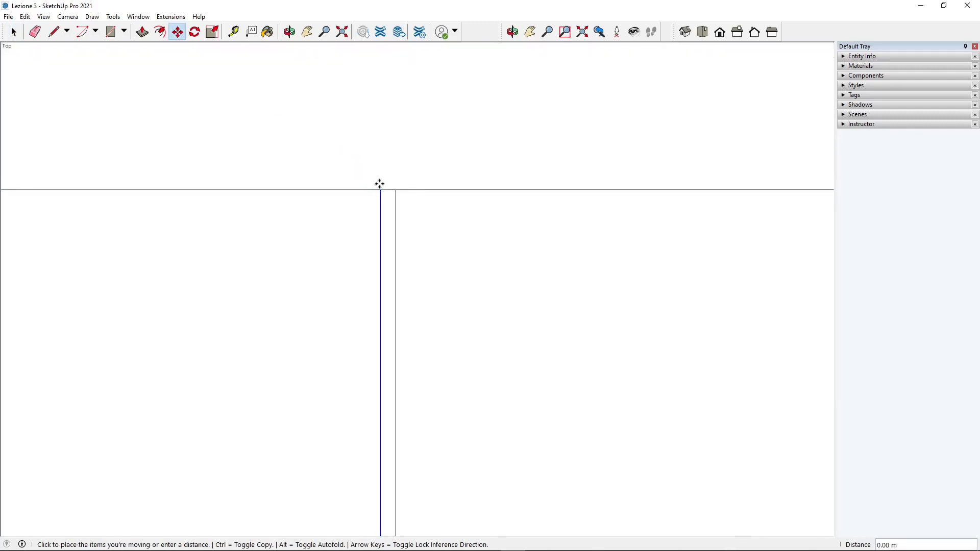
key("ctrl")
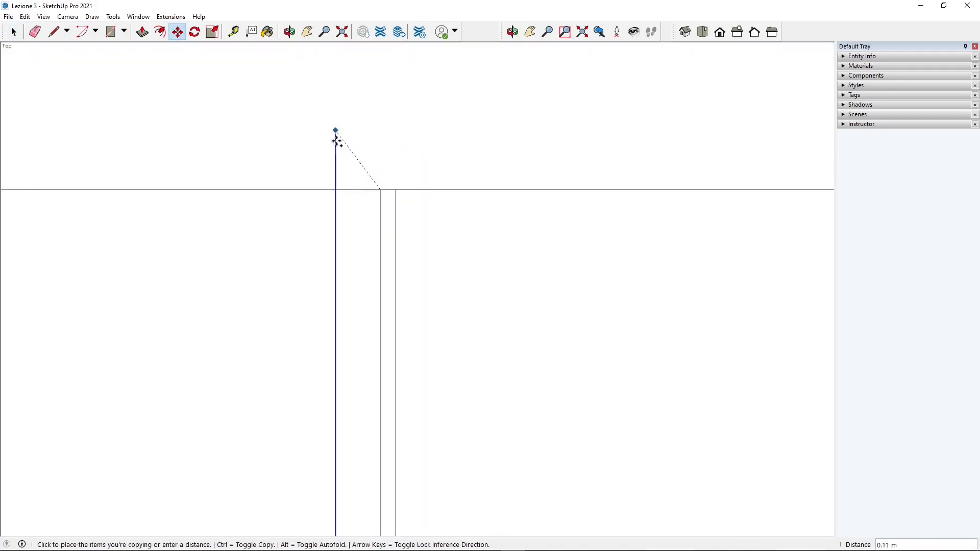
left_click(411, 192)
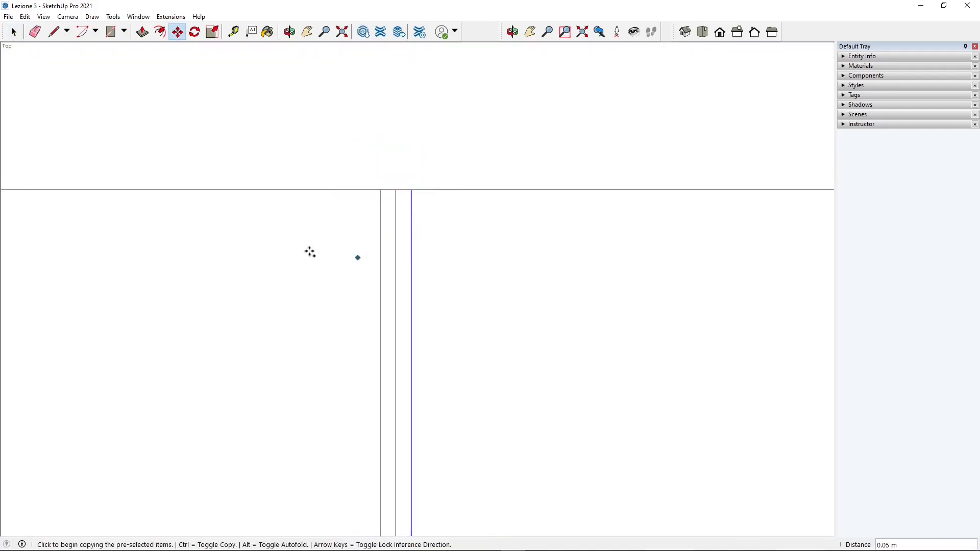
Step: Delete the middle of the three vertical lines, leaving the two outer lines as the faces of the partition
left_click(13, 32)
left_click(174, 99)
scroll(358, 161, "down", 3)
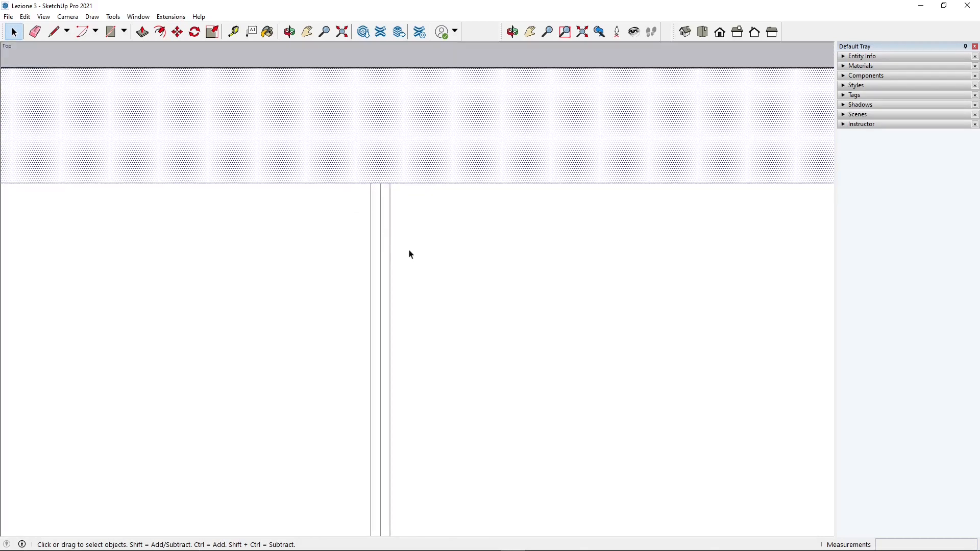
left_click(408, 250)
scroll(371, 209, "down", 2)
scroll(332, 180, "down", 4)
left_click(348, 133)
scroll(358, 204, "up", 5)
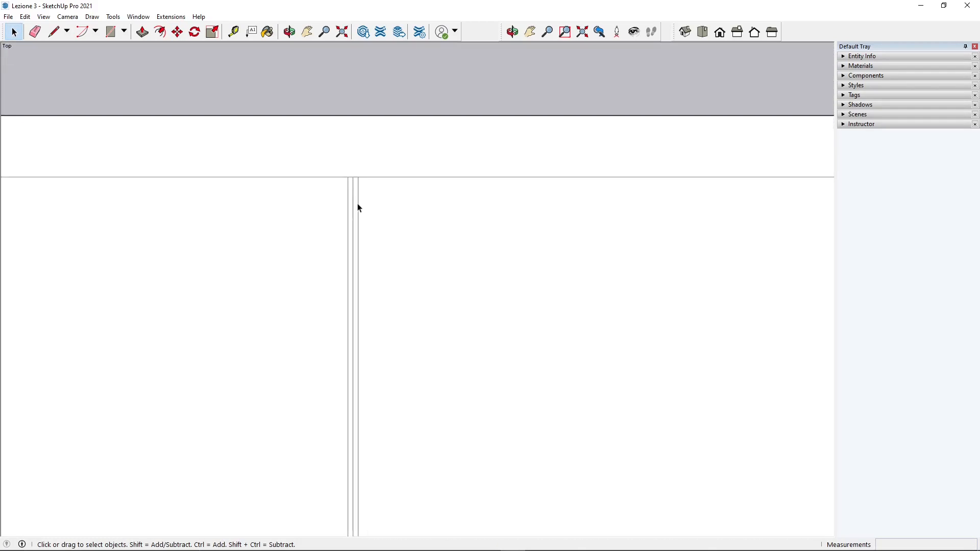
left_click(351, 205)
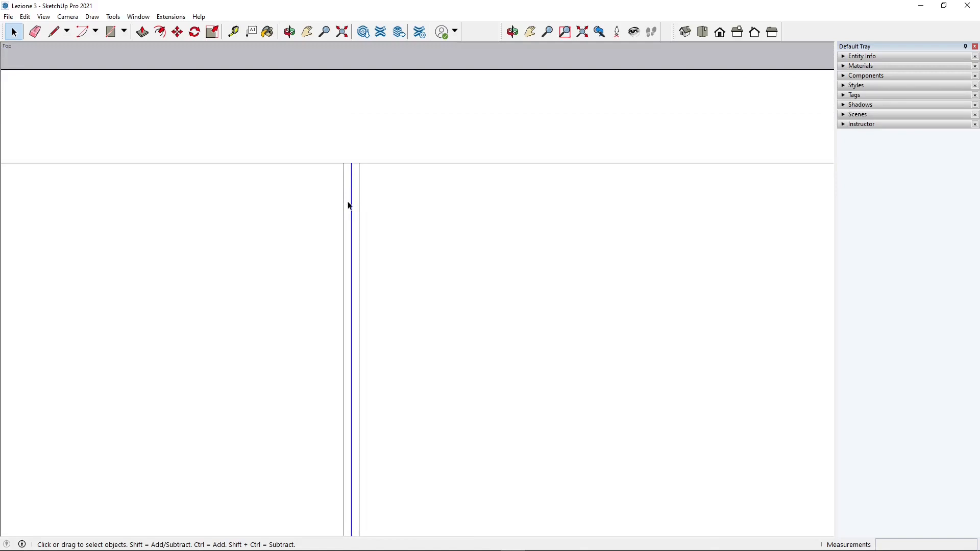
key("Delete")
Step: Examine where the vertical partition meets the top wall and horizontal partition, and check the overall floor plan
scroll(349, 203, "up", 4)
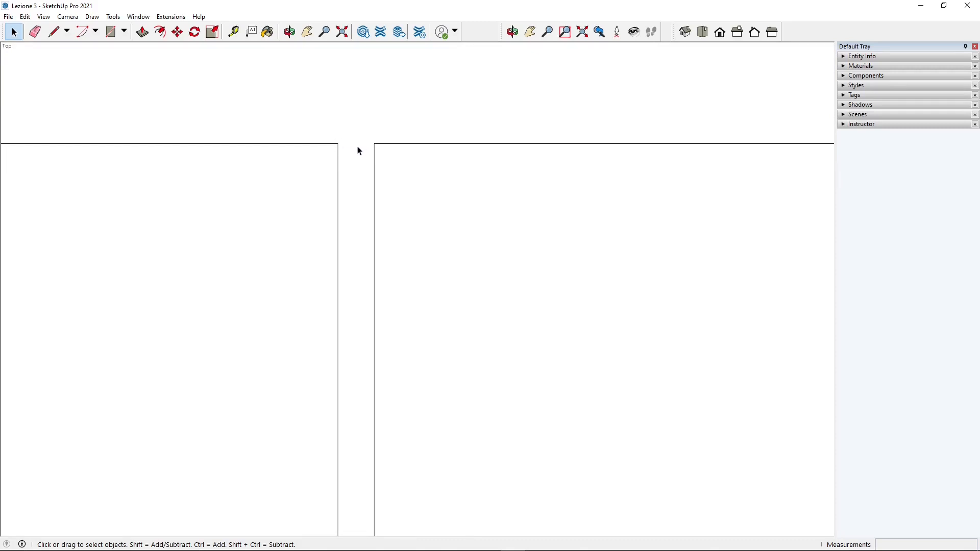
scroll(374, 153, "down", 5)
scroll(376, 396, "up", 2)
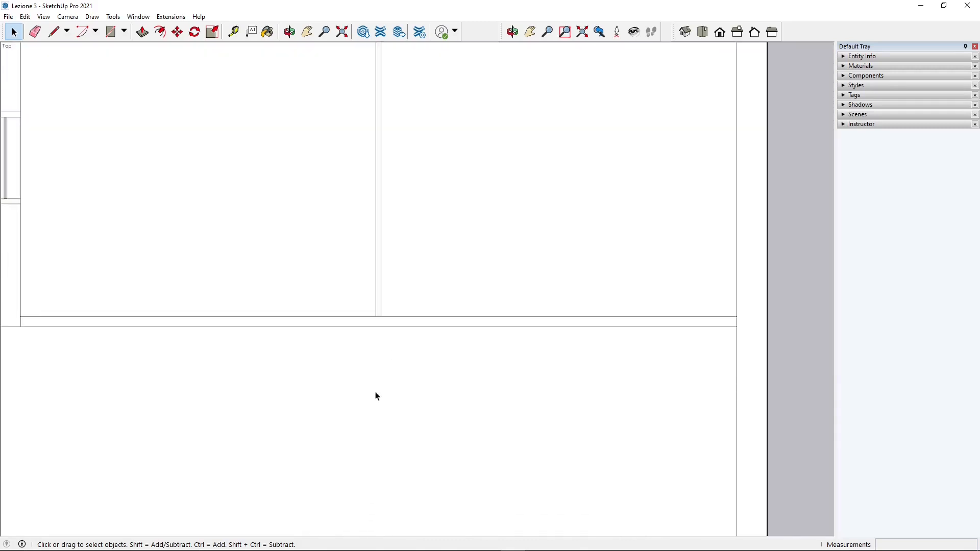
scroll(392, 319, "up", 4)
scroll(416, 317, "down", 6)
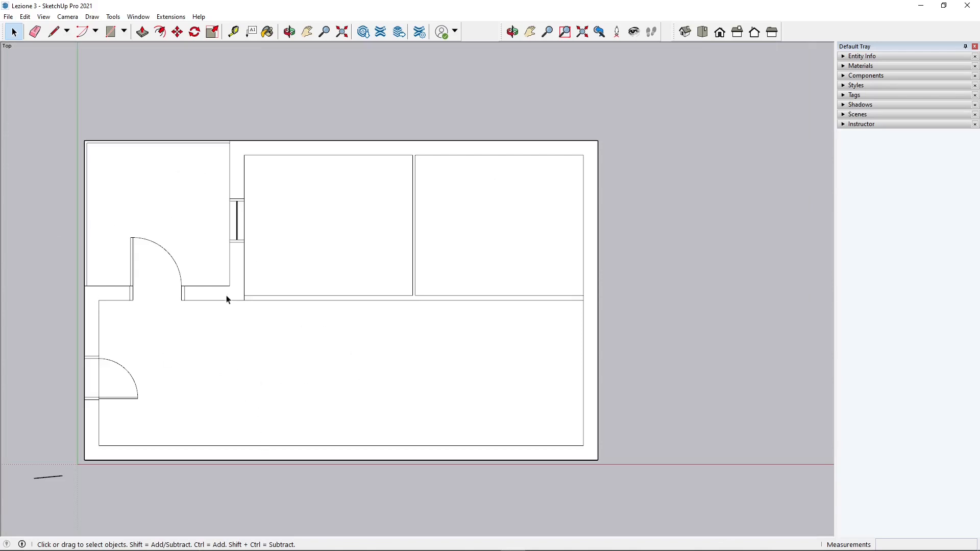
scroll(482, 340, "down", 2)
scroll(179, 310, "up", 2)
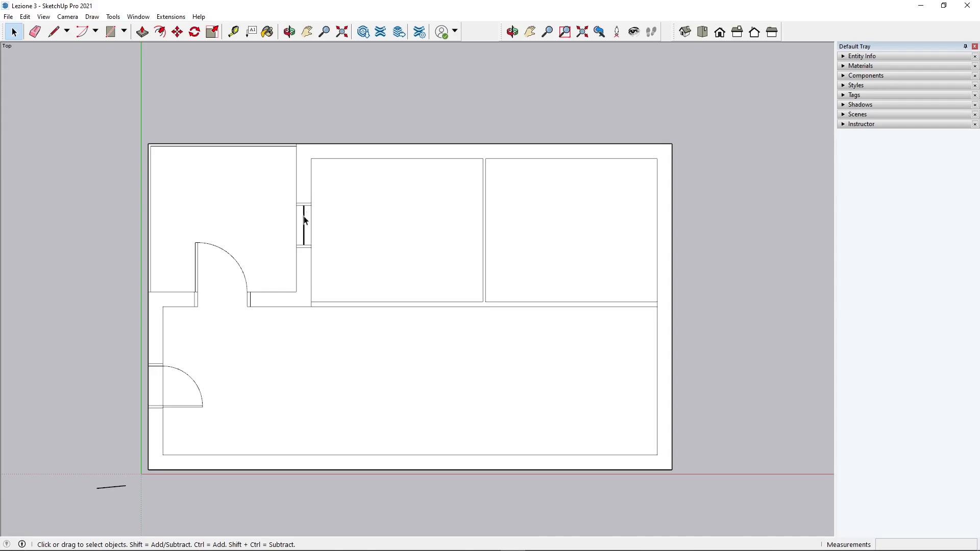
Step: Copy the window from the wall beside the top-left recess 7.30 m horizontally into the right exterior wall
scroll(304, 220, "up", 5)
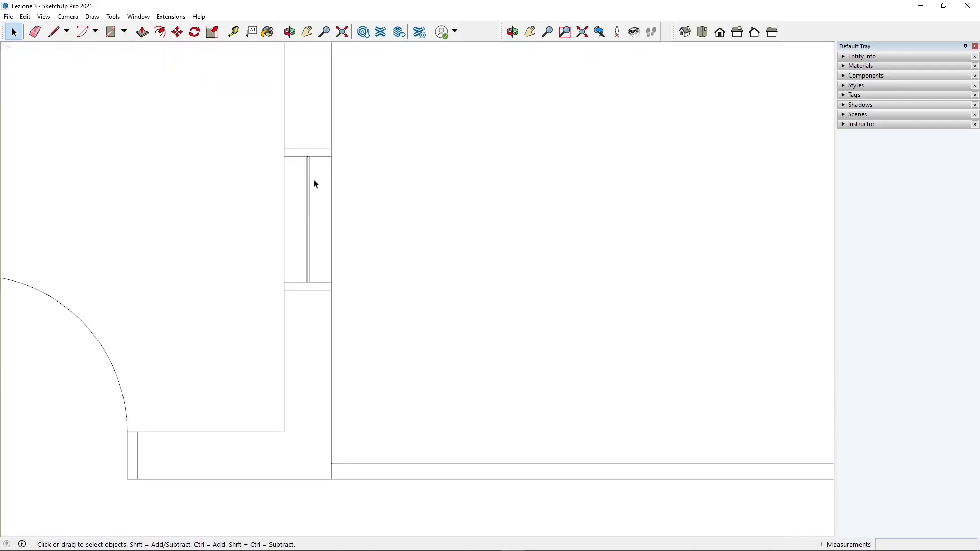
left_click(246, 149)
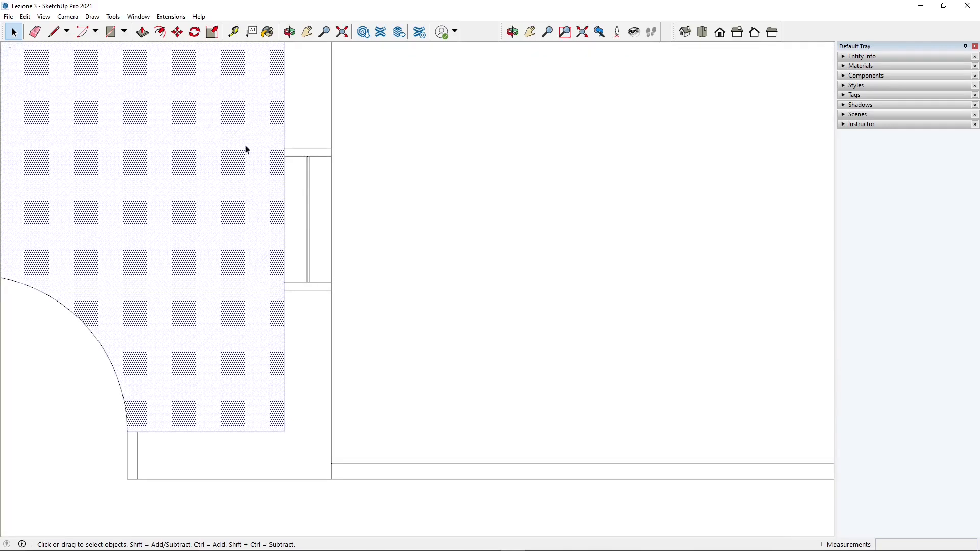
scroll(339, 254, "down", 4)
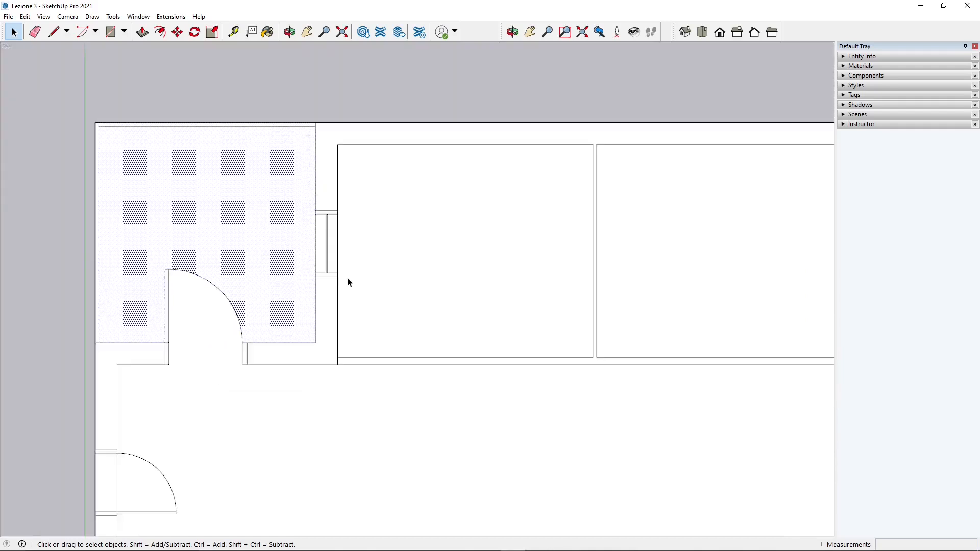
left_click(306, 114)
left_click_drag(295, 199, 361, 325)
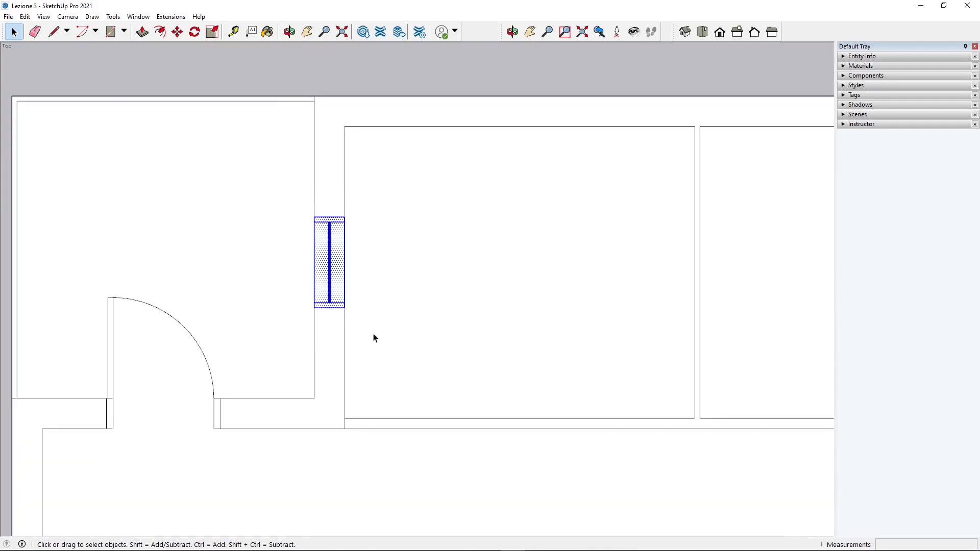
left_click(177, 32)
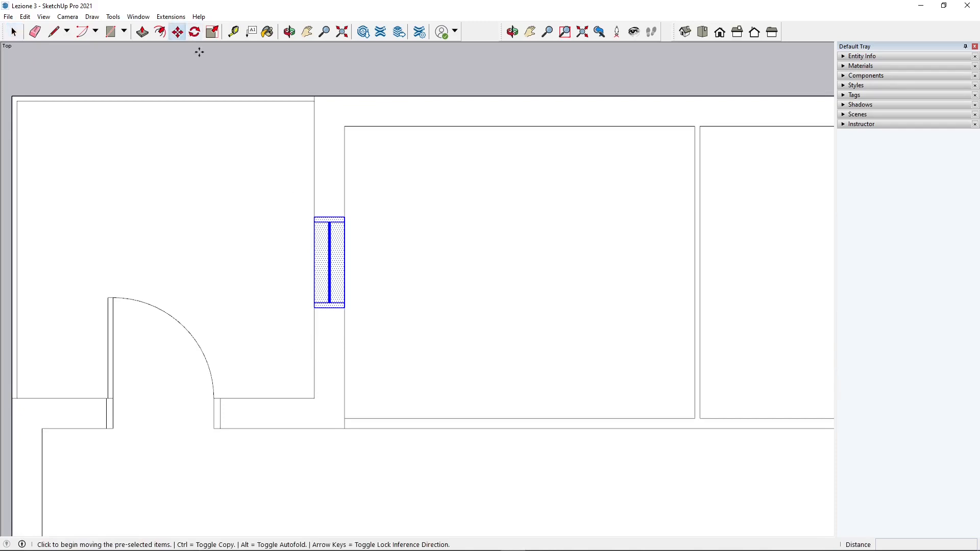
left_click(315, 215)
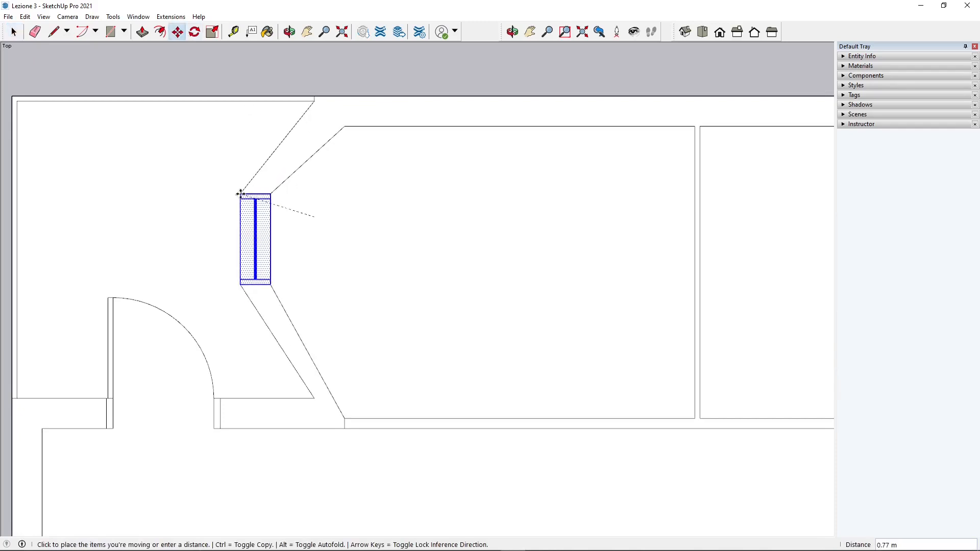
key("ctrl")
scroll(166, 225, "down", 2)
scroll(166, 224, "down", 1)
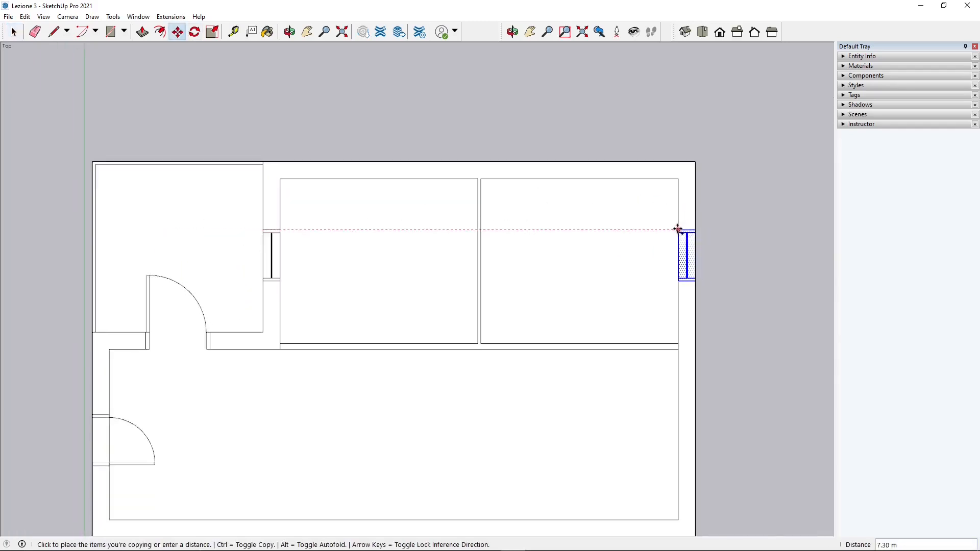
left_click(676, 228)
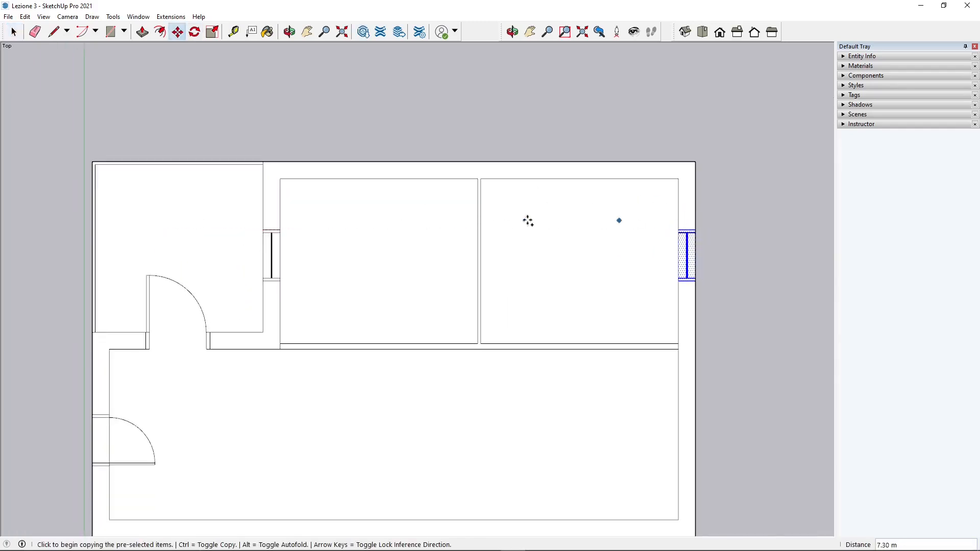
Step: Copy the right-wall window about 3.21 m down the same wall, into the large lower room
left_click(677, 228)
scroll(595, 219, "down", 1)
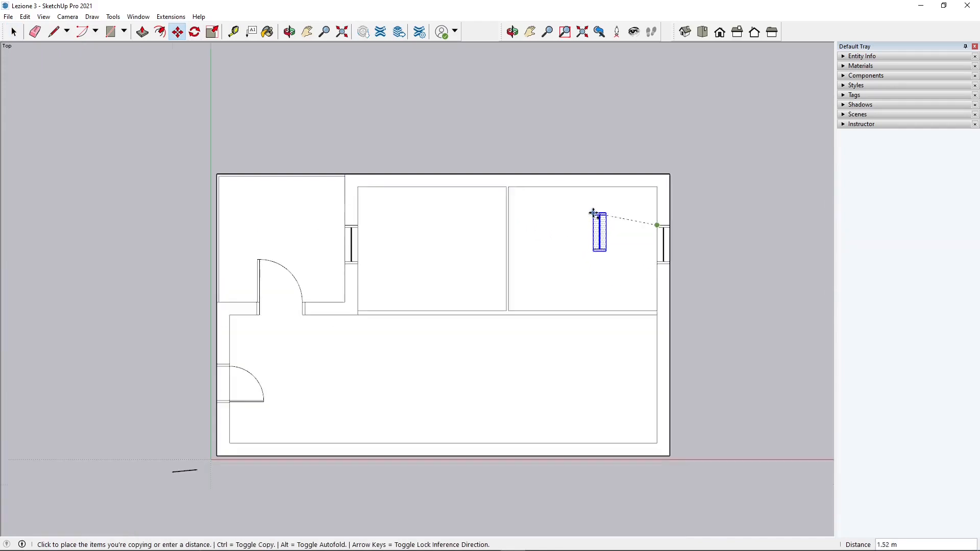
scroll(659, 343, "up", 2)
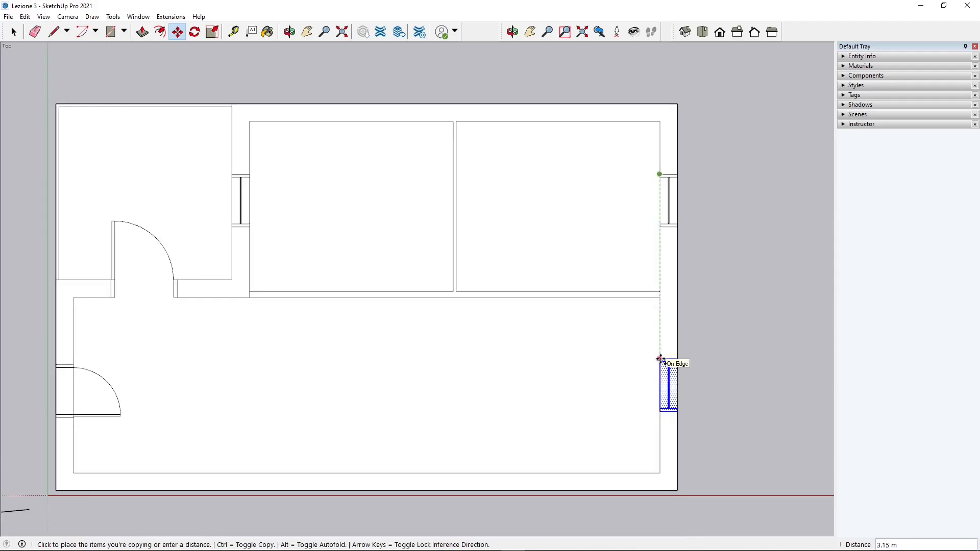
left_click(661, 363)
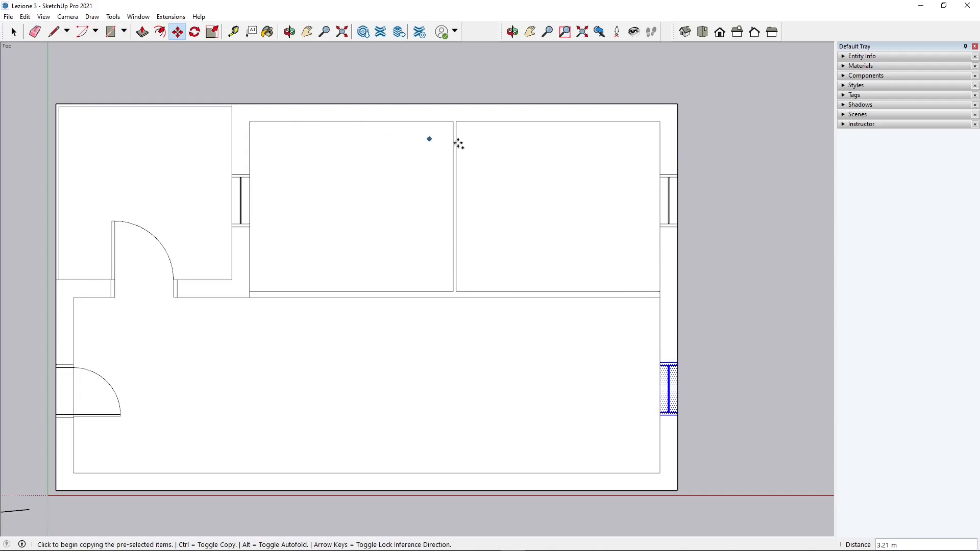
Step: Place another copy of the window in the empty area outside the right wall, about 1.97 m away
scroll(224, 191, "down", 2)
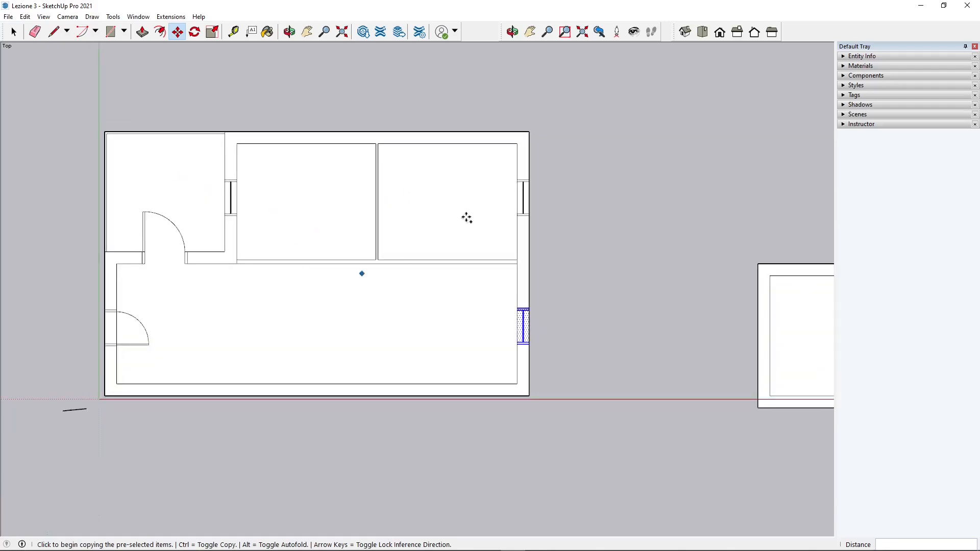
left_click(556, 165)
left_click(615, 112)
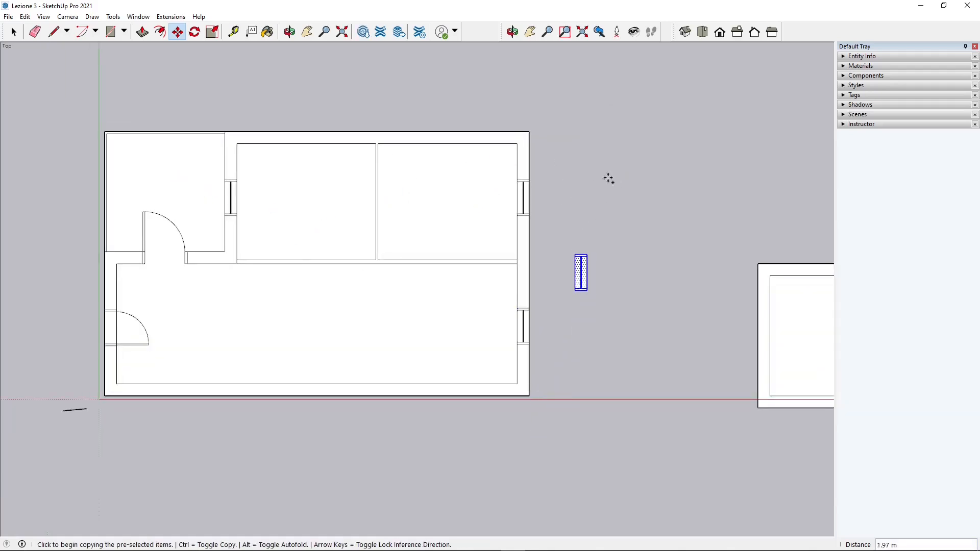
Step: Rotate the loose window copy 90 degrees about its upper-left corner so it lies horizontally
scroll(592, 264, "up", 2)
scroll(568, 259, "up", 2)
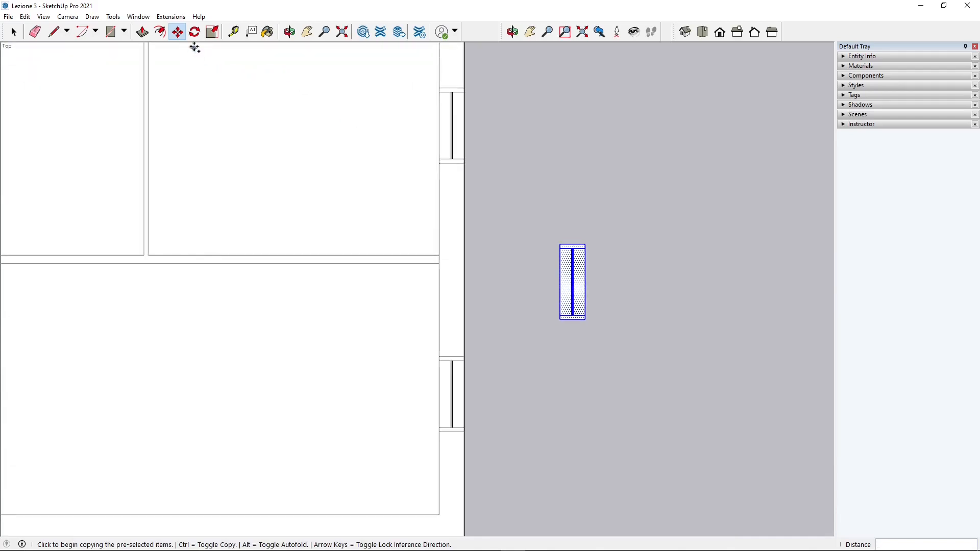
left_click(194, 31)
left_click(561, 245)
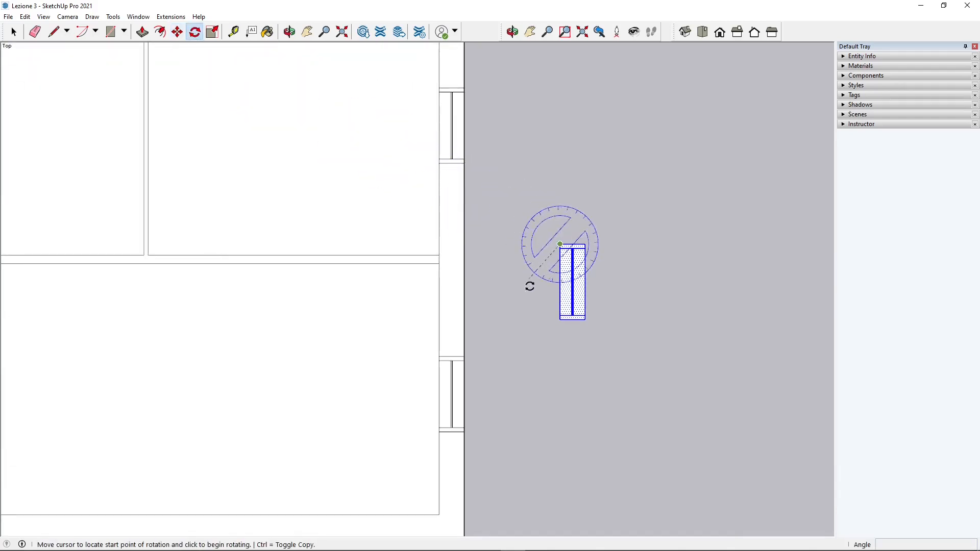
left_click(562, 149)
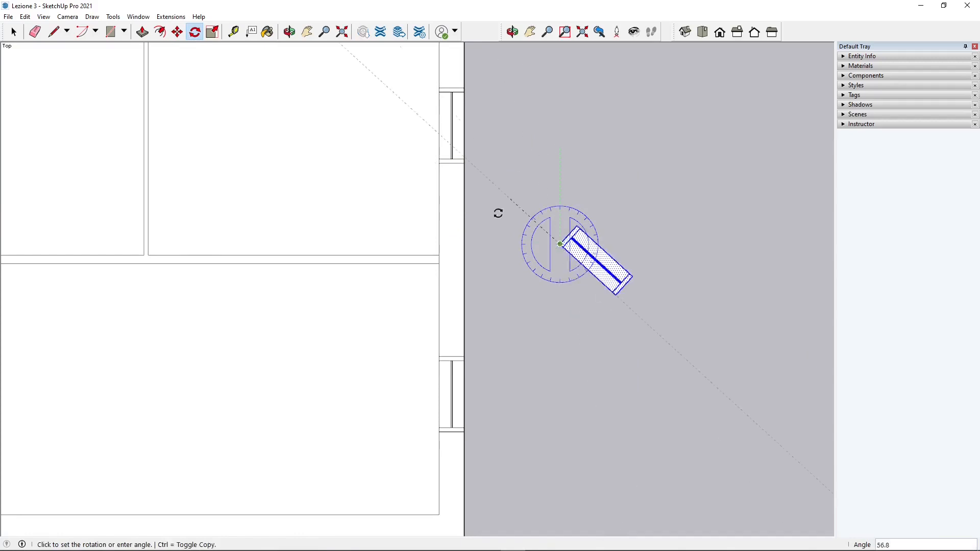
left_click(495, 247)
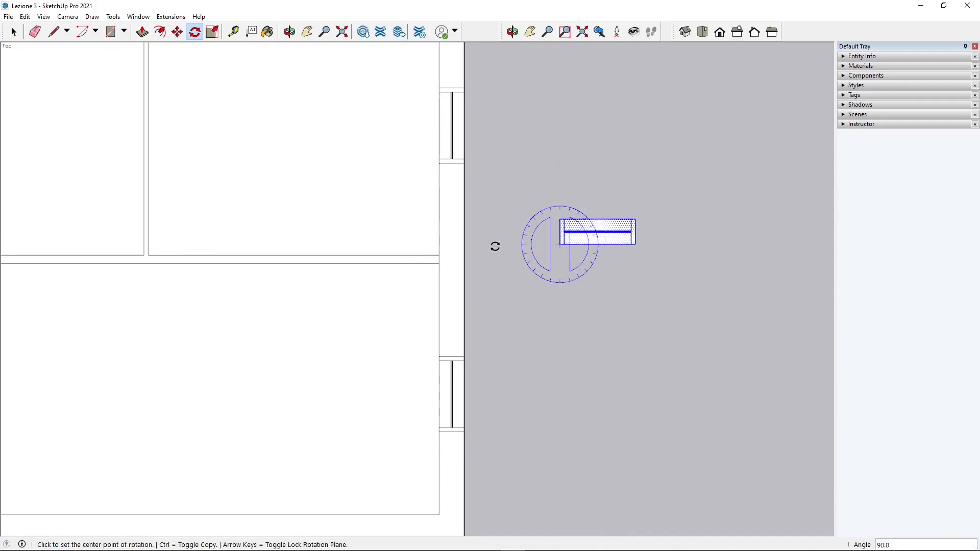
Step: Scale the horizontal window's length by about 1.83 along the red axis
left_click(178, 32)
left_click(212, 32)
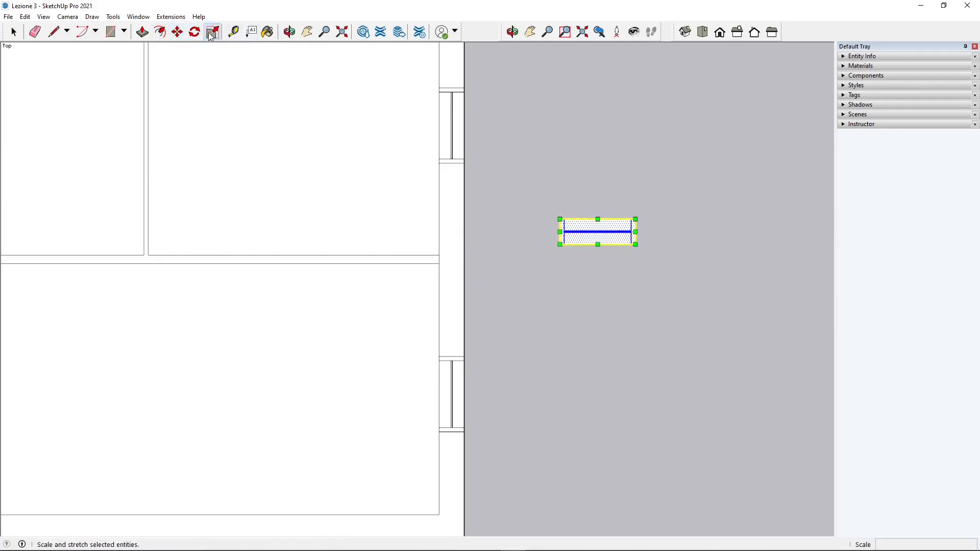
left_click(636, 232)
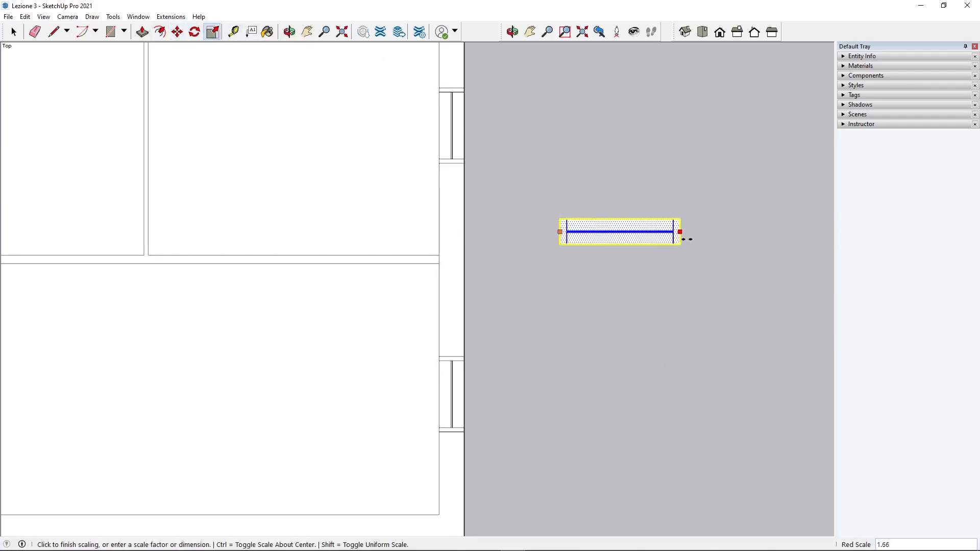
left_click(699, 235)
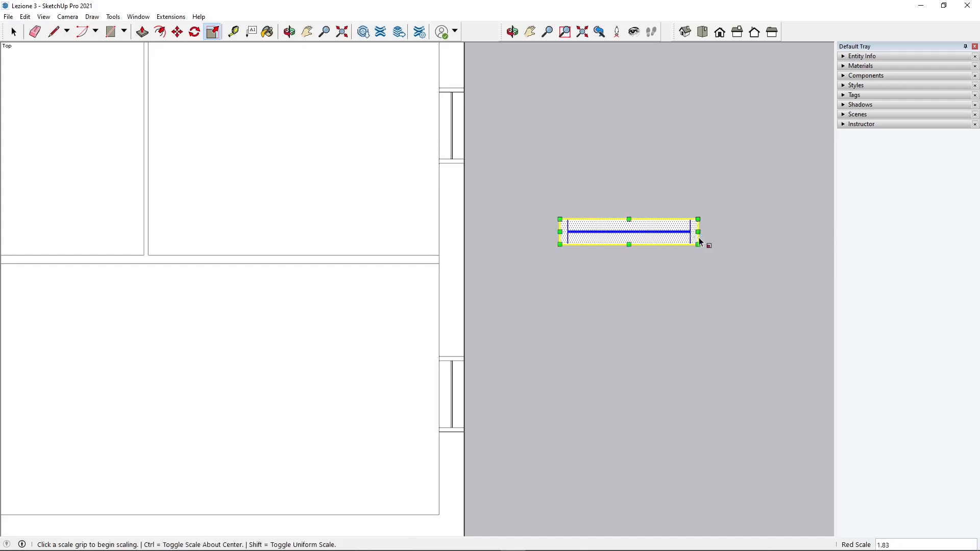
Step: Move the widened window by its upper-left corner into the top wall of the upper-right room
left_click(177, 33)
left_click(560, 219)
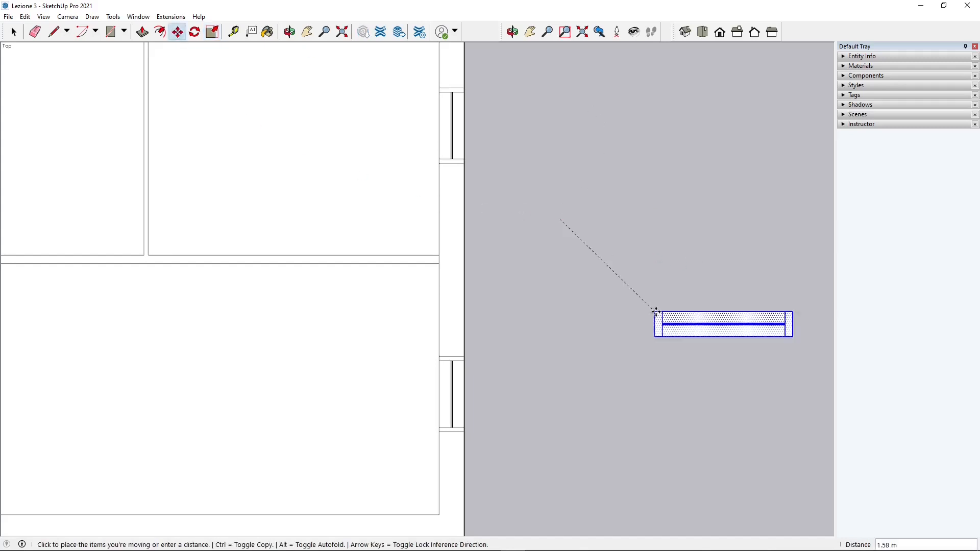
scroll(561, 329, "down", 3)
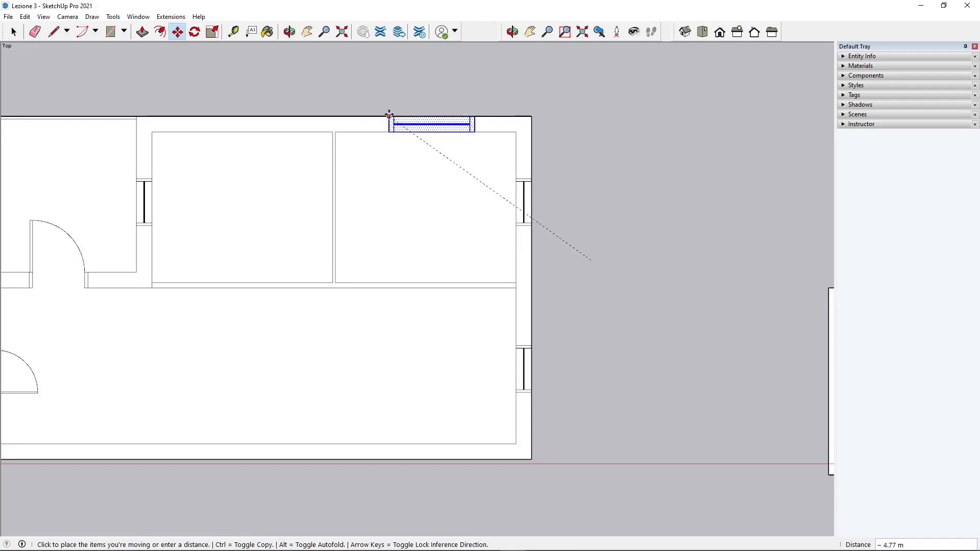
left_click(389, 117)
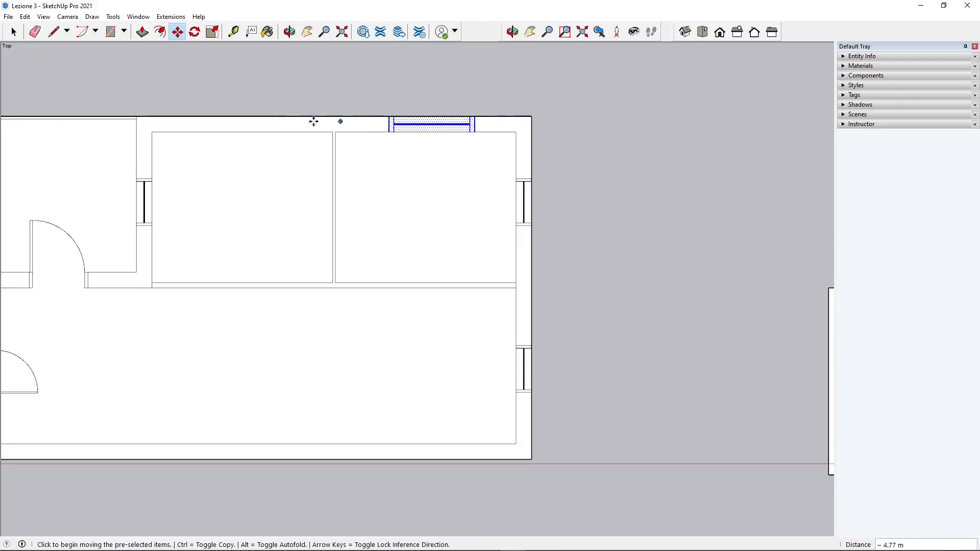
Step: Copy the wide window about 3.61 m left along the top wall, into the neighbouring room, and deselect it
left_click(389, 118)
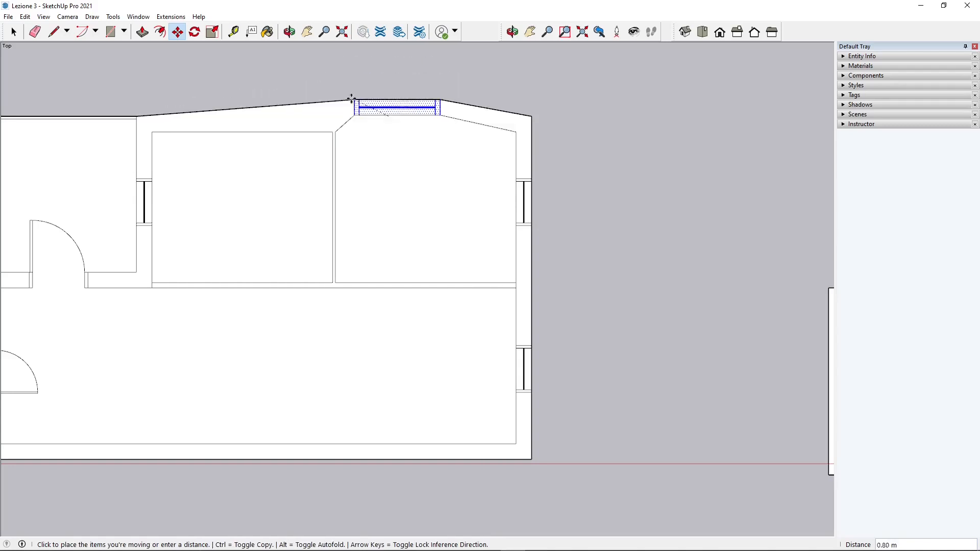
key("ctrl")
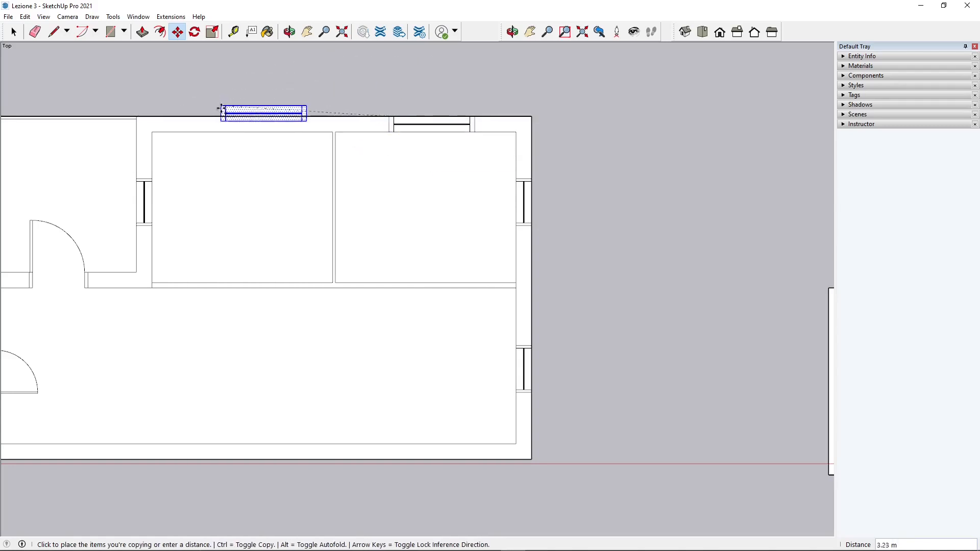
left_click(203, 117)
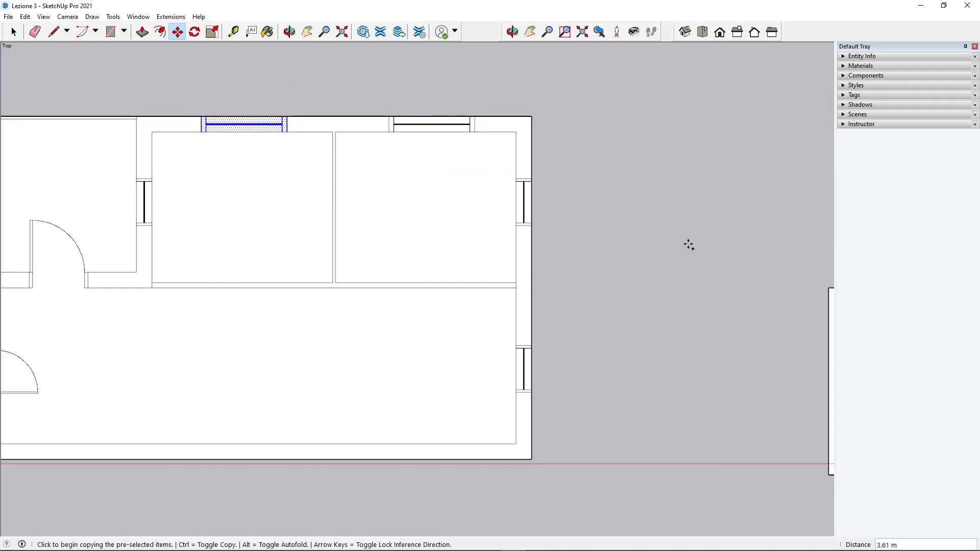
scroll(719, 245, "down", 2)
scroll(261, 312, "up", 1)
left_click(14, 32)
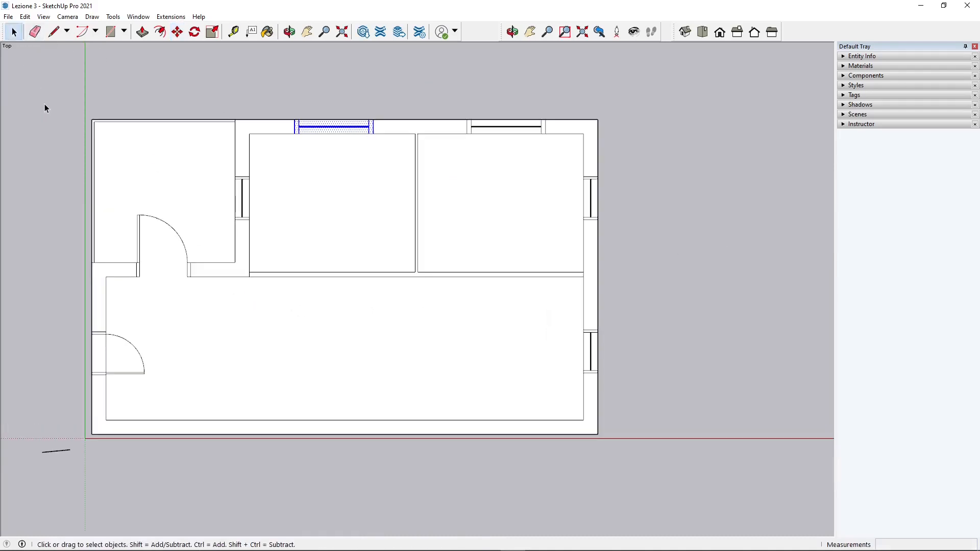
left_click(45, 107)
scroll(496, 190, "down", 1)
scroll(292, 276, "up", 1)
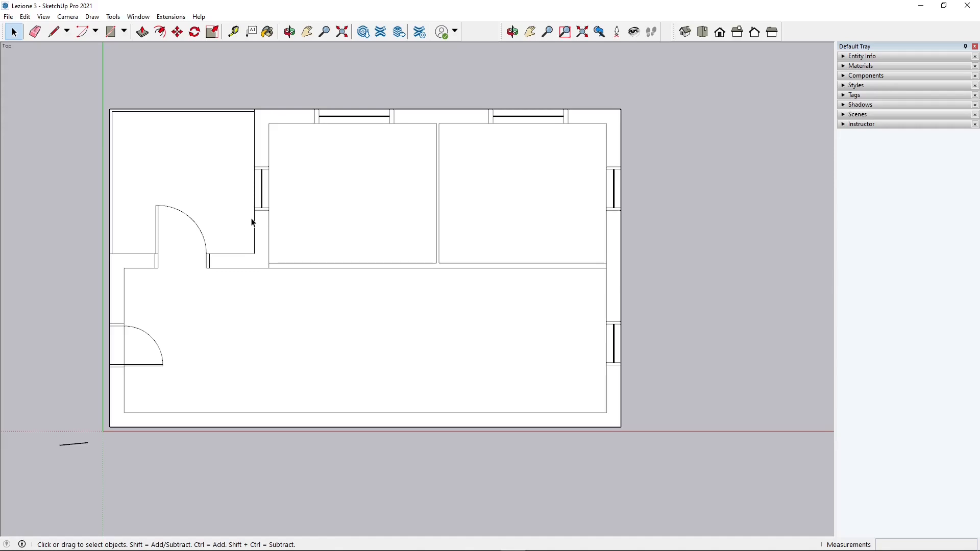
Step: Copy the upper door with its jambs along the wall line onto the horizontal partition, near the left end of the middle room
scroll(166, 280, "up", 3)
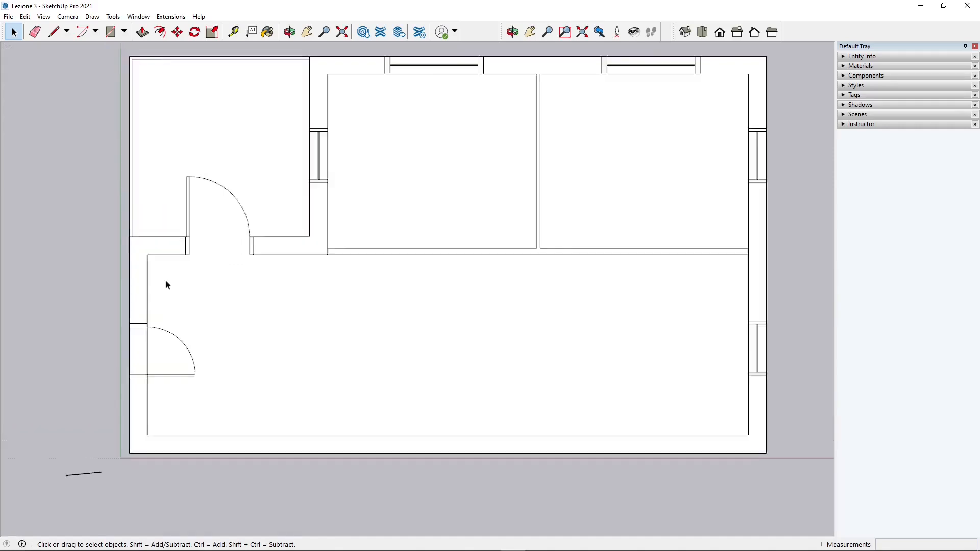
left_click_drag(171, 121, 292, 286)
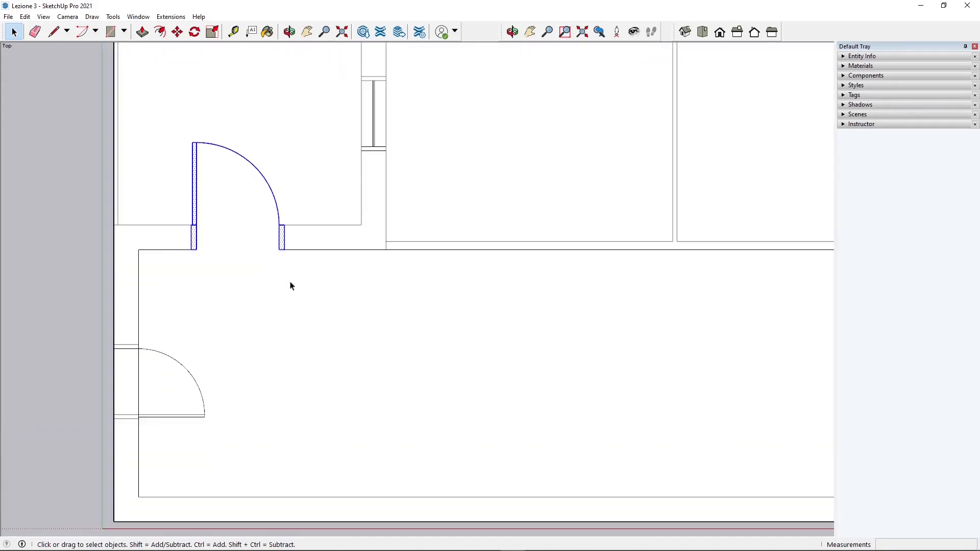
left_click(177, 31)
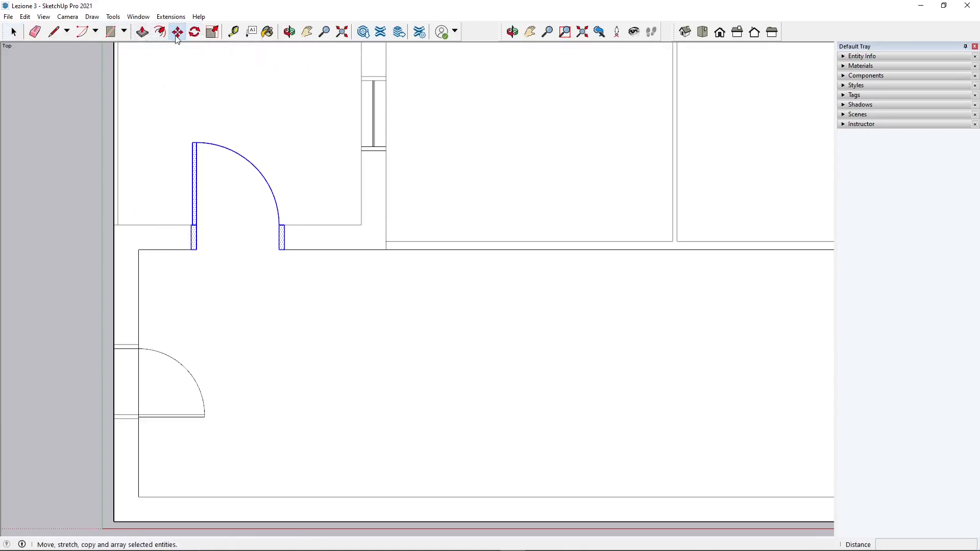
left_click(189, 248)
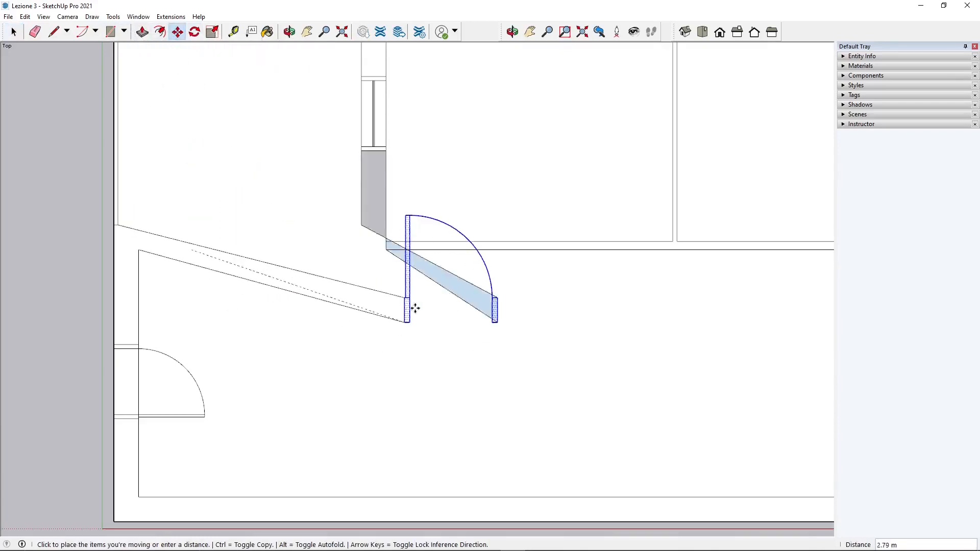
key("ctrl")
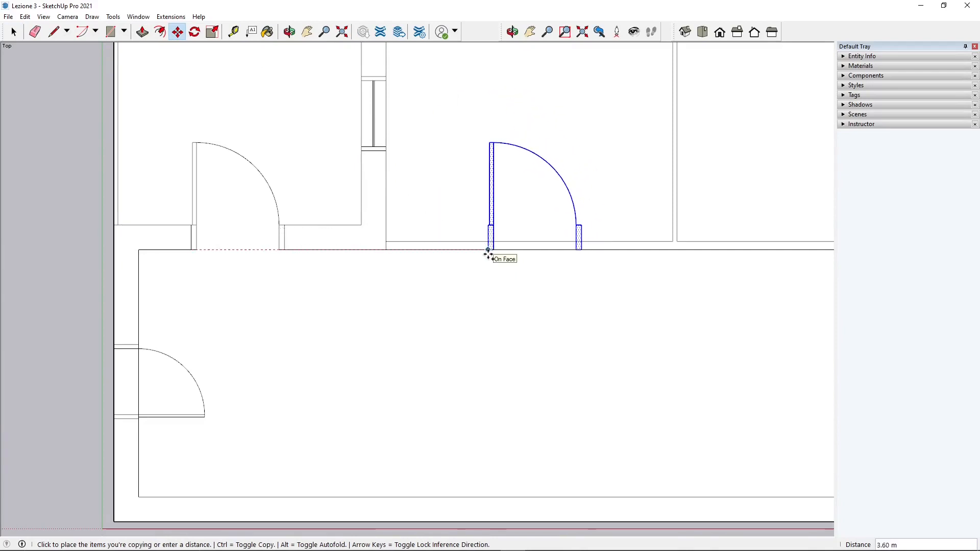
left_click(423, 251)
scroll(301, 296, "down", 2)
scroll(524, 244, "up", 1)
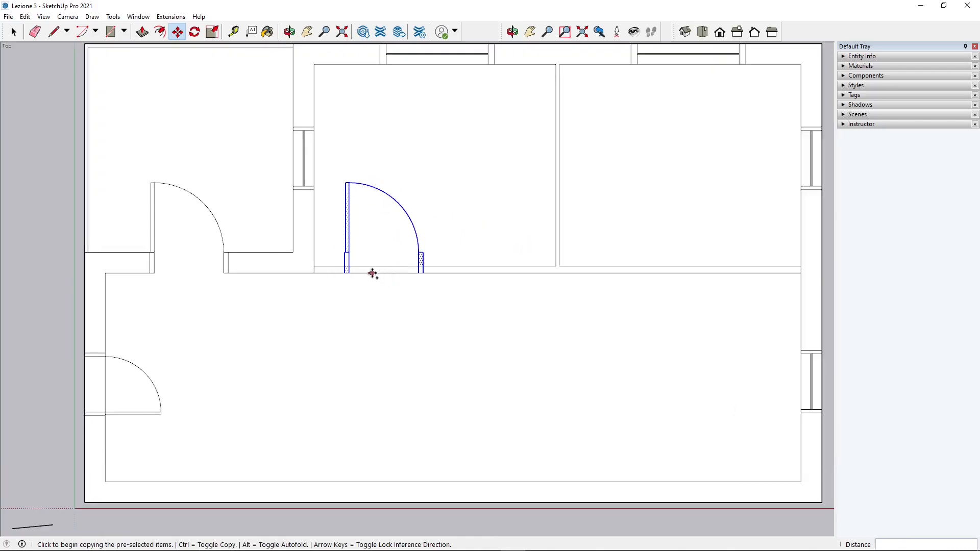
scroll(356, 257, "up", 2)
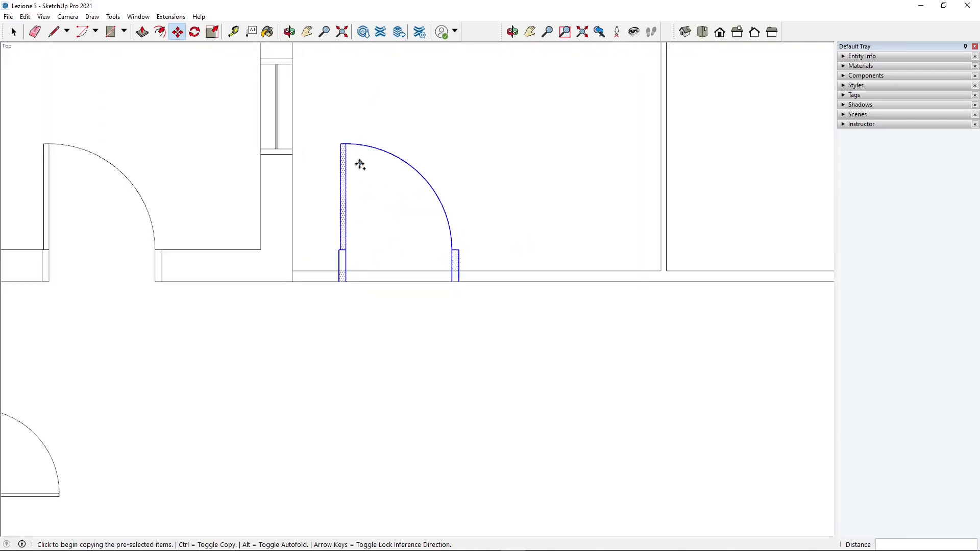
left_click(213, 31)
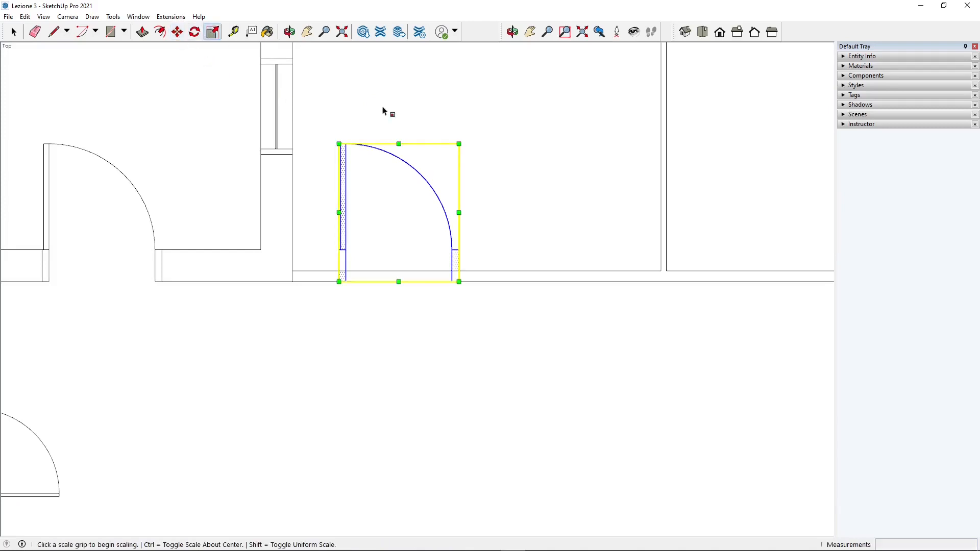
left_click(459, 144)
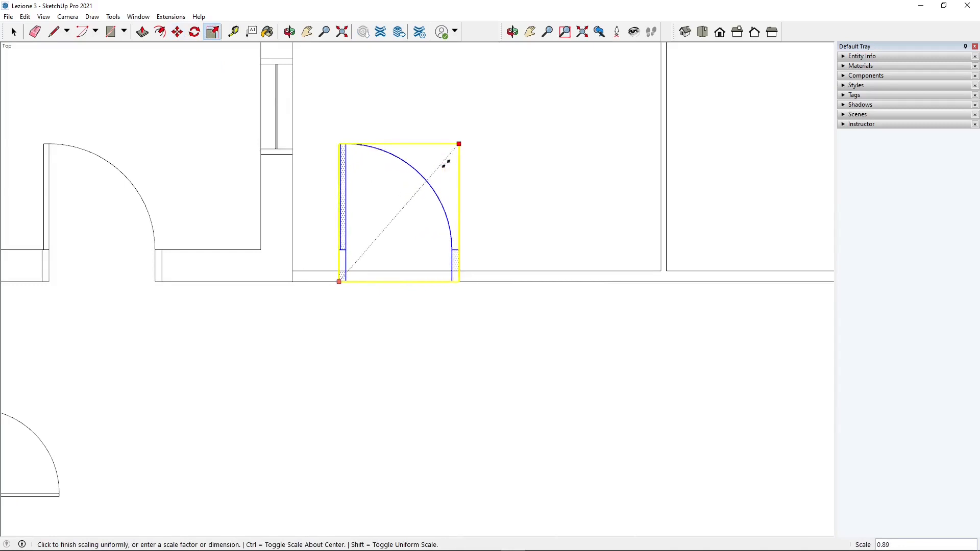
key("Escape")
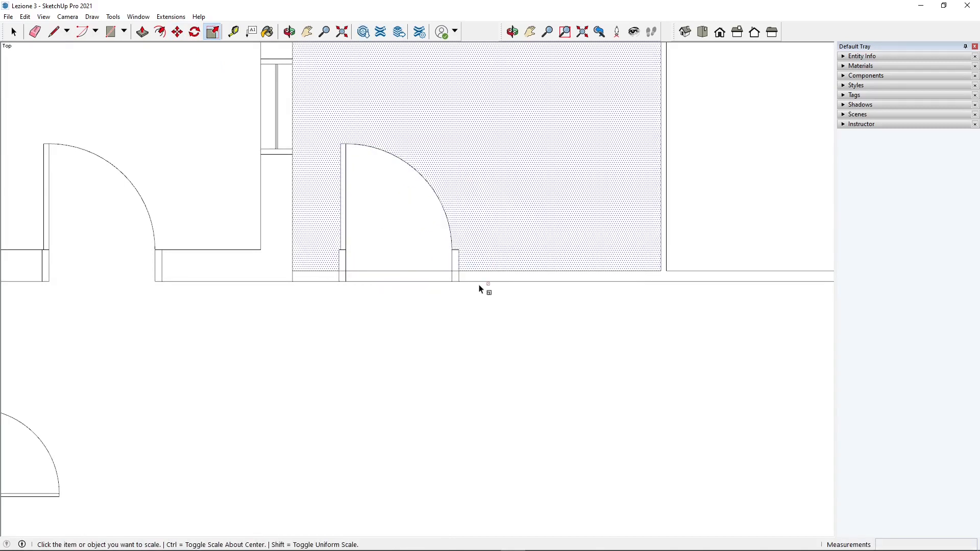
Step: Delete the parts of both copied door jambs that project above the thin horizontal partition in the middle room
left_click(14, 32)
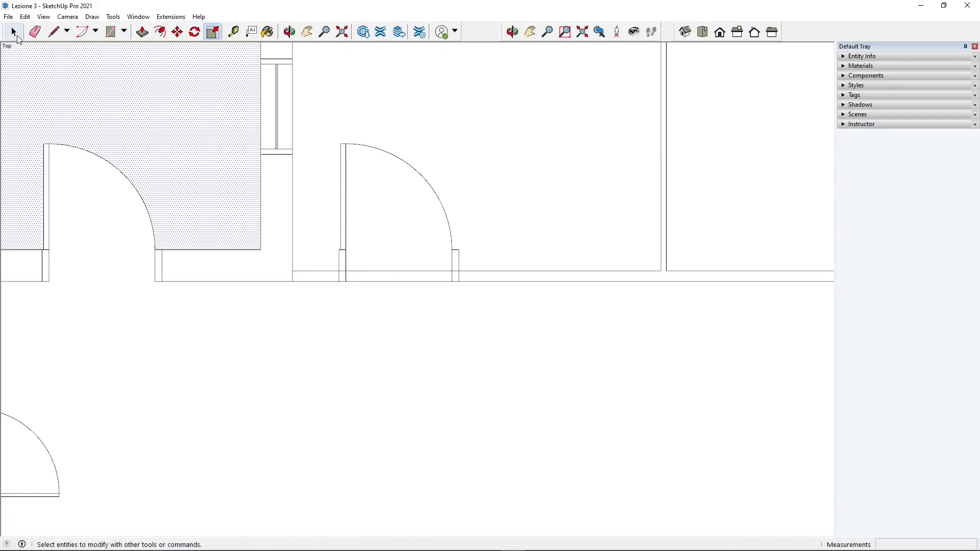
scroll(409, 305, "up", 2)
scroll(377, 287, "up", 1)
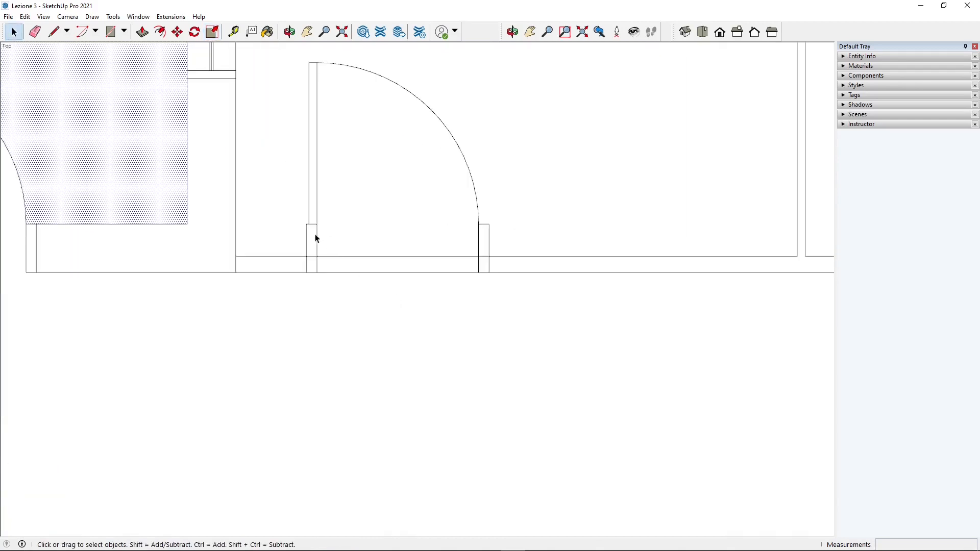
left_click(309, 244)
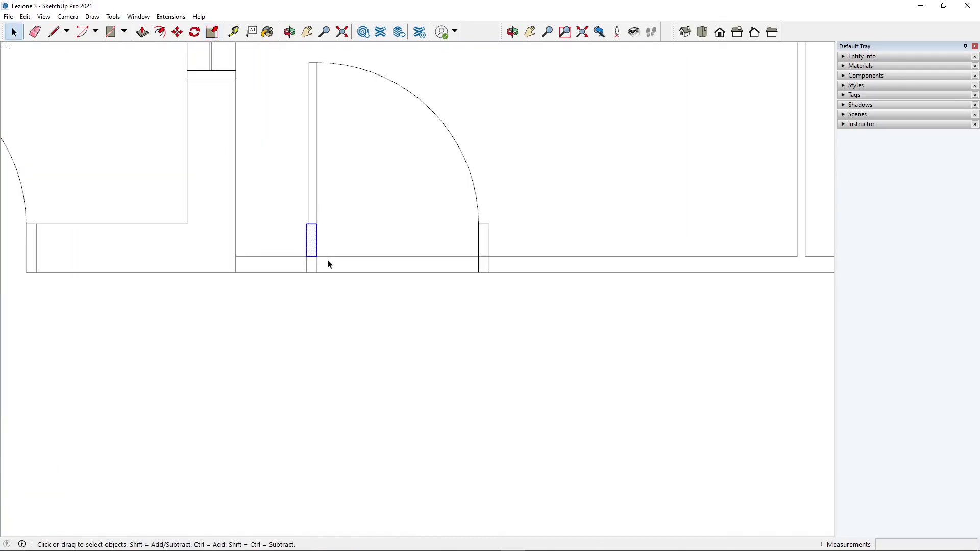
key("Delete")
left_click_drag(460, 209, 521, 264)
key("Delete")
Step: Try deleting the floor face of the large lower room and undo the deletion
scroll(499, 354, "down", 3)
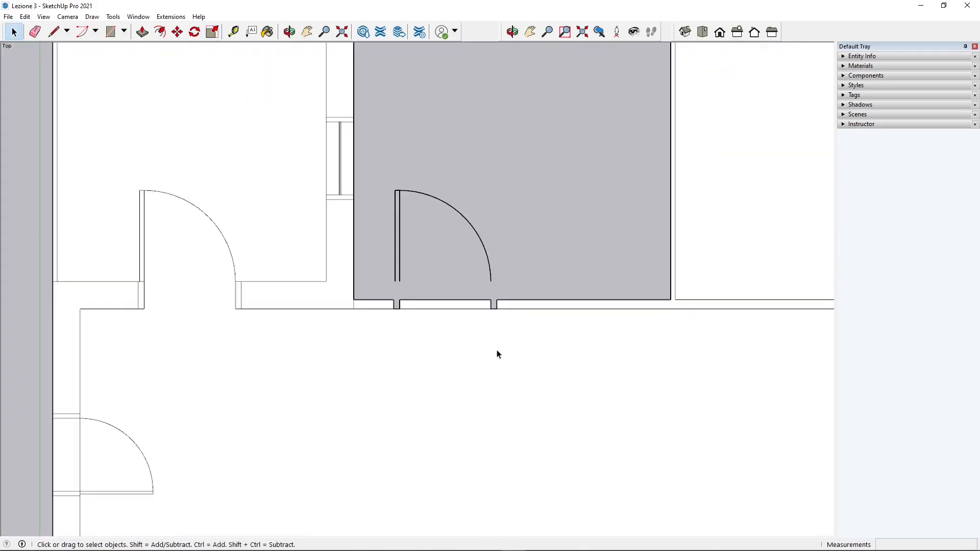
scroll(492, 274, "down", 1)
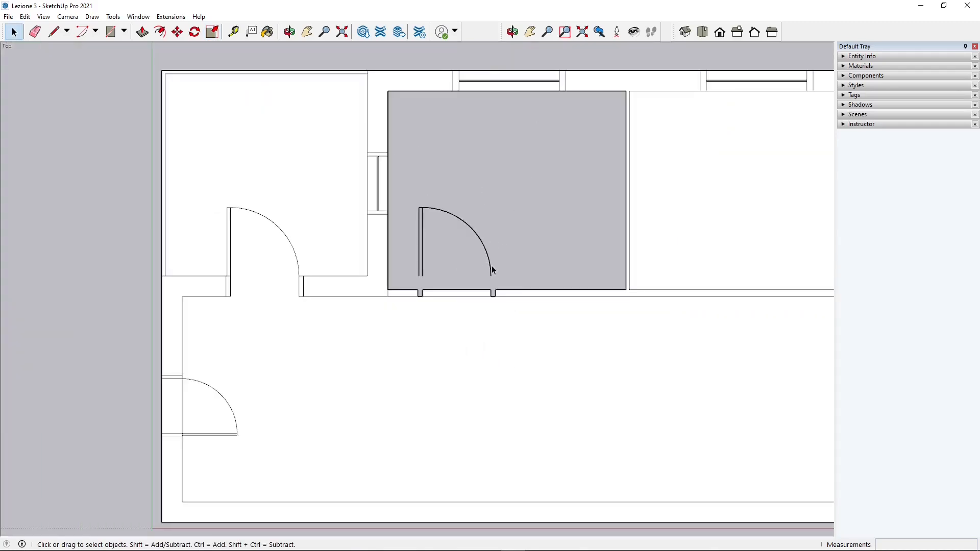
left_click(482, 356)
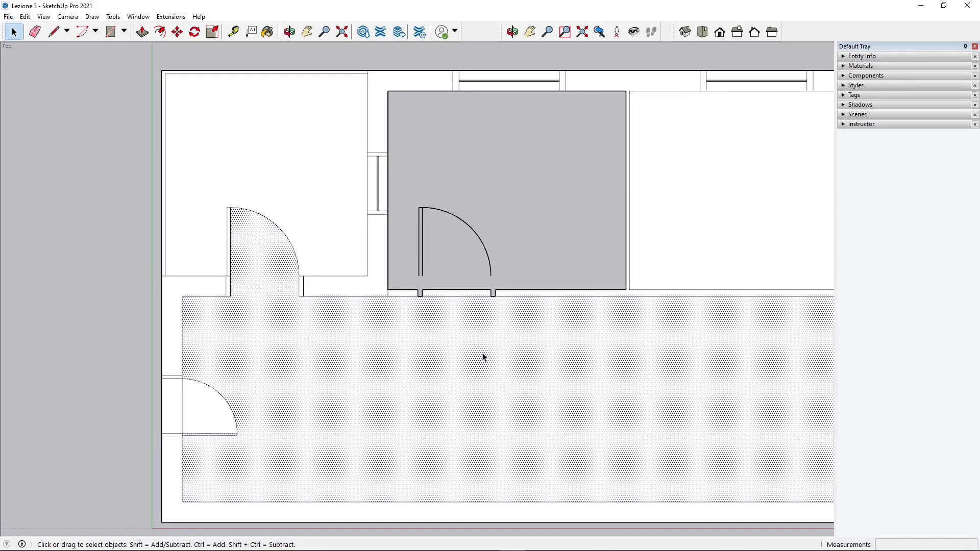
key("Delete")
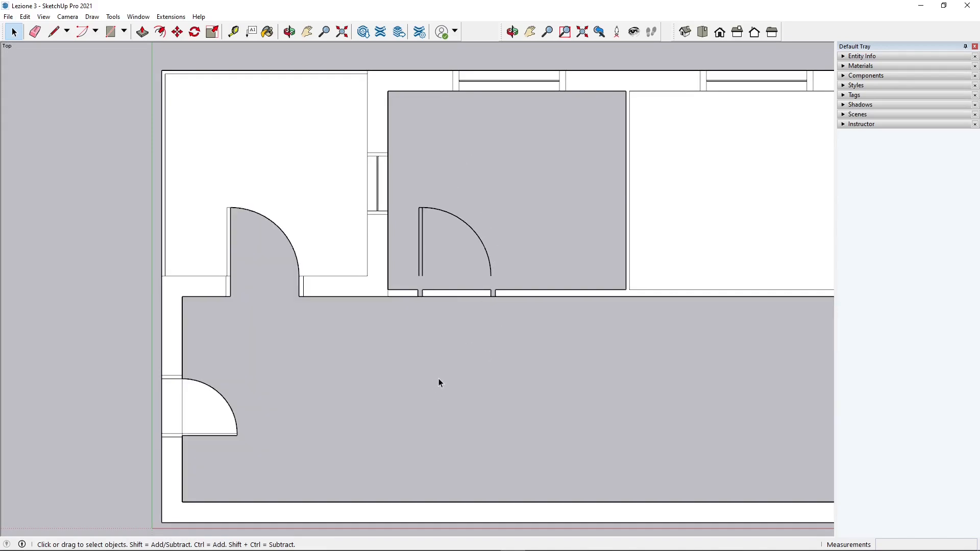
key("ctrl+z")
Step: Move the middle room's door leaf and swing arc 0.20 m down along the green axis onto the partition's upper edge
scroll(468, 293, "up", 3)
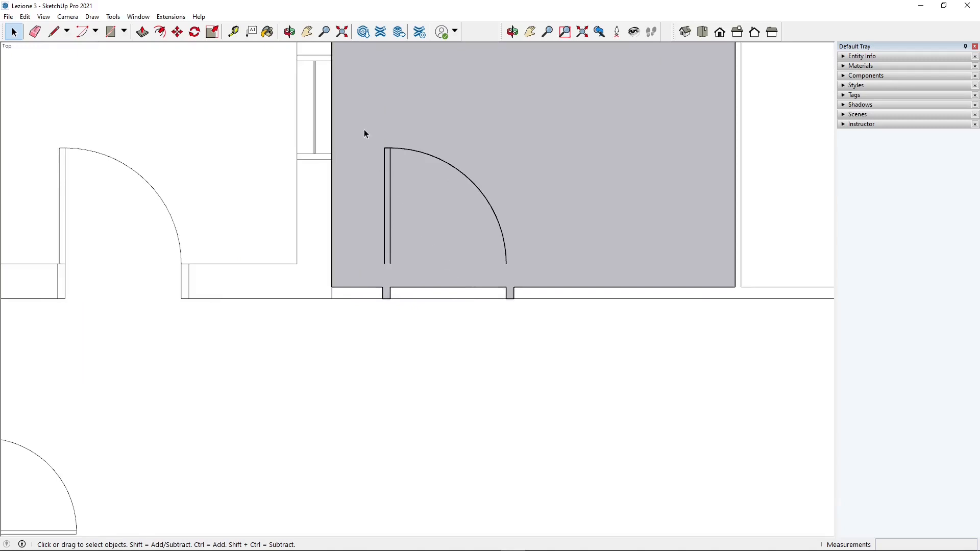
left_click_drag(364, 134, 514, 282)
scroll(434, 273, "up", 3)
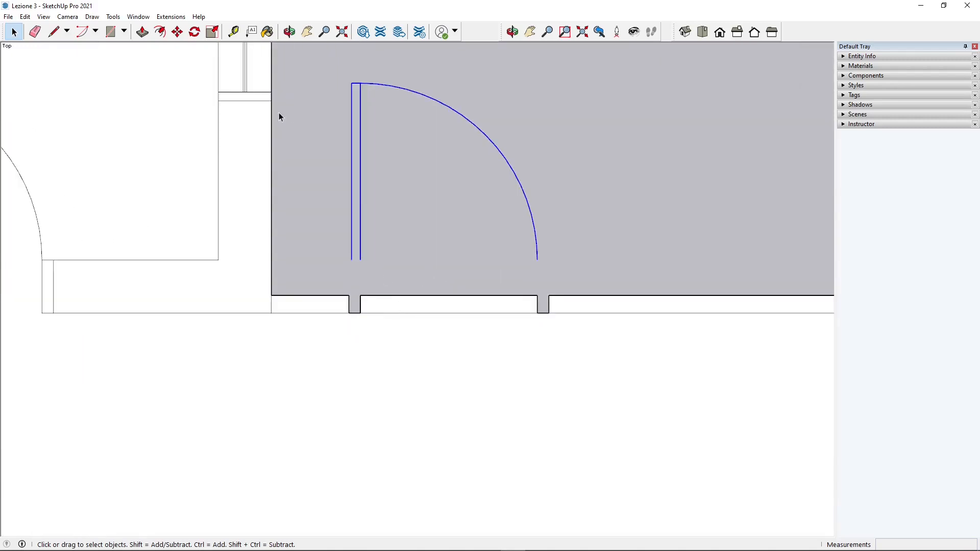
left_click(177, 32)
scroll(360, 261, "up", 2)
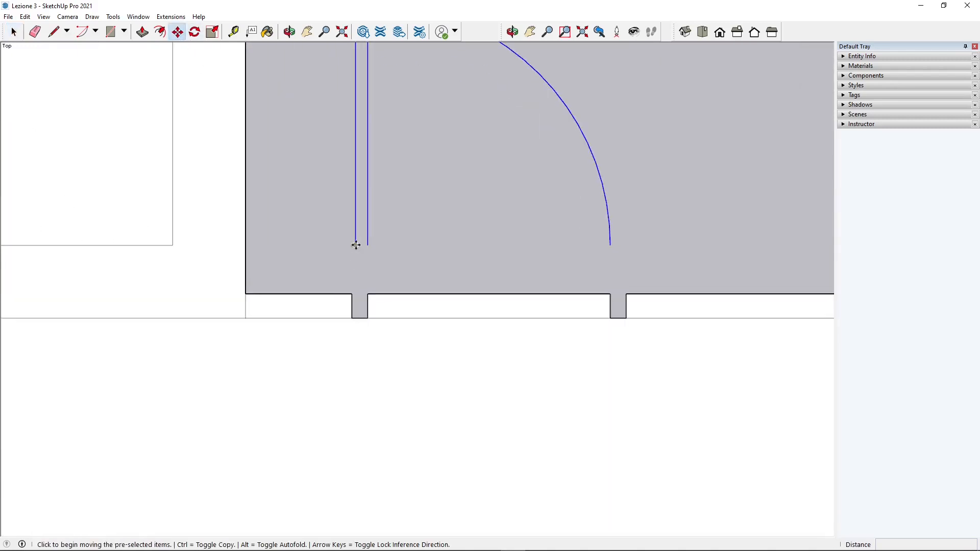
left_click(355, 245)
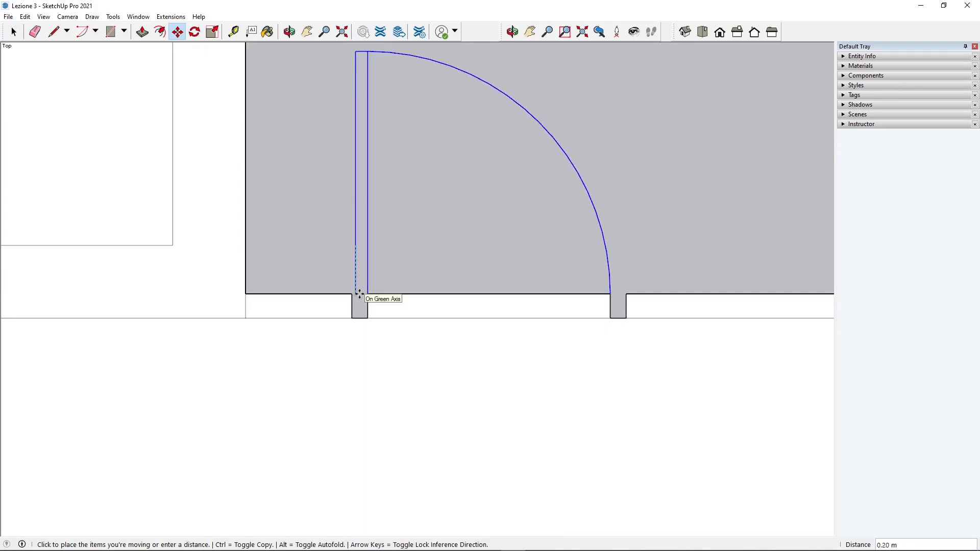
left_click(359, 295)
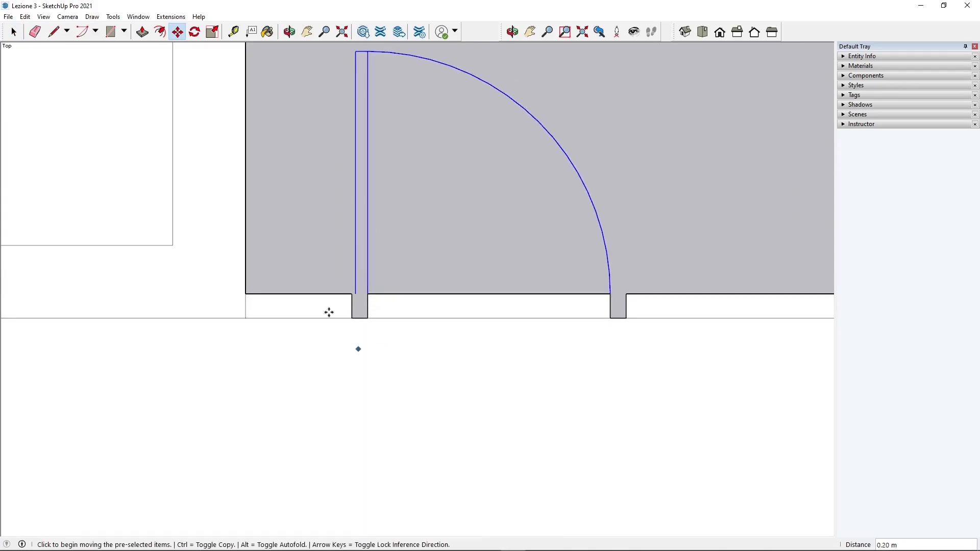
Step: Draw short lines about 0.07 m long across the tops of both door jambs to close them at the partition edge
left_click(53, 33)
scroll(402, 322, "up", 3)
left_click(330, 271)
left_click(352, 274)
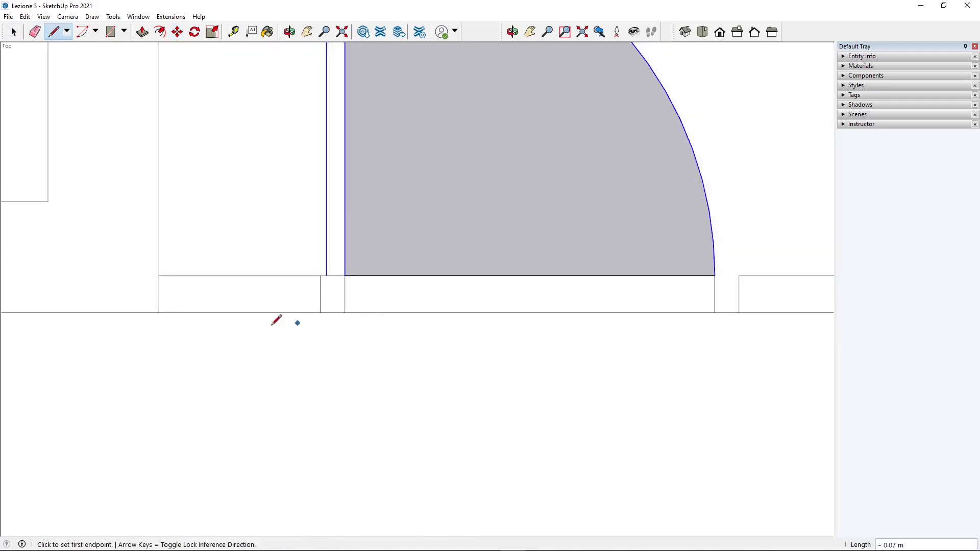
scroll(276, 322, "down", 1)
scroll(634, 278, "up", 1)
left_click(587, 284)
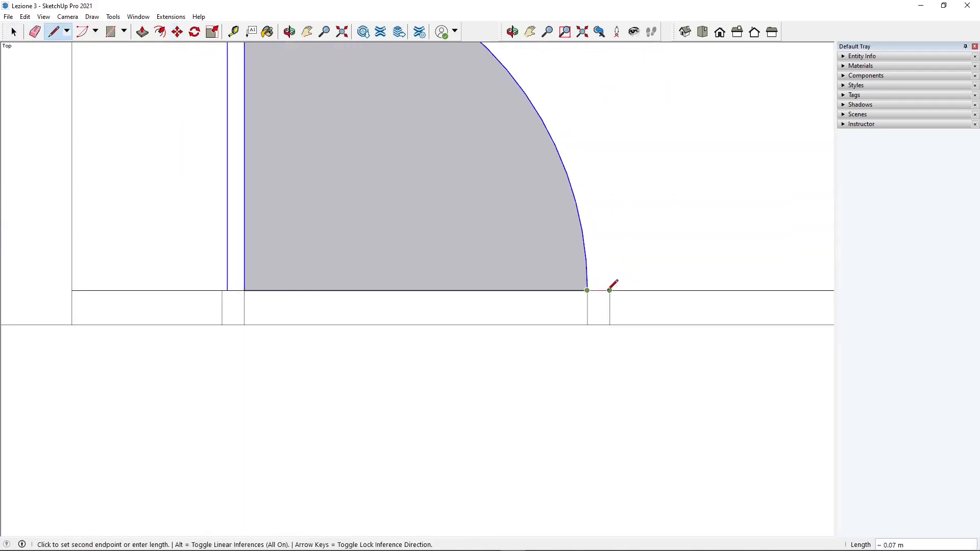
left_click(611, 288)
scroll(416, 413, "down", 1)
scroll(320, 352, "down", 1)
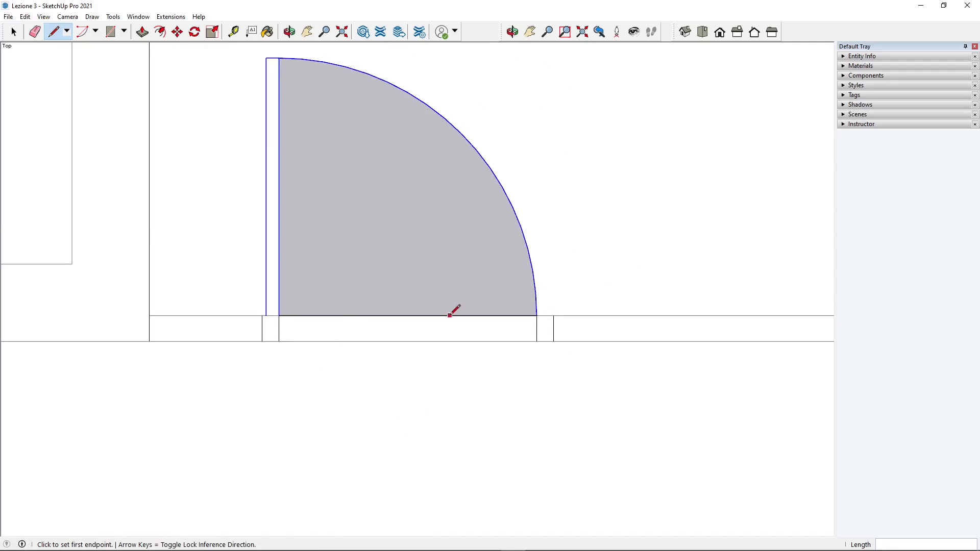
Step: Delete the line across the middle room's door opening and redraw it 1.00 m long between the jambs to restore the missing face
left_click(14, 32)
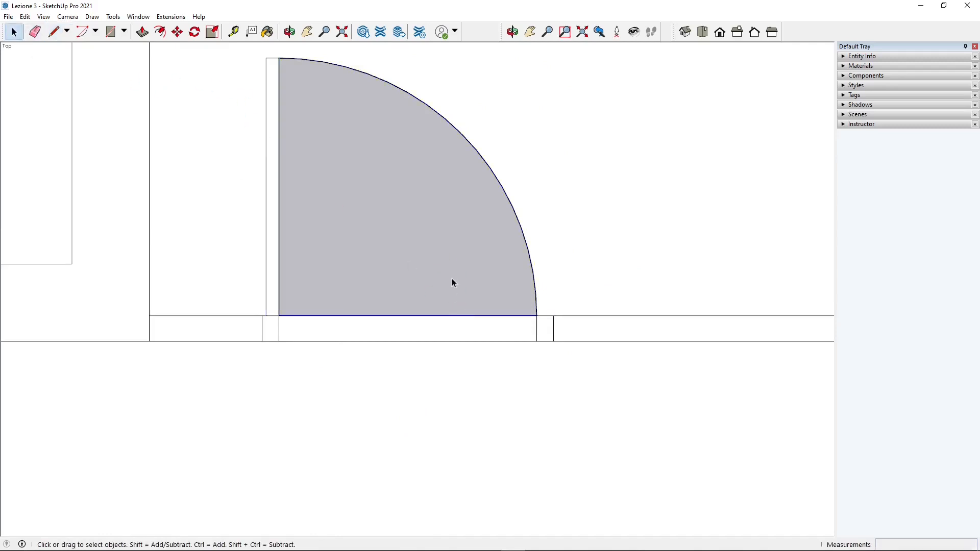
key("Delete")
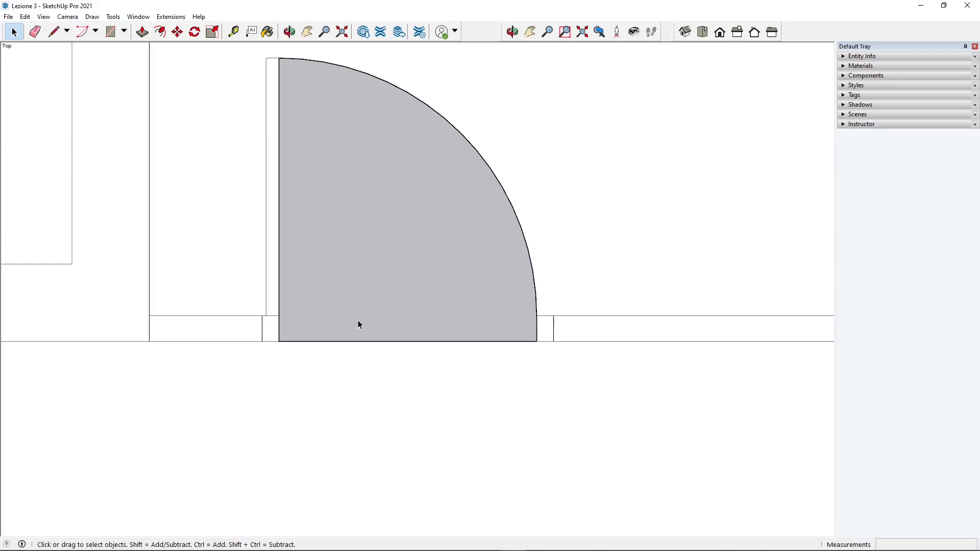
left_click(54, 31)
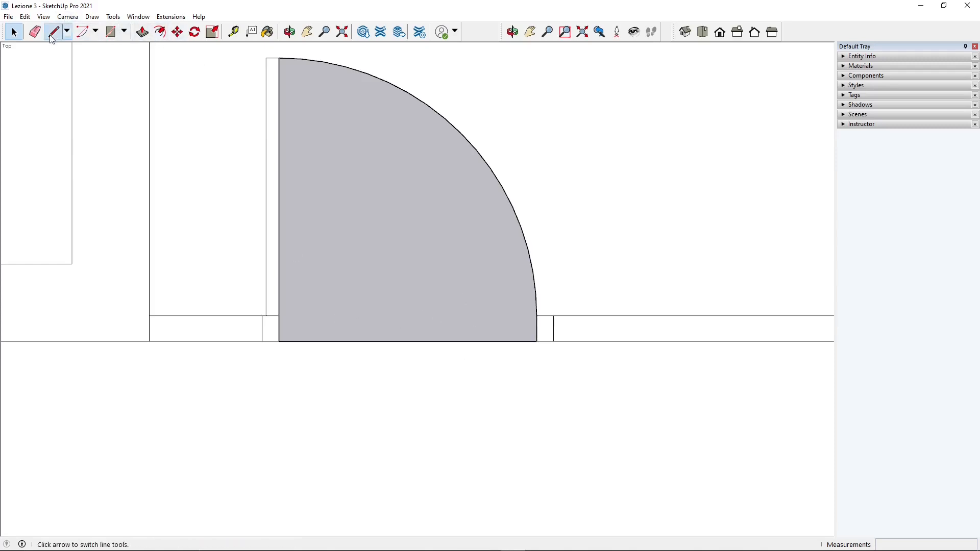
left_click(279, 316)
left_click(536, 316)
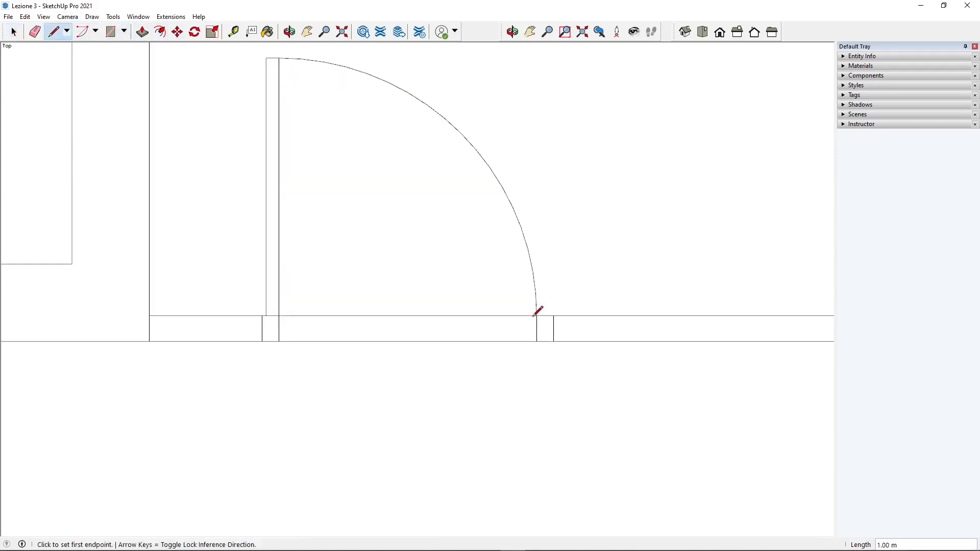
Step: Copy the middle room's complete door with jambs about 3.53 m along the horizontal partition into the upper-right room
scroll(444, 376, "down", 8)
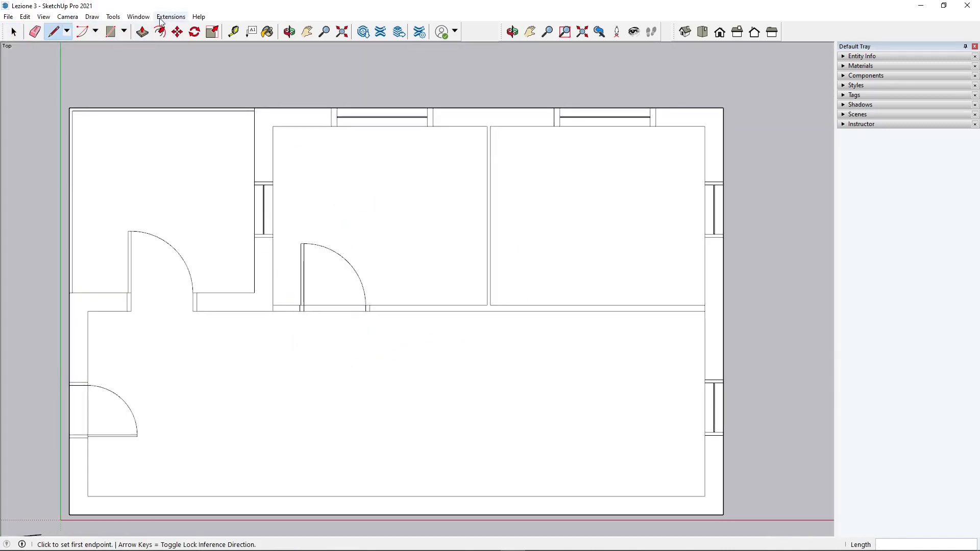
left_click(95, 32)
left_click(14, 33)
scroll(308, 248, "up", 1)
left_click_drag(281, 220, 395, 354)
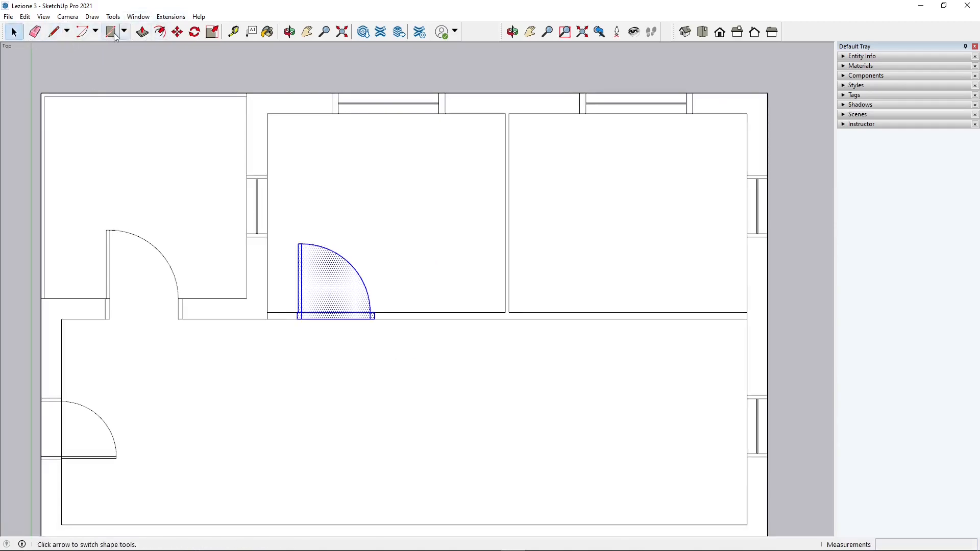
left_click(177, 32)
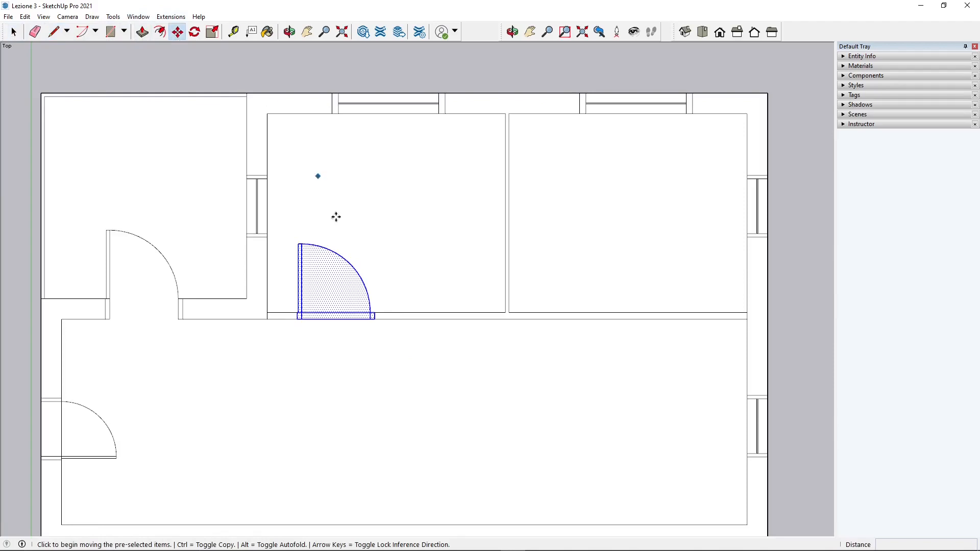
left_click(297, 318)
key("ctrl")
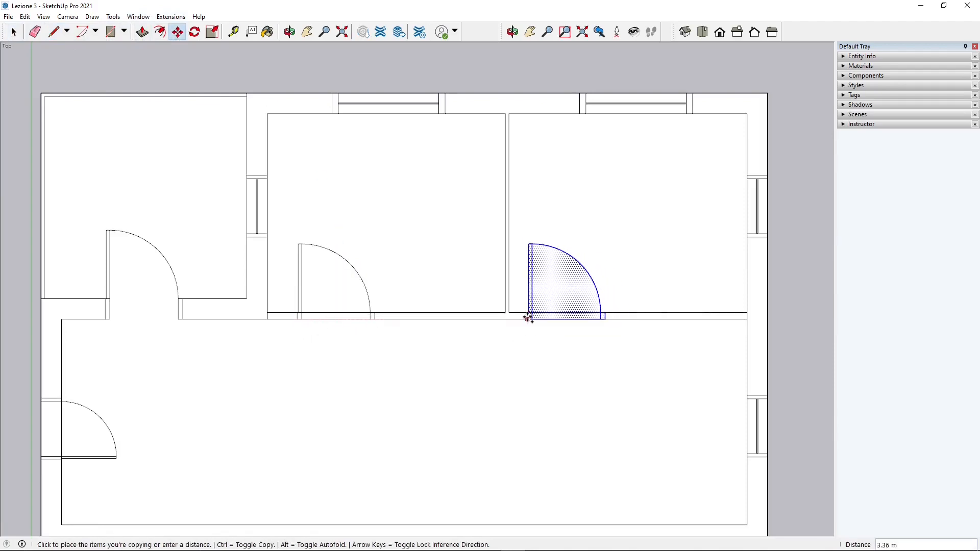
left_click(540, 319)
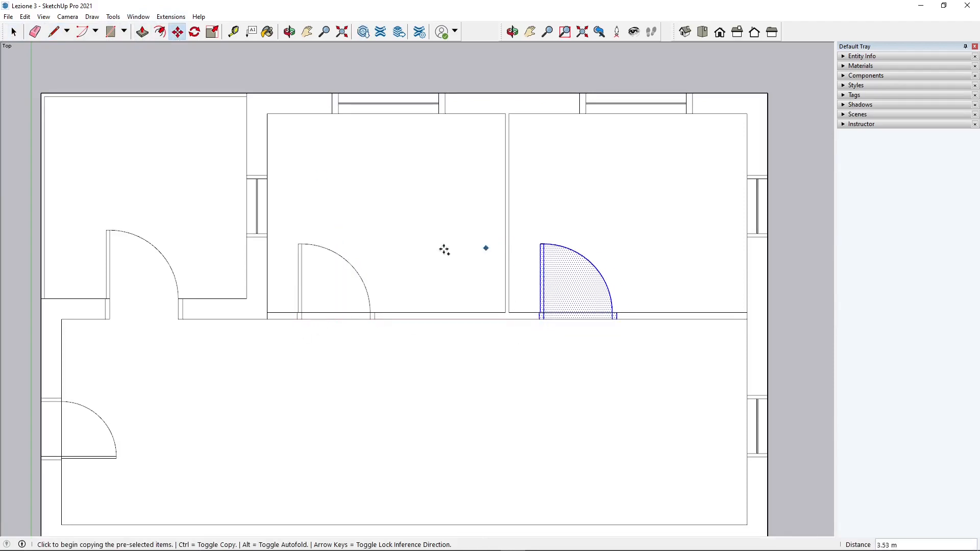
Step: Try a 0.5 m horizontal reference line from the dividing wall toward the upper-right room's door, and undo it
left_click(54, 32)
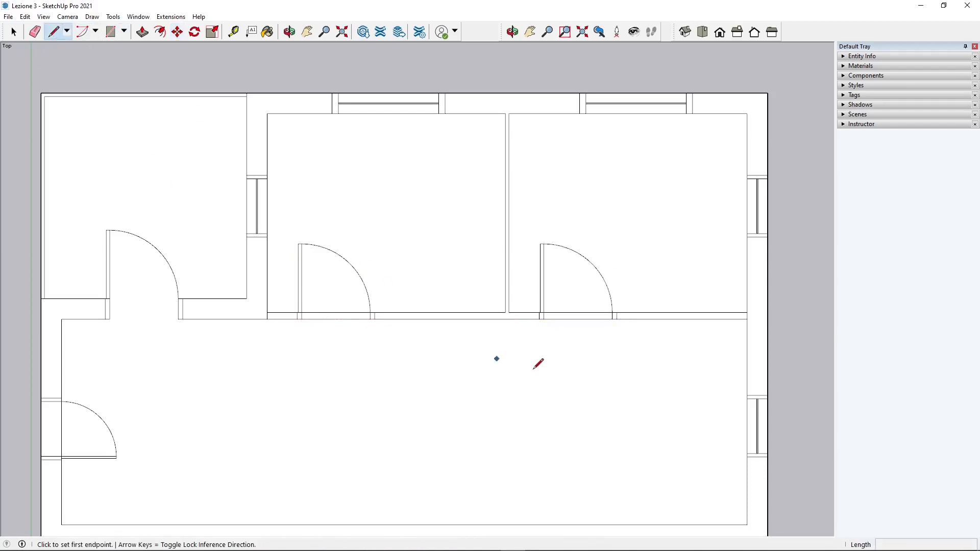
scroll(535, 361, "up", 3)
scroll(512, 205, "up", 1)
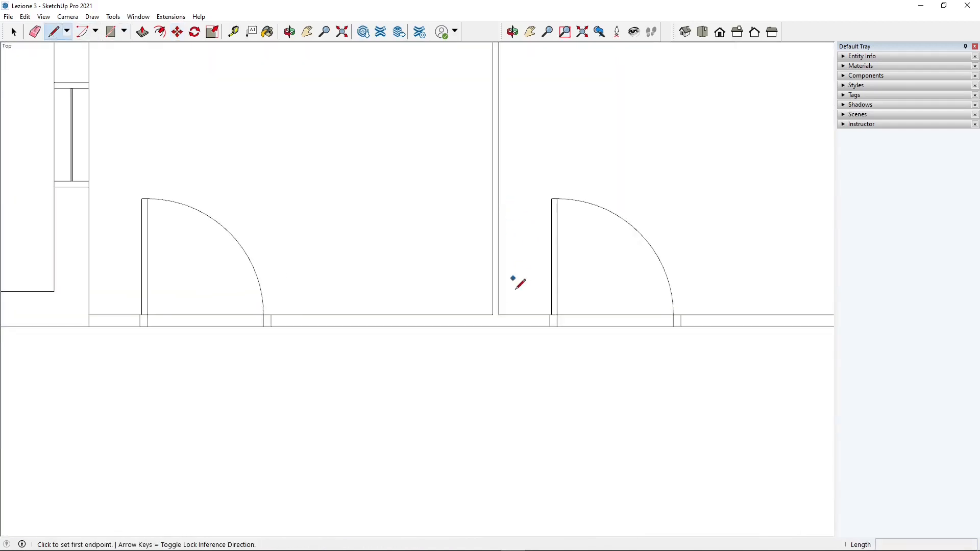
left_click(499, 269)
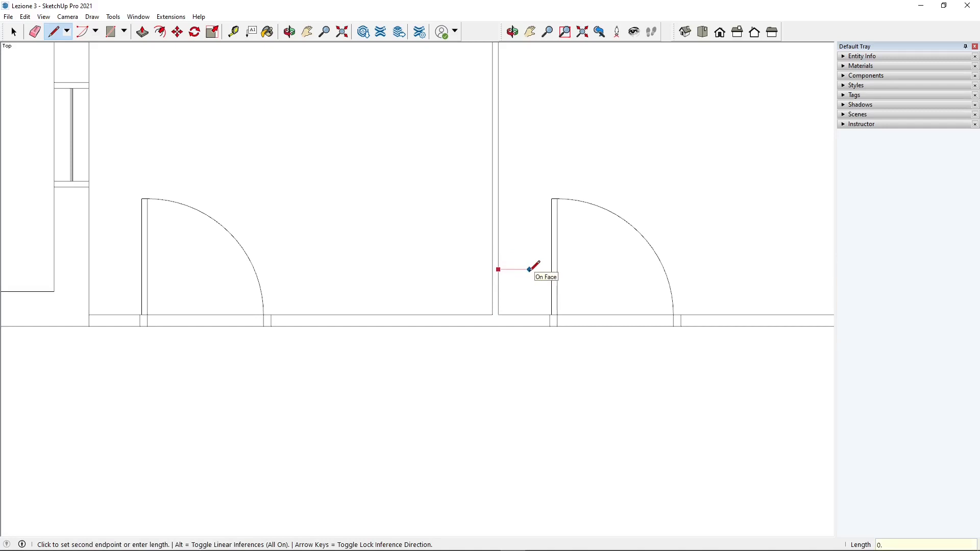
type("0.5")
key("Return")
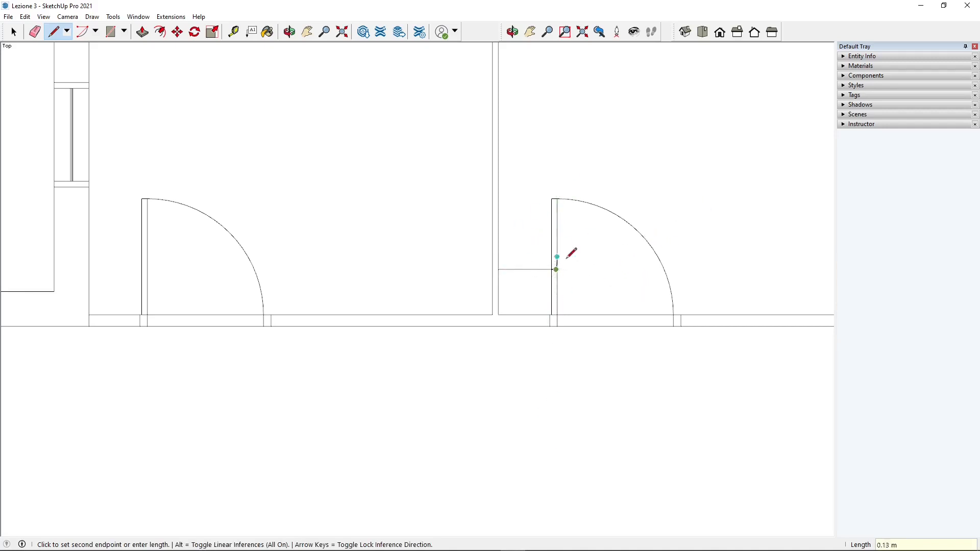
key("Escape")
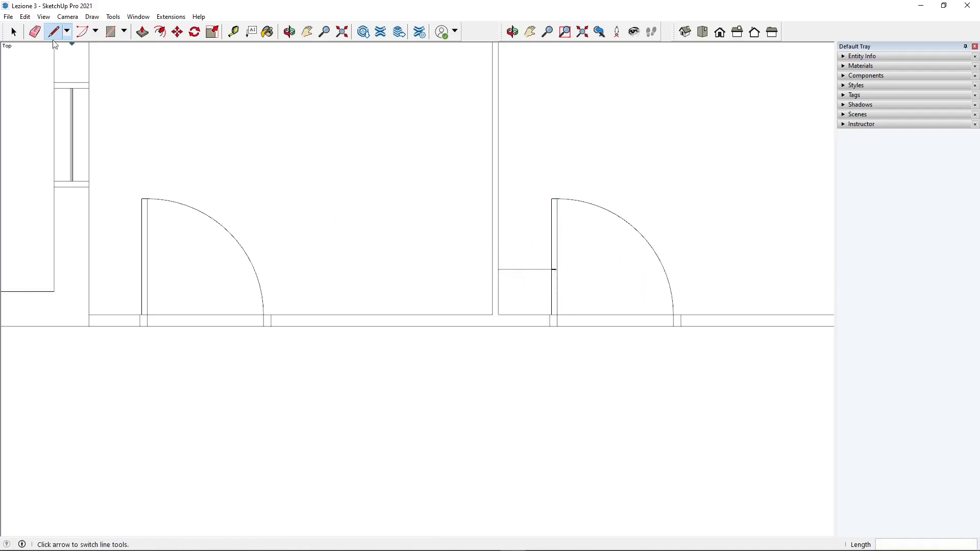
key("ctrl+z")
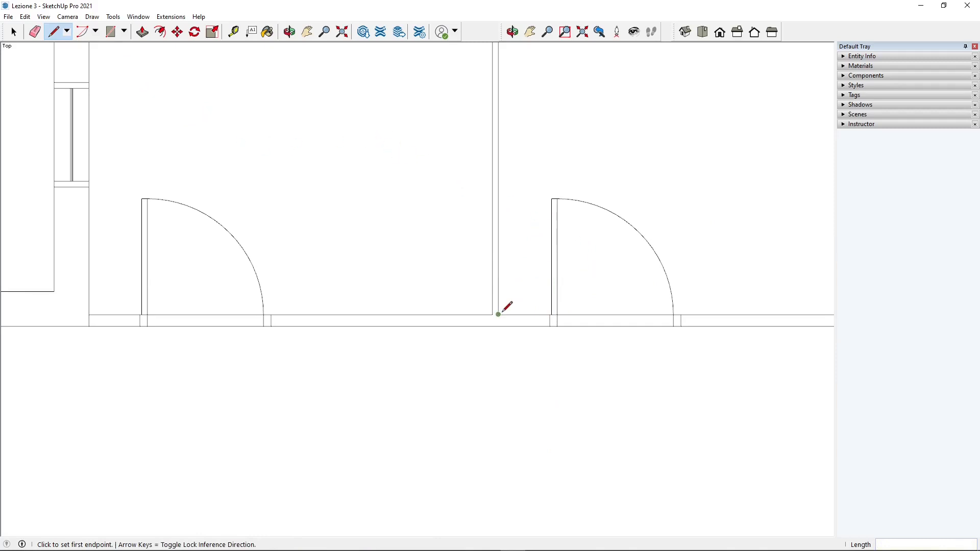
Step: Draw a 0.09 m horizontal reference line from the dividing wall toward the upper-right room's door
left_click(498, 292)
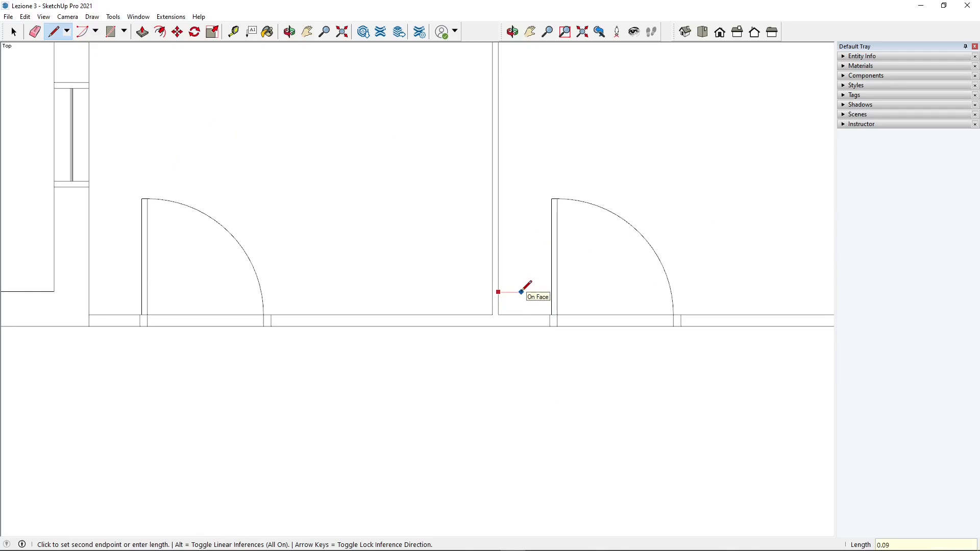
key("Return")
key("Escape")
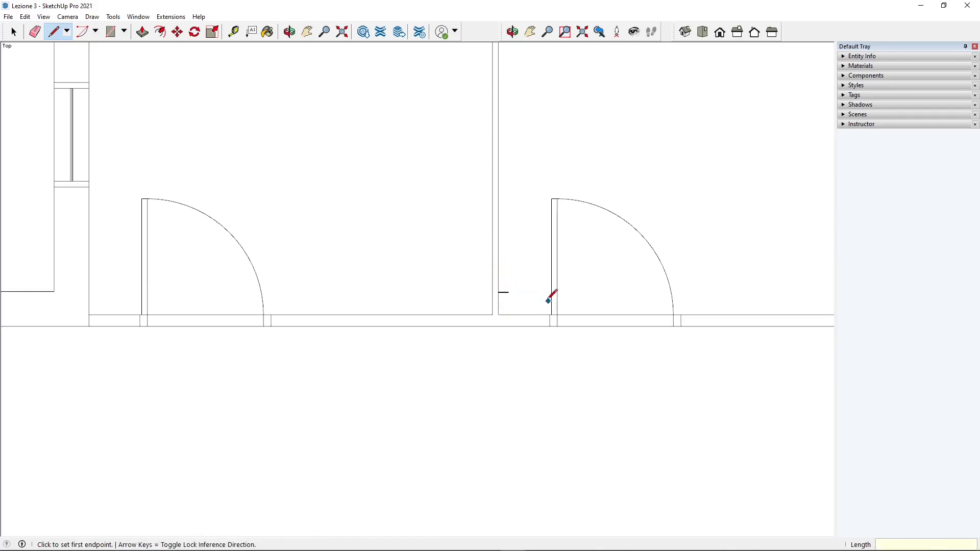
Step: Move the upper-right room's complete door with jambs so its leaf meets the free end of the 0.09 m reference line
left_click(14, 33)
left_click_drag(541, 164, 698, 379)
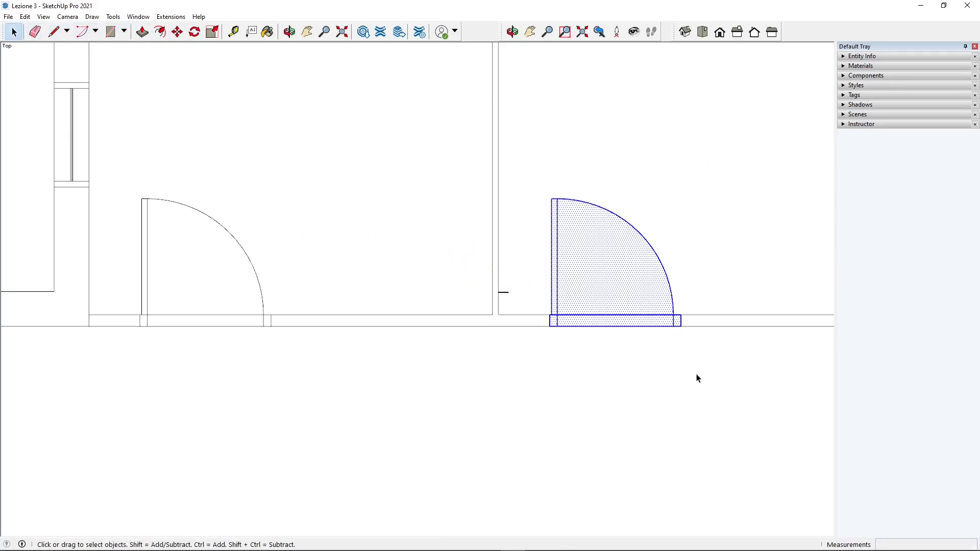
left_click(177, 32)
scroll(532, 306, "up", 6)
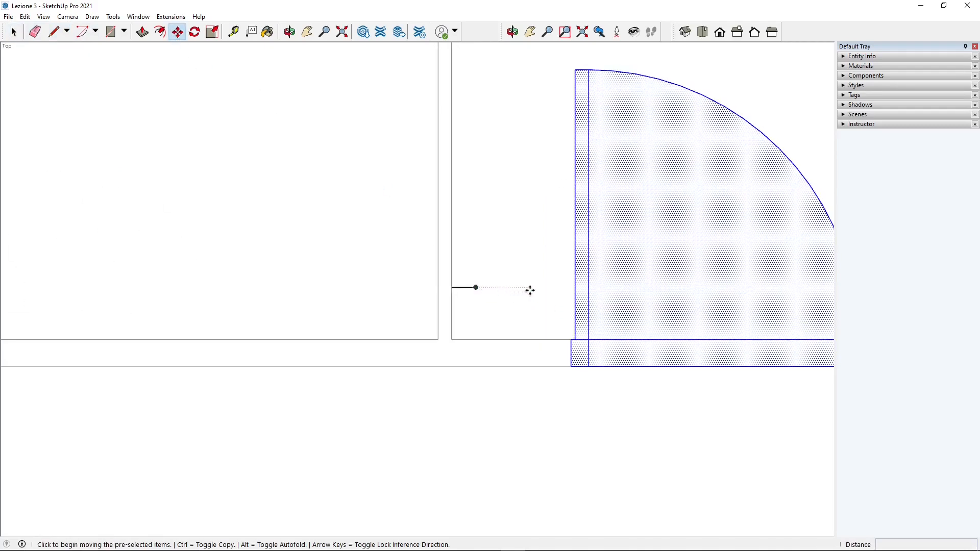
left_click(575, 286)
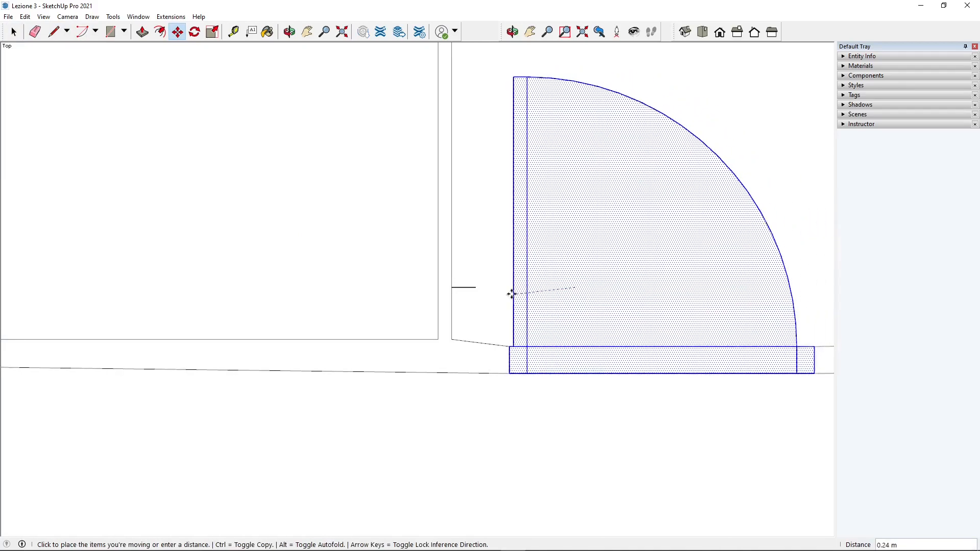
left_click(476, 289)
key("Escape")
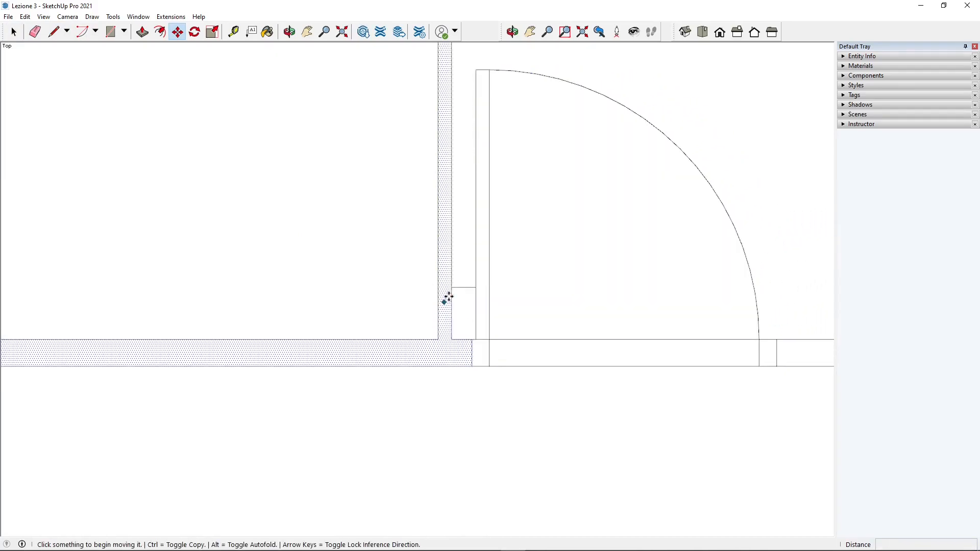
Step: Delete the short horizontal reference line between the dividing wall and the upper-right room's door
left_click(14, 32)
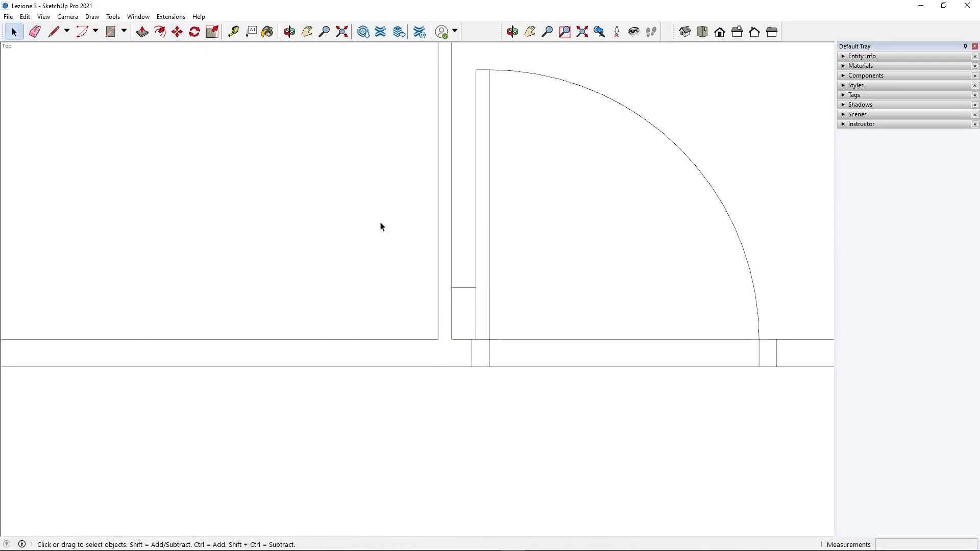
left_click(459, 286)
left_click(460, 288)
Step: Try deleting the window in the lower room's right exterior wall, and undo the deletion
scroll(460, 292, "down", 5)
scroll(586, 342, "up", 2)
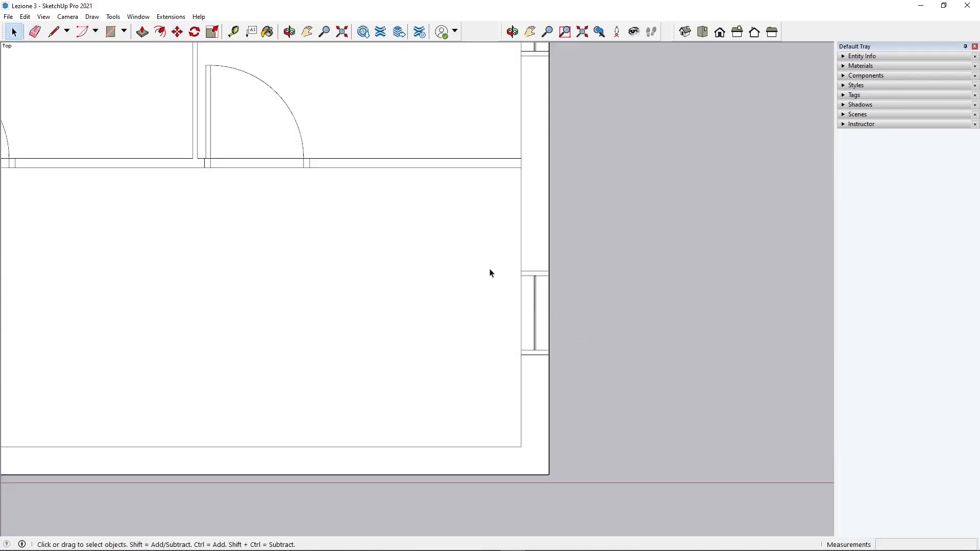
left_click_drag(475, 236, 577, 357)
scroll(546, 312, "up", 1)
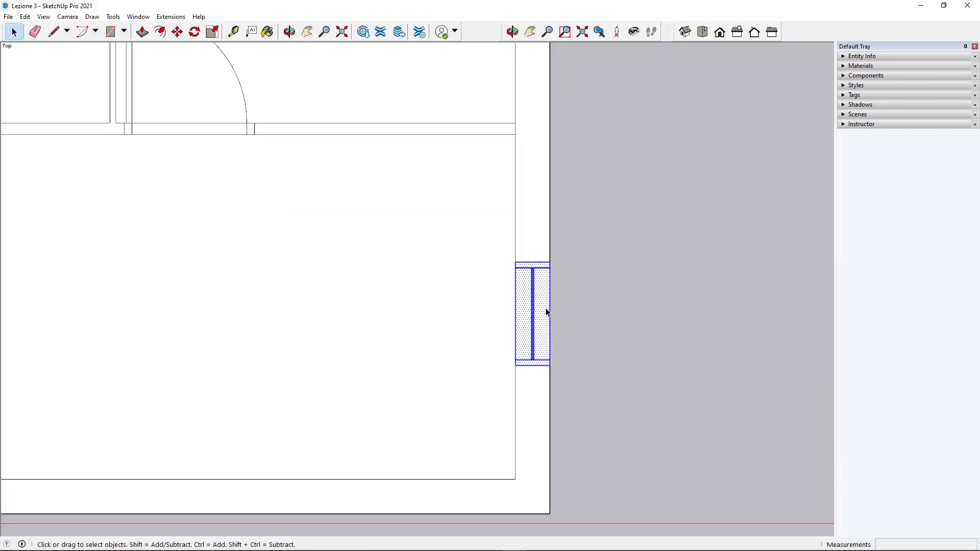
key("Delete")
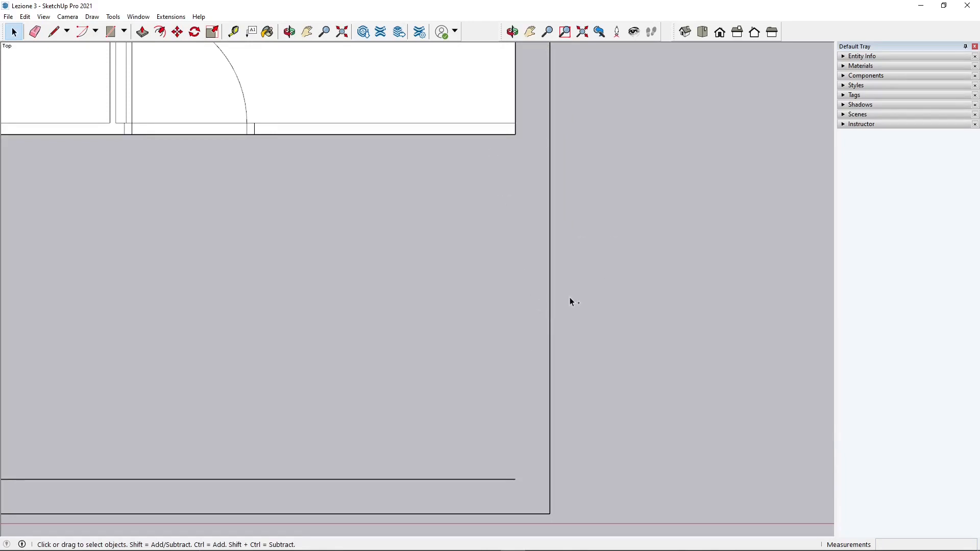
key("ctrl+z")
Step: Delete the whole window with its jambs from the lower room's right exterior wall
left_click_drag(486, 245, 571, 378)
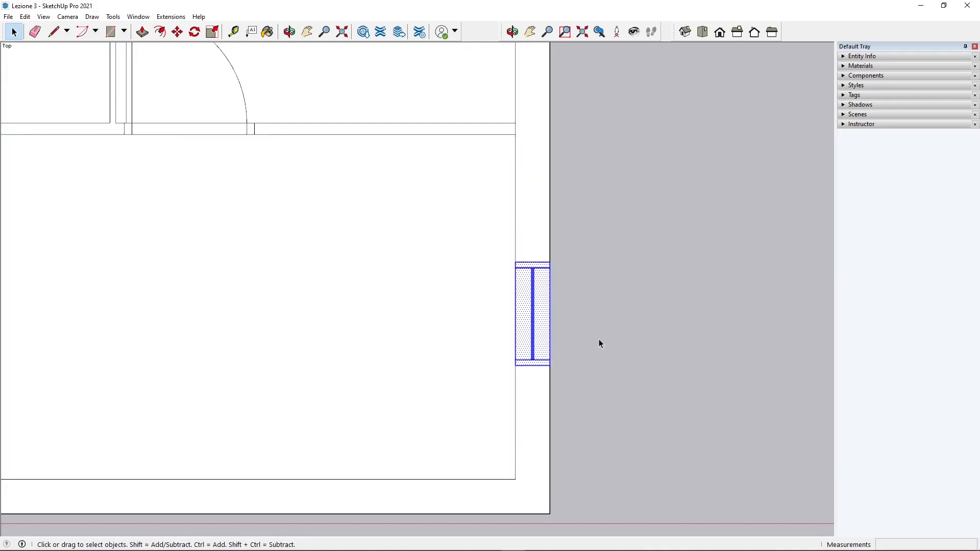
left_click(561, 309)
left_click_drag(472, 241, 597, 384)
scroll(587, 355, "up", 1)
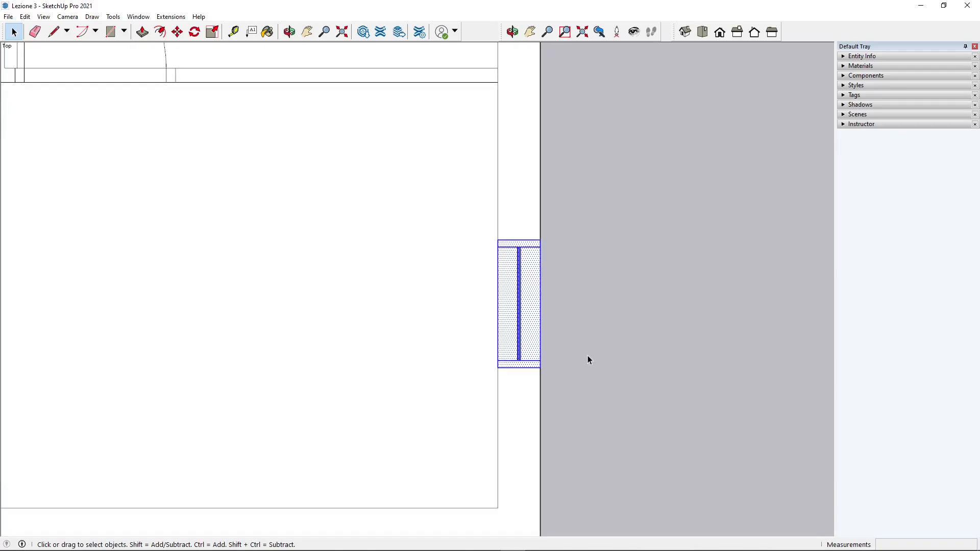
key("Delete")
Step: Redraw the lower room's right inner wall edge as a 3.00 m vertical line from the partition to the lower corner
scroll(508, 401, "down", 3)
scroll(500, 367, "down", 2)
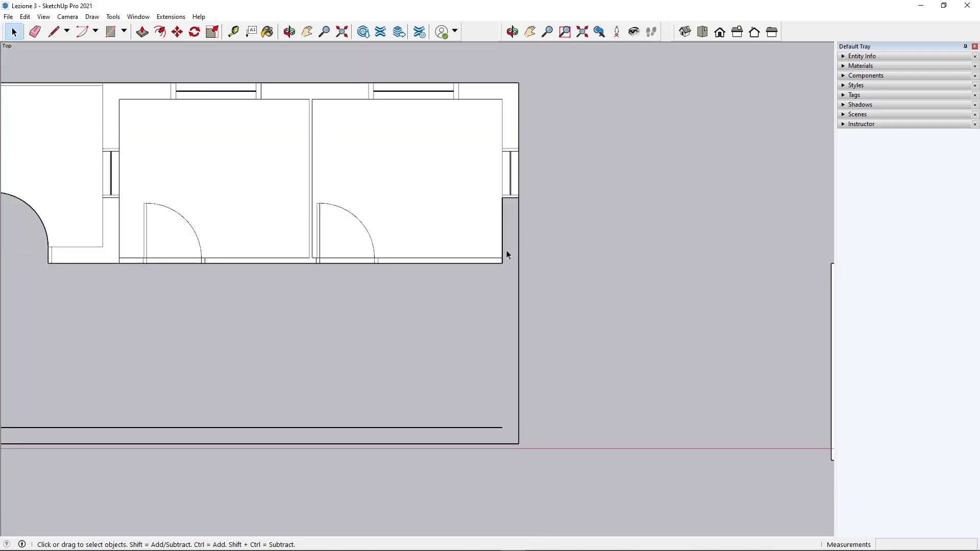
left_click(53, 31)
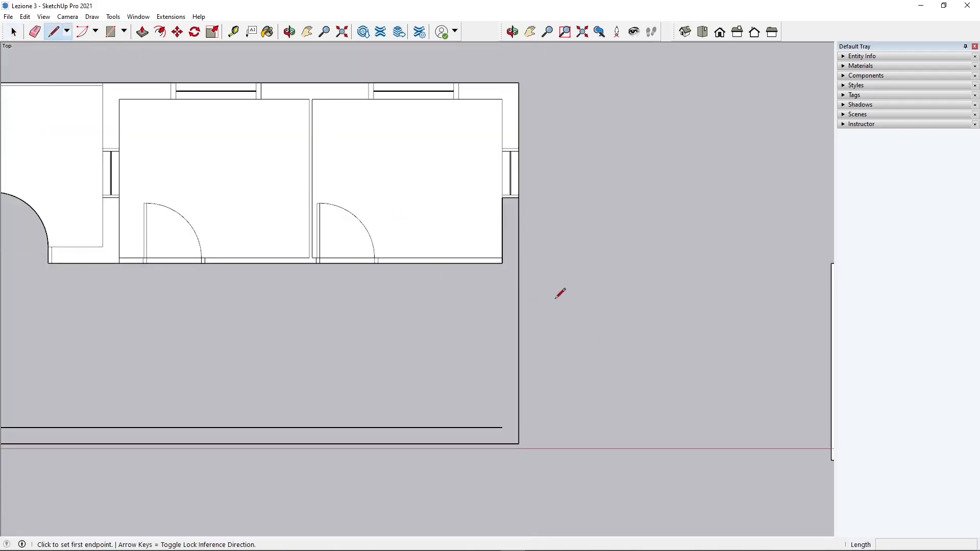
left_click(503, 262)
left_click(502, 428)
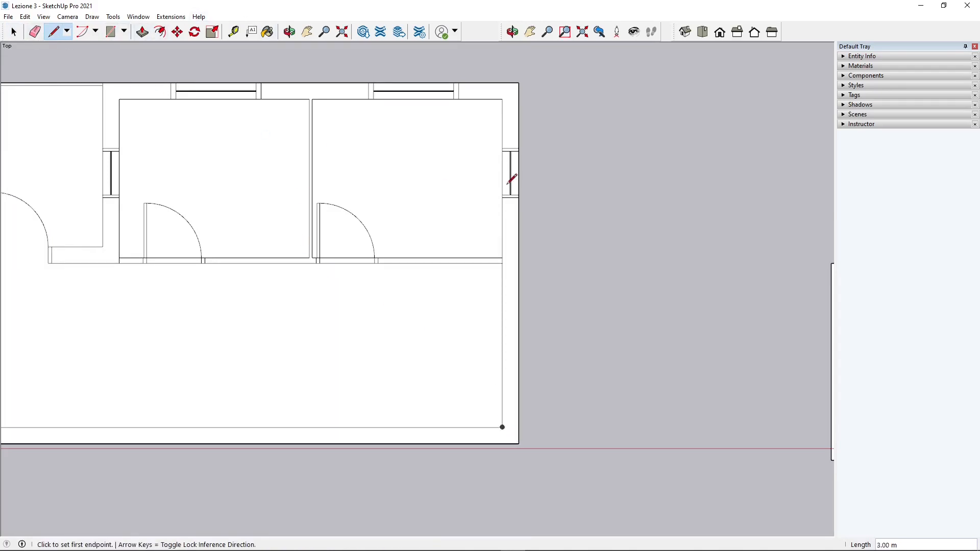
Step: Mark 1 m up the inner wall edge from the lower-right corner, and draw a 0.30 m line across the exterior wall there
scroll(543, 394, "up", 3)
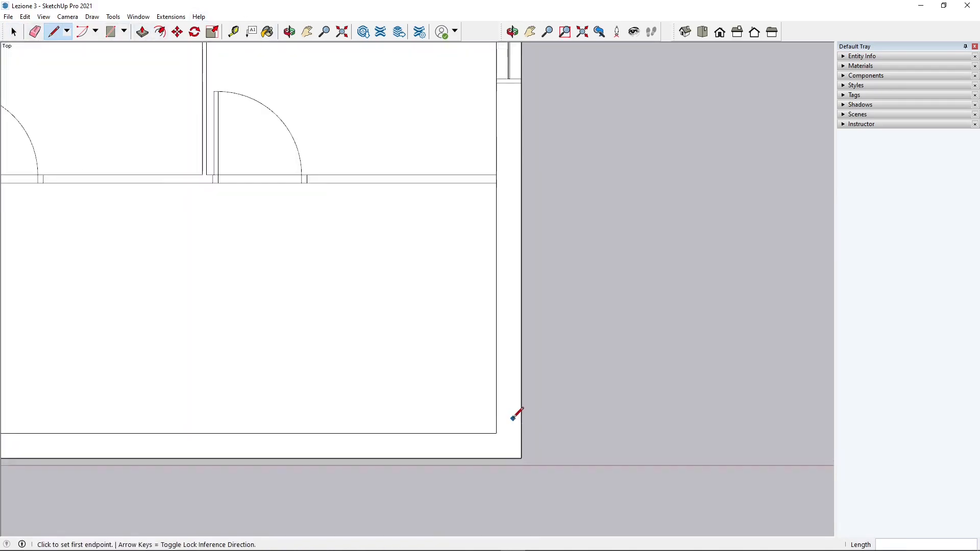
left_click(491, 438)
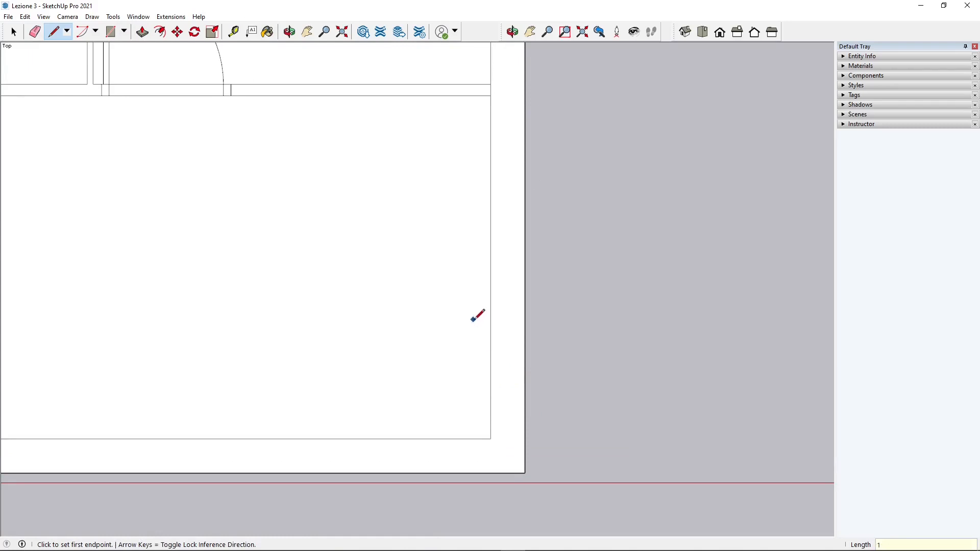
key("space")
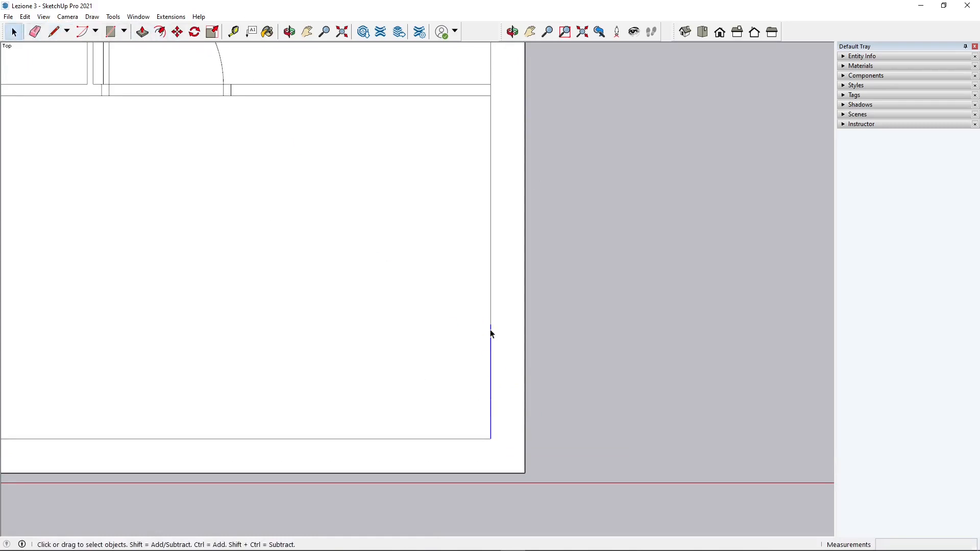
key("l")
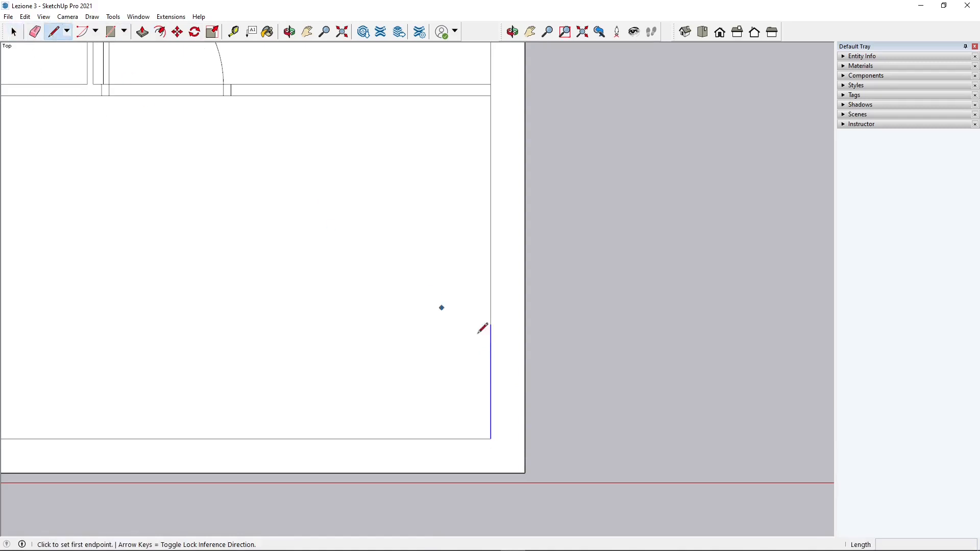
left_click(491, 324)
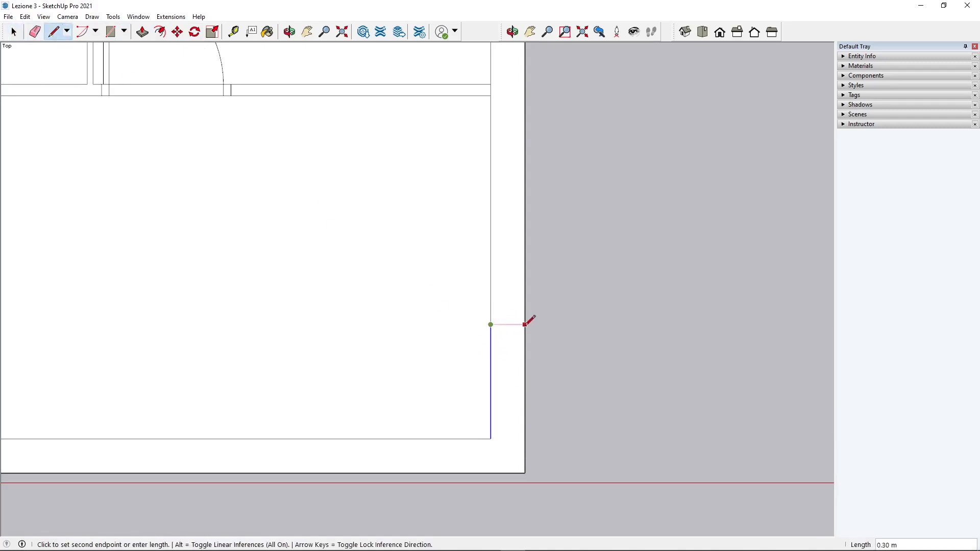
left_click(524, 324)
Step: Complete the lower jamb by marking 0.05 m further up the inner edge and drawing a second line across the exterior wall
scroll(505, 281, "up", 2)
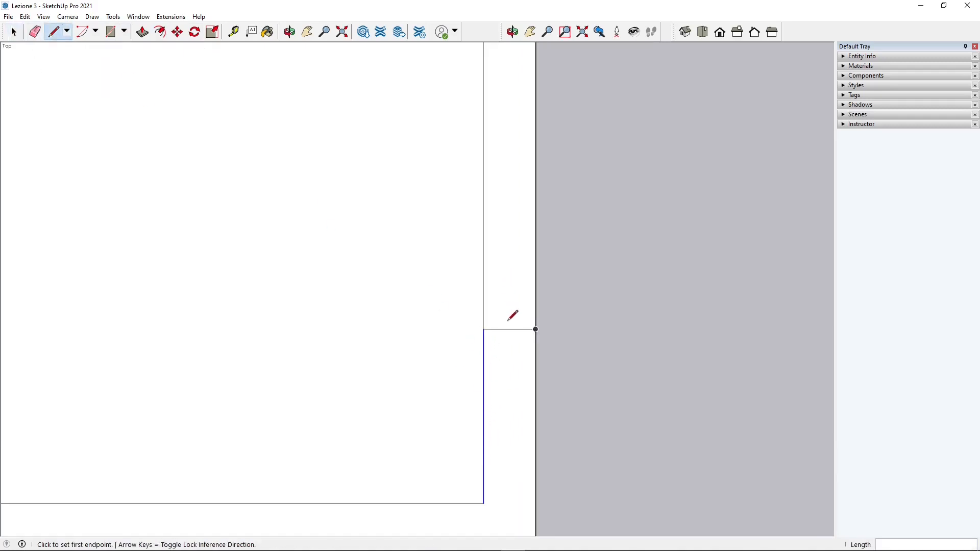
scroll(485, 329, "up", 1)
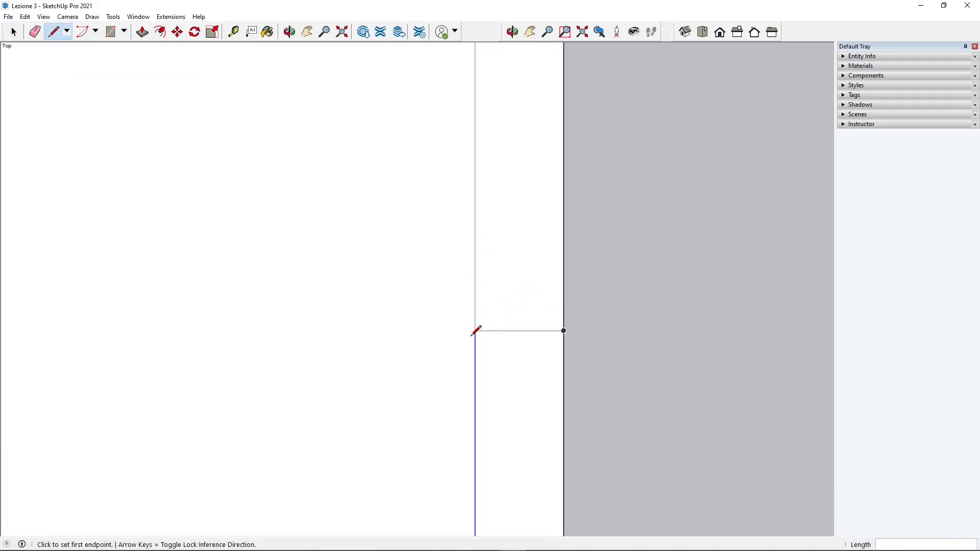
scroll(475, 330, "up", 1)
left_click(475, 330)
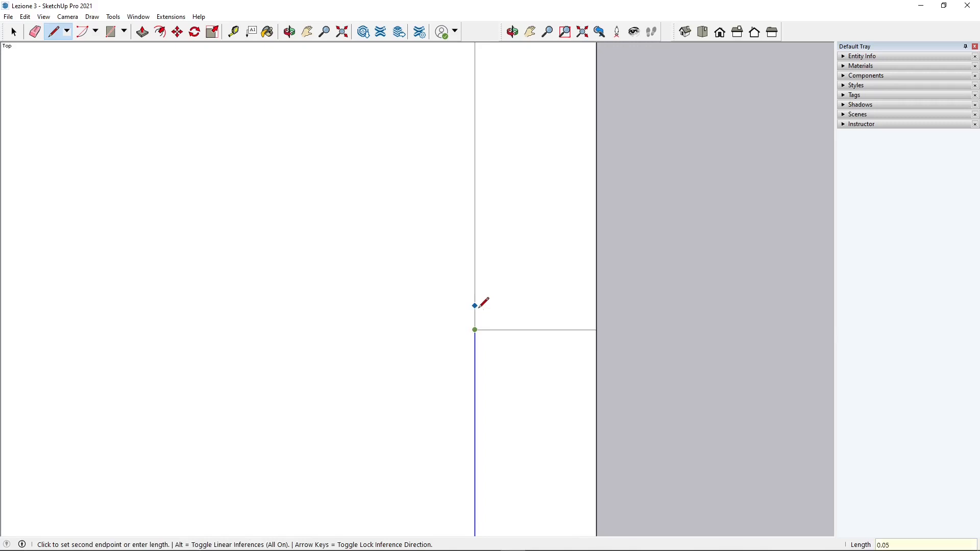
key("Escape")
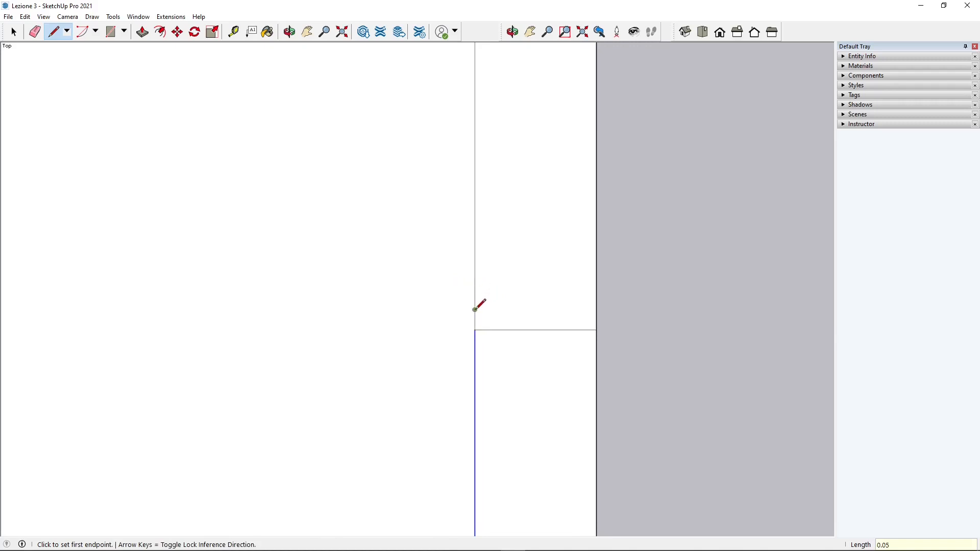
left_click(474, 309)
left_click(597, 309)
left_click(14, 31)
left_click(493, 319)
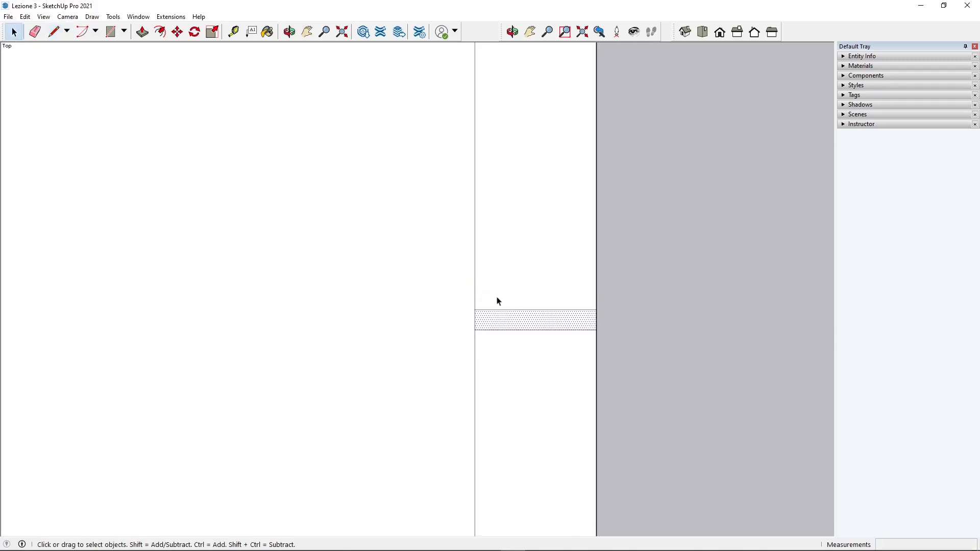
left_click(442, 413)
Step: Try a 2 m vertical line from the midpoint of the lower jamb's upper edge, and undo it
left_click(54, 32)
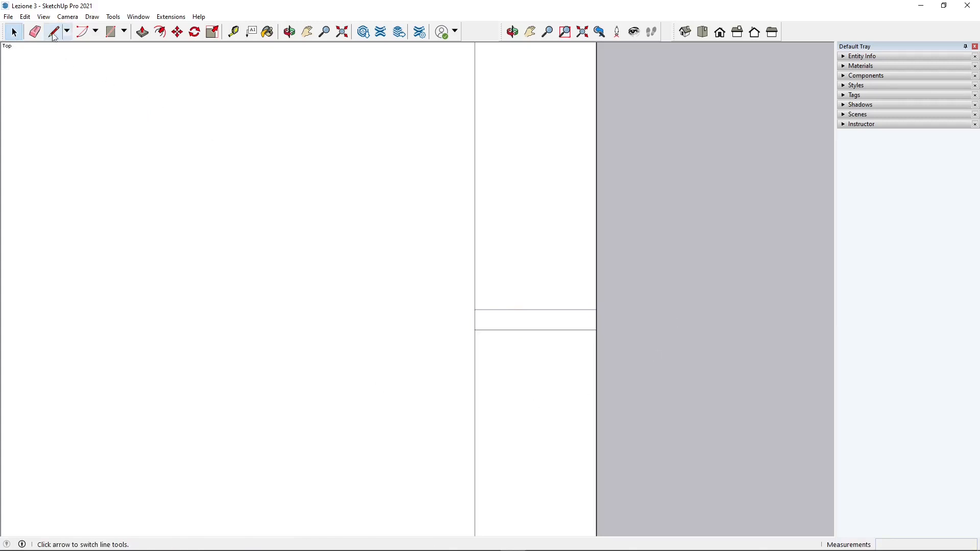
left_click(535, 309)
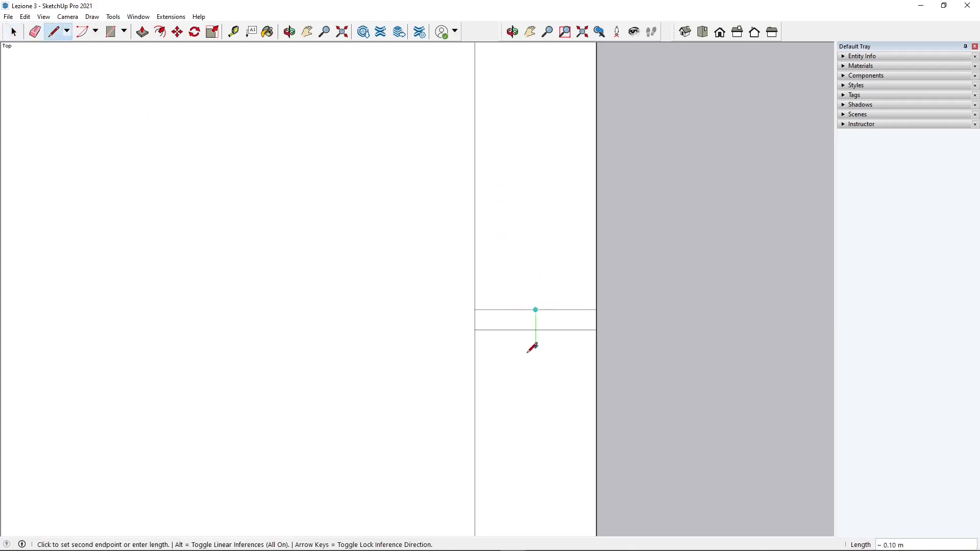
scroll(495, 459, "down", 3)
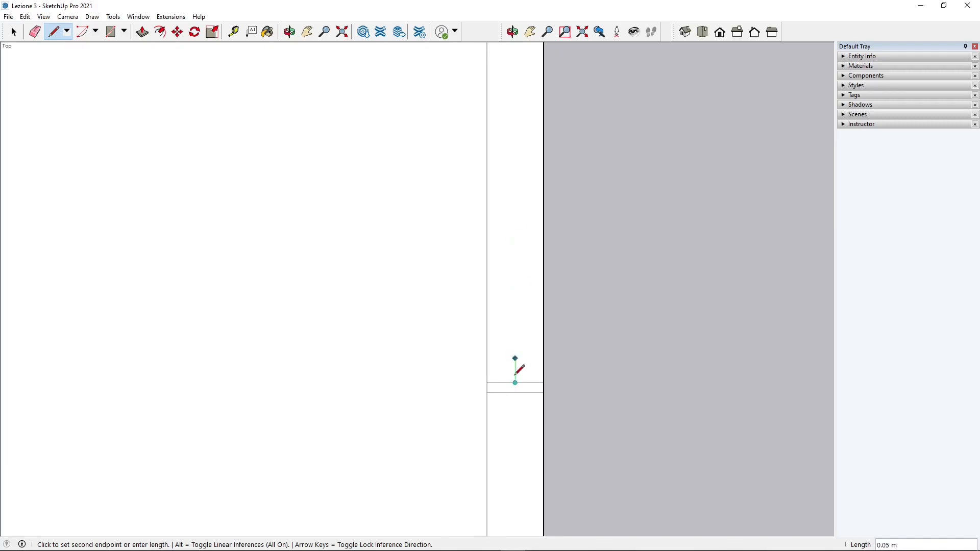
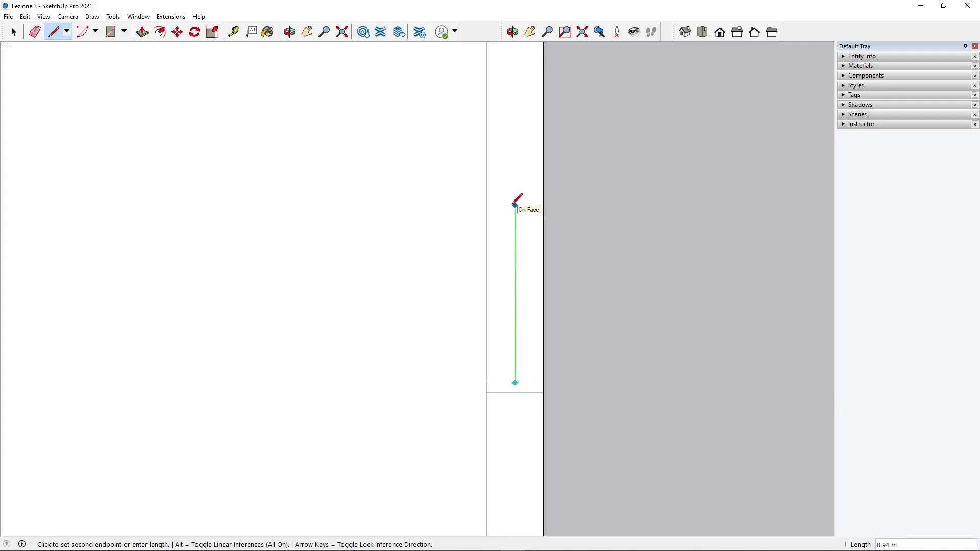
type("2")
key("Return")
scroll(510, 435, "down", 2)
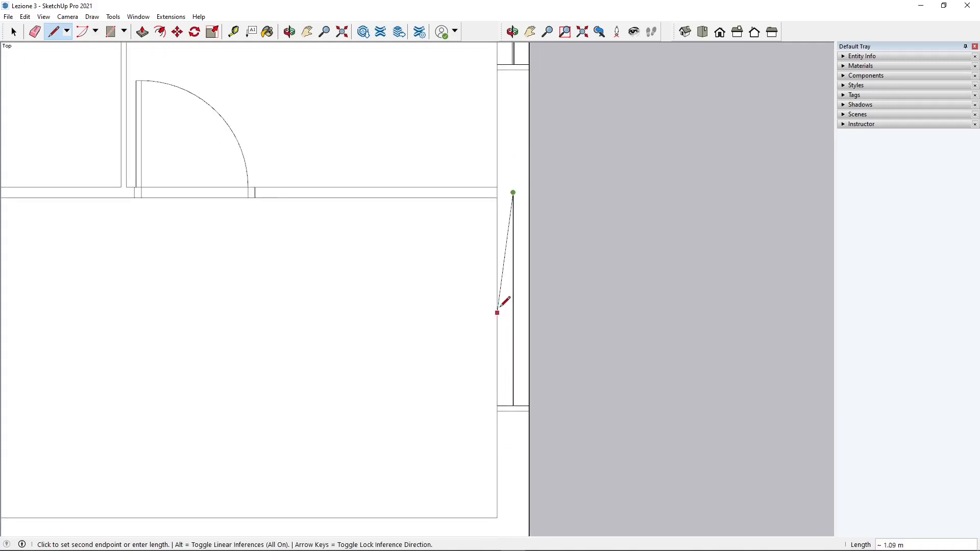
key("Escape")
Step: Draw a 1.2 m vertical line upward from the midpoint of the lower jamb's upper edge, inside the exterior wall
scroll(524, 395, "up", 2)
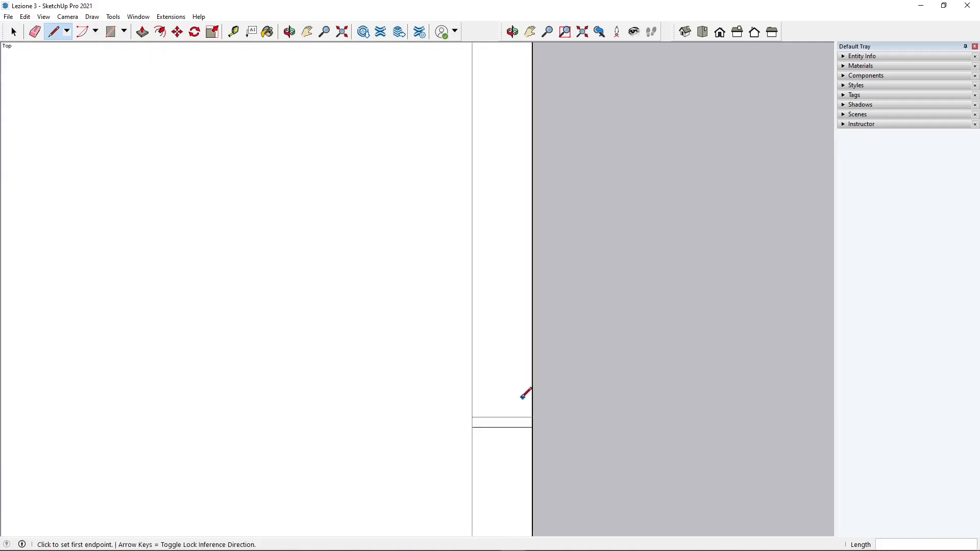
scroll(523, 397, "up", 1)
left_click(499, 419)
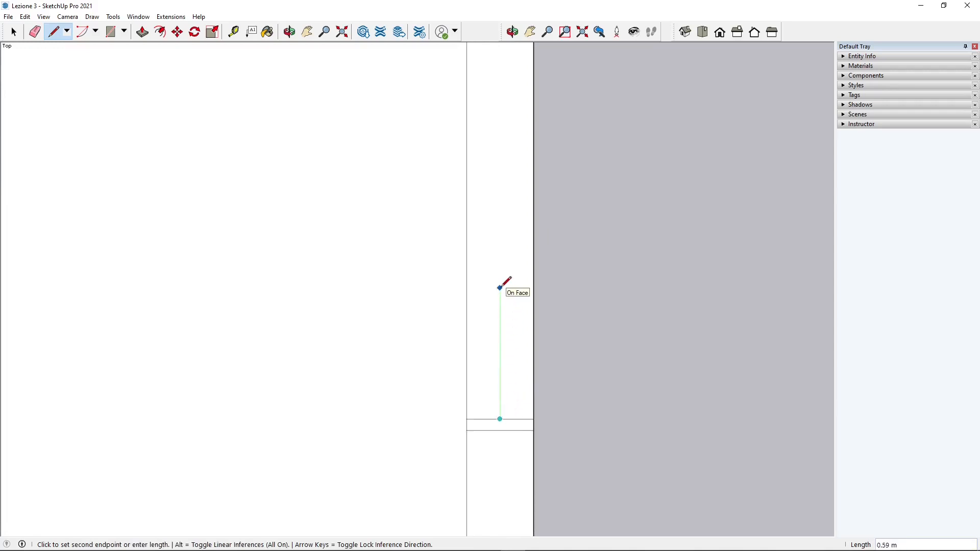
type("1.2")
key("Return")
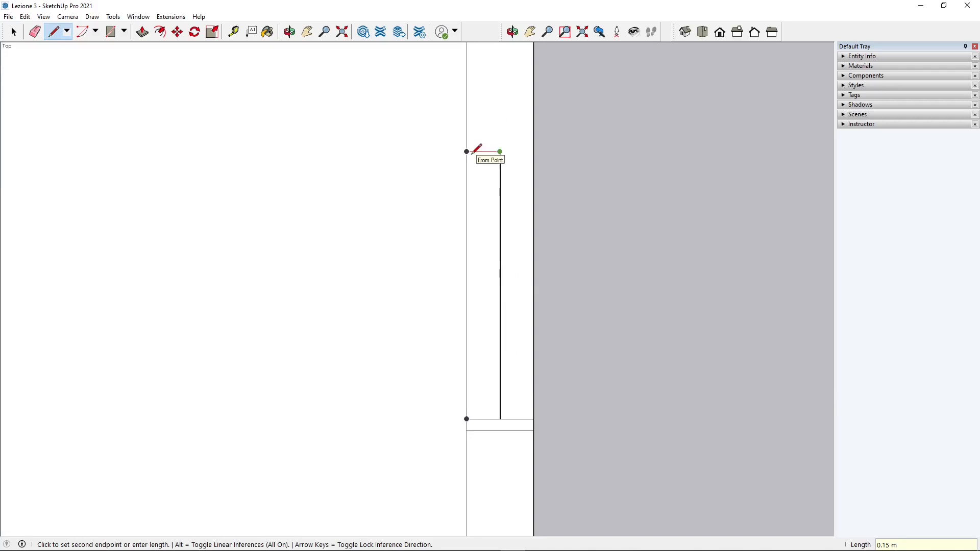
Step: Draw 0.15 m horizontal lines from the 1.2 m line's upper end to both faces of the exterior wall
left_click(471, 153)
scroll(491, 129, "up", 2)
left_click(502, 161)
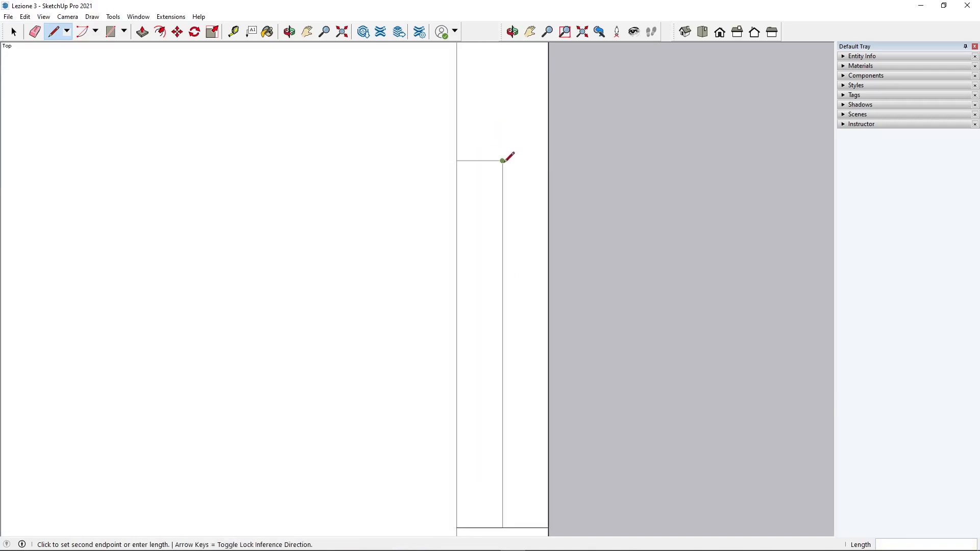
left_click(548, 160)
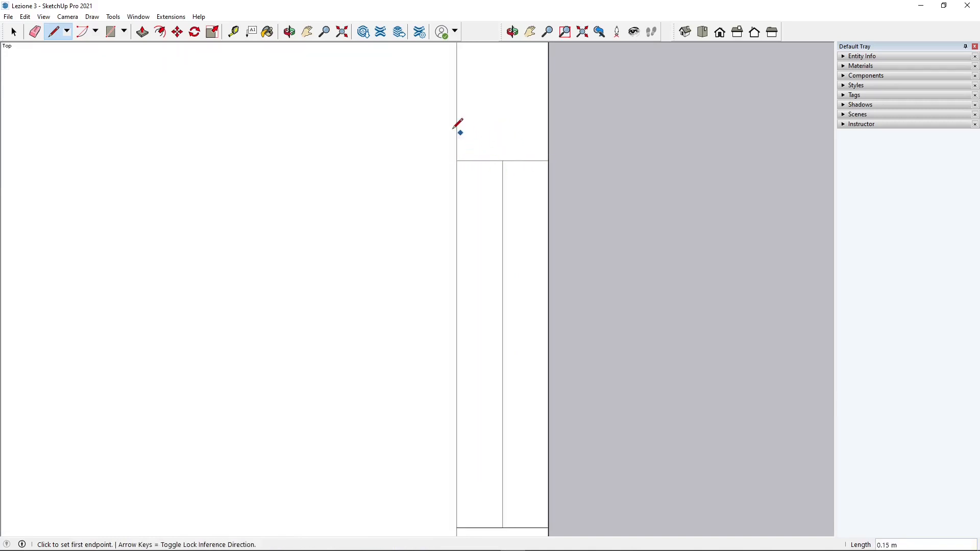
Step: Complete the upper jamb by marking 0.05 m further up the inner edge and drawing a second line across the exterior wall
scroll(474, 139, "up", 1)
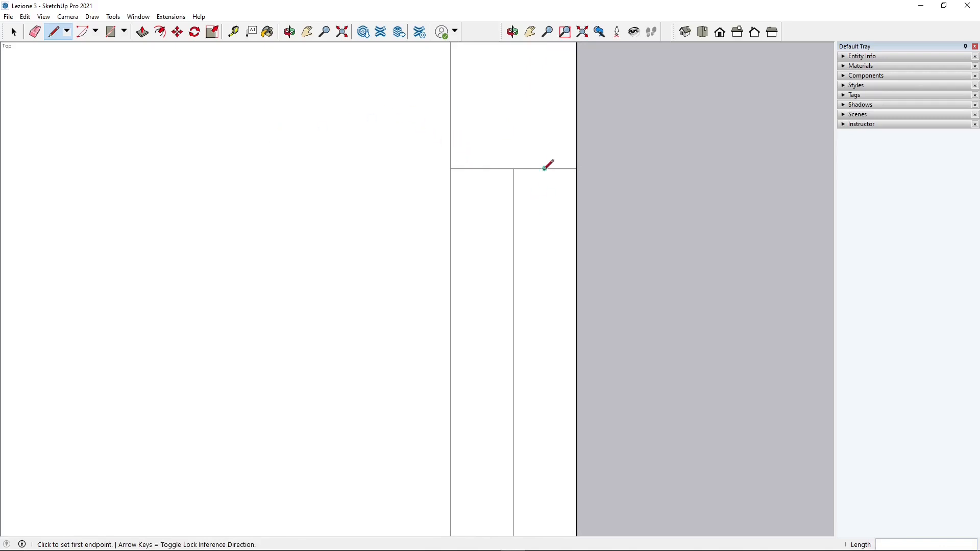
scroll(483, 149, "up", 1)
left_click(443, 174)
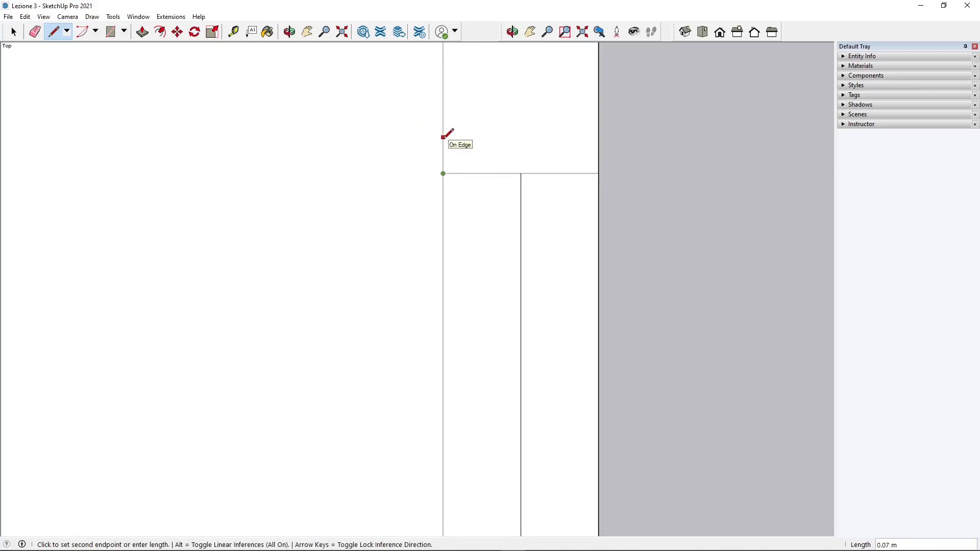
type("0.0")
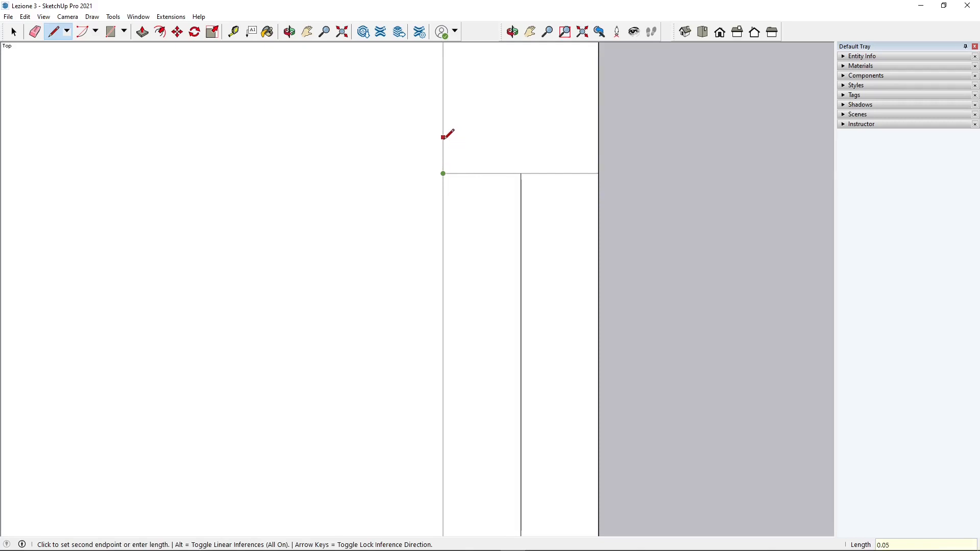
type("5")
key("Return")
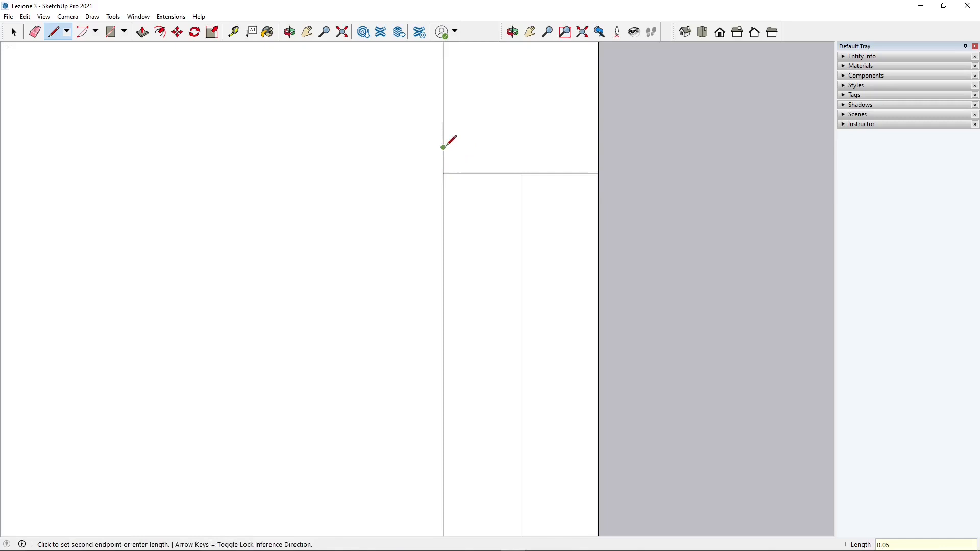
left_click(598, 147)
scroll(515, 138, "down", 2)
scroll(519, 134, "down", 1)
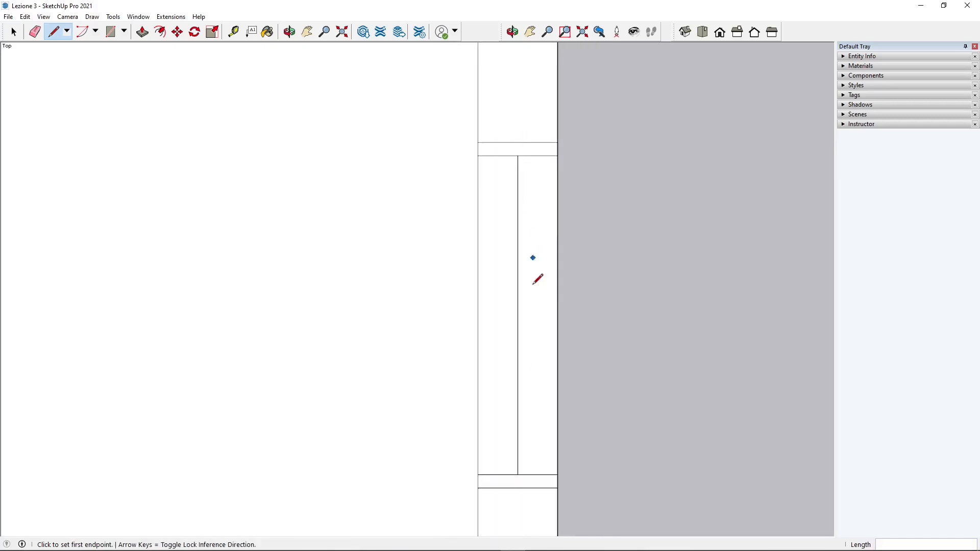
Step: Draw a 1.20 m vertical line between the jambs, parallel to the opening's centre line and slightly offset from it toward the room
left_click(13, 32)
scroll(518, 165, "up", 1)
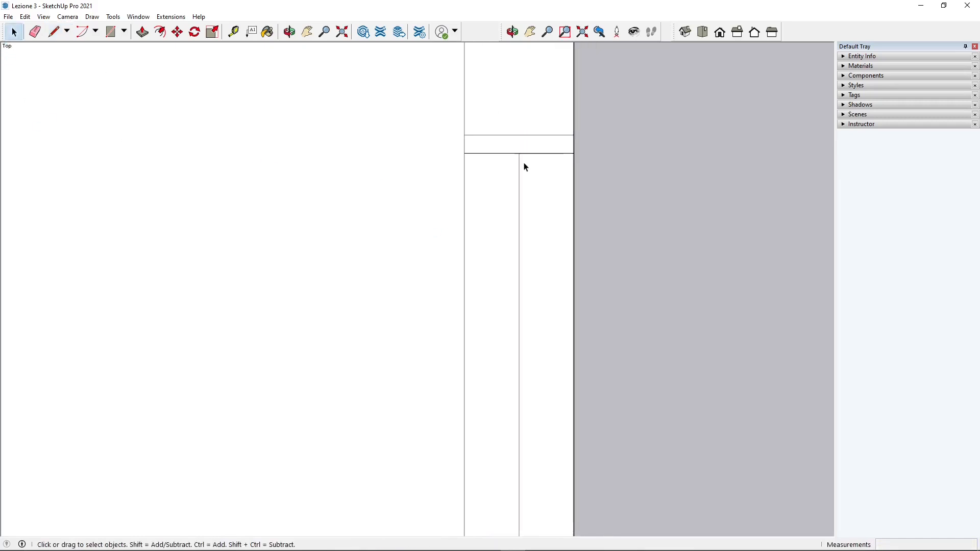
left_click(519, 171)
scroll(514, 156, "up", 1)
scroll(537, 171, "up", 2)
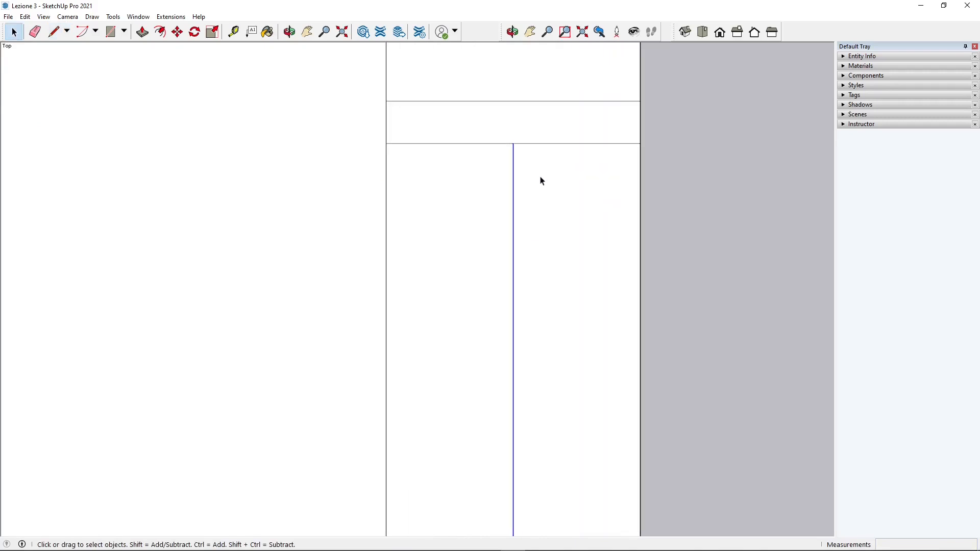
scroll(534, 171, "up", 2)
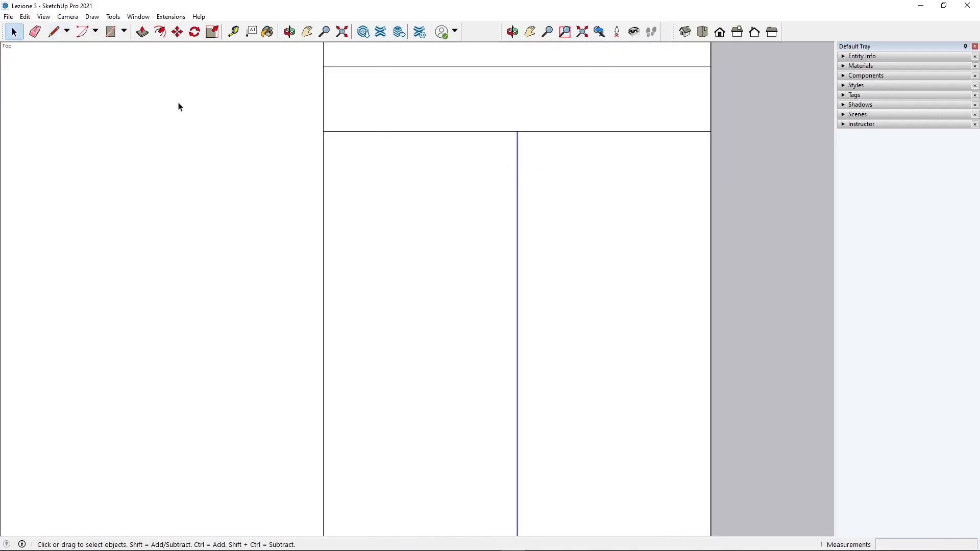
left_click(54, 32)
scroll(516, 148, "up", 1)
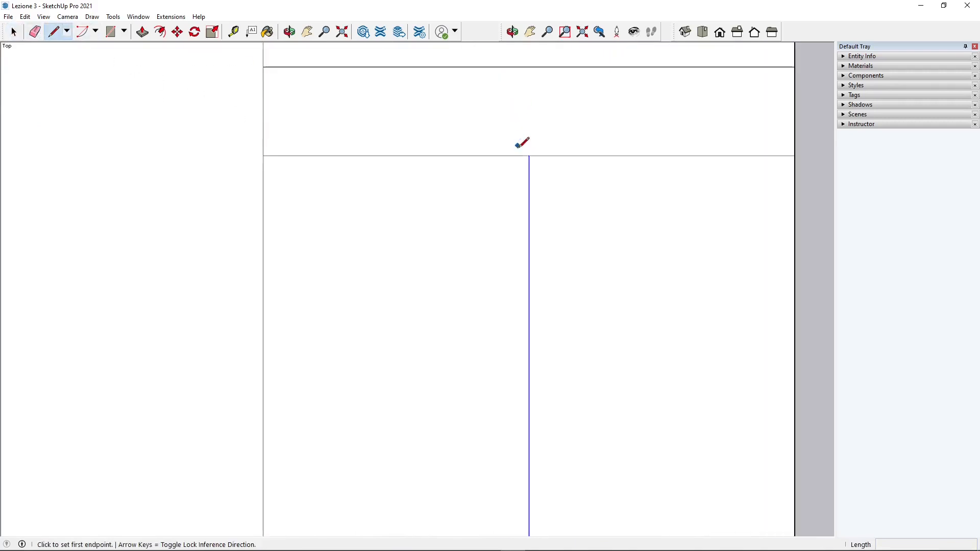
left_click(528, 155)
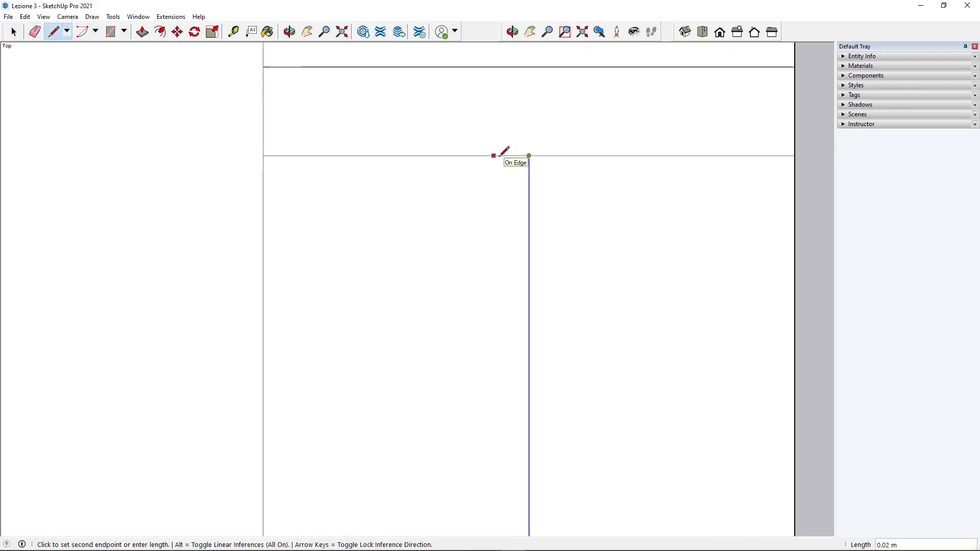
type("0.0")
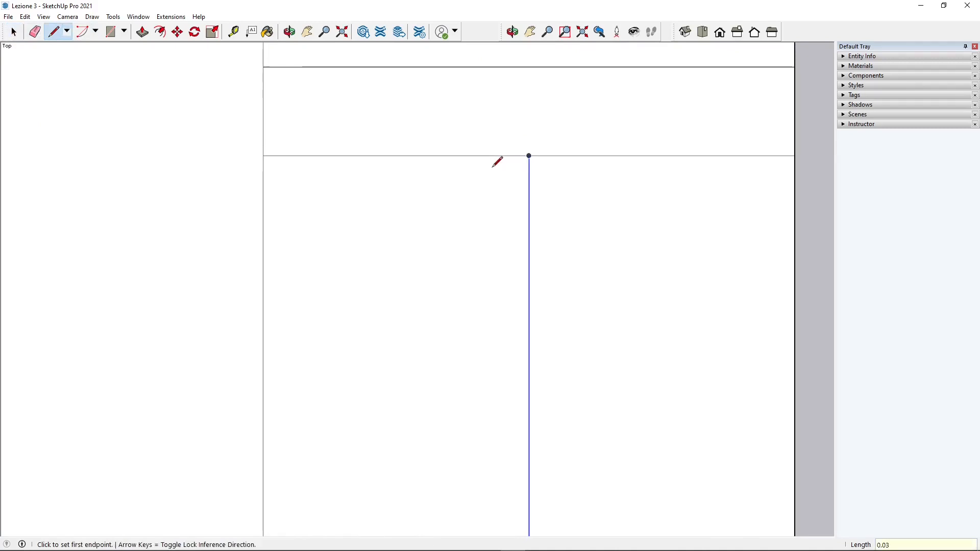
scroll(495, 111, "down", 1)
scroll(495, 111, "down", 6)
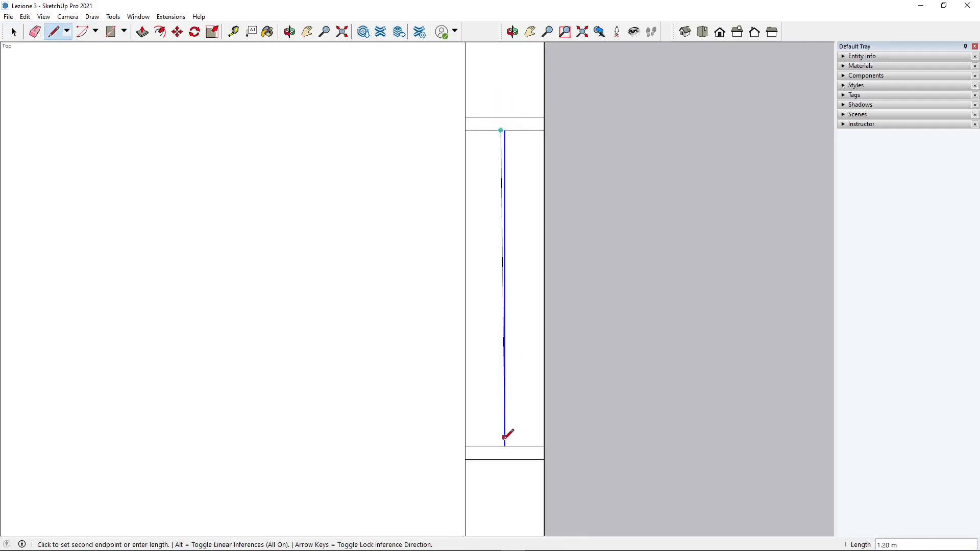
left_click(501, 445)
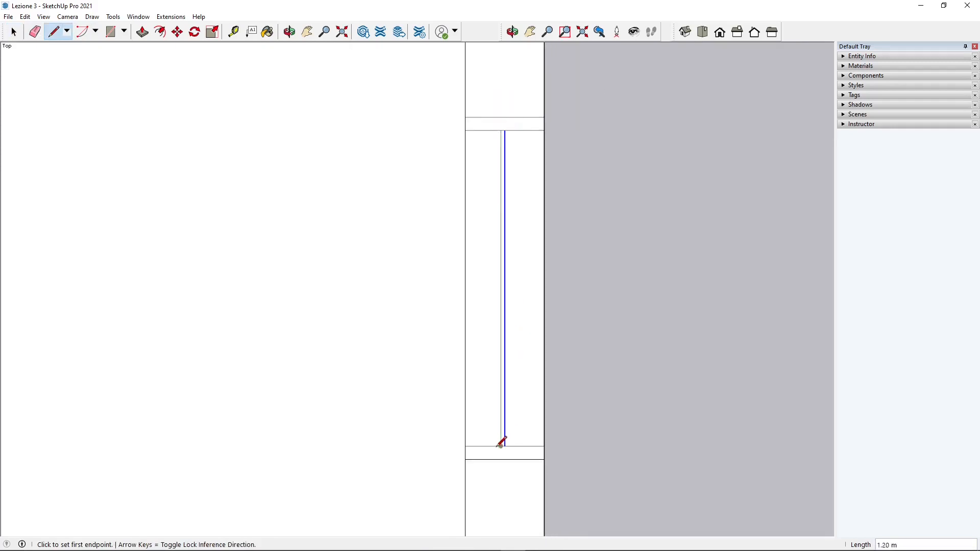
scroll(518, 127, "up", 4)
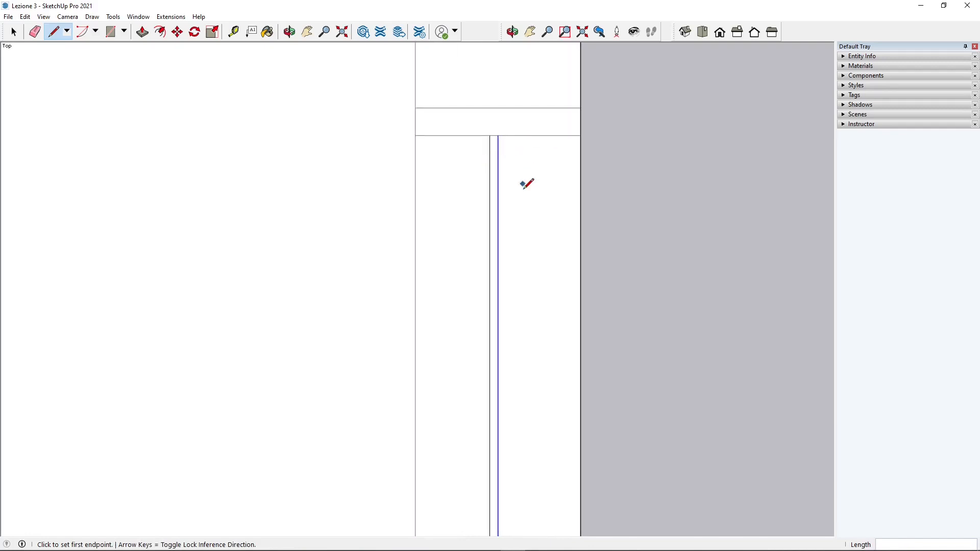
left_click(14, 33)
scroll(457, 160, "up", 2)
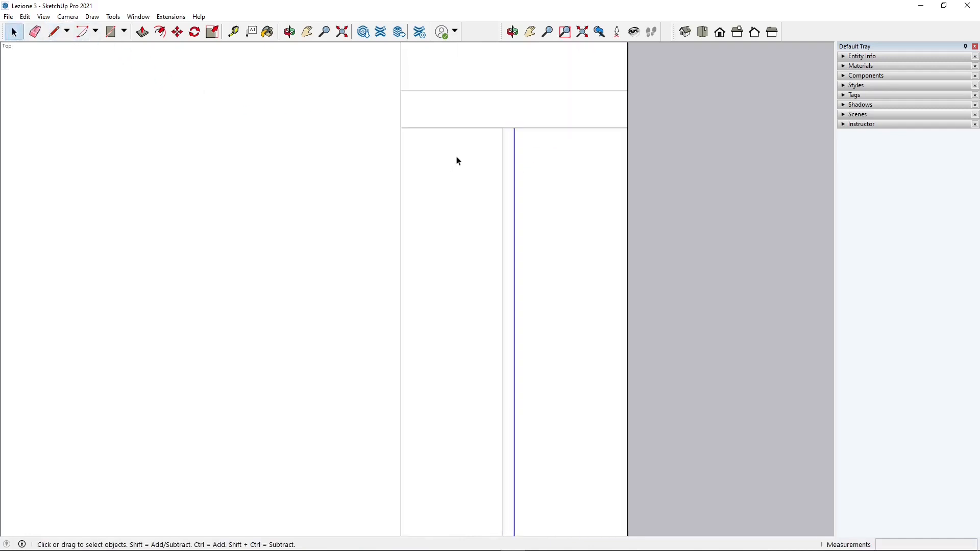
left_click(600, 173)
left_click(728, 106)
scroll(585, 128, "up", 2)
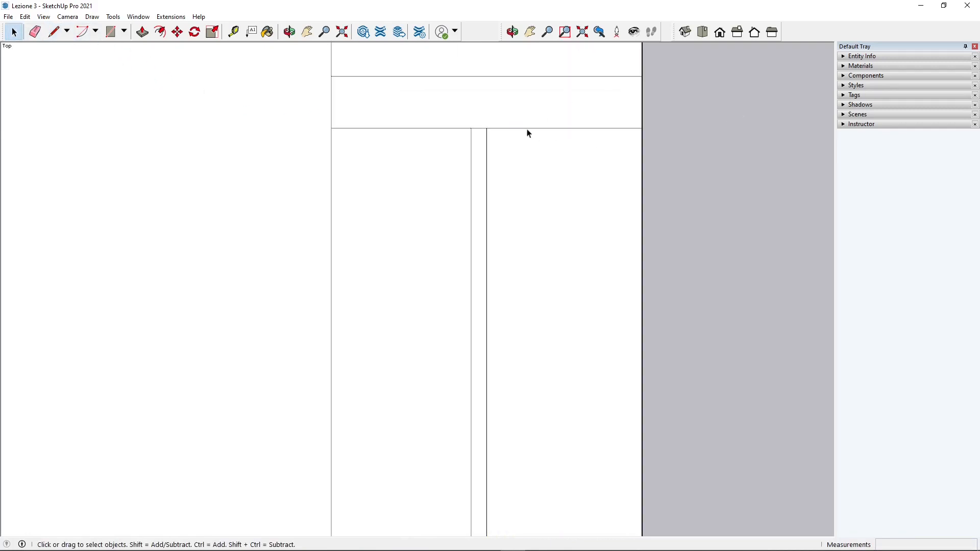
left_click(488, 143)
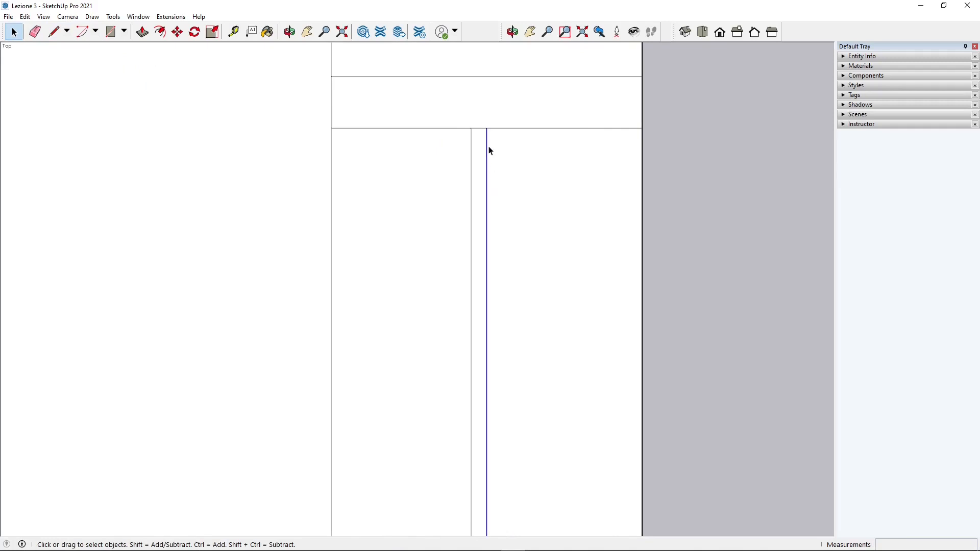
scroll(482, 135, "down", 5)
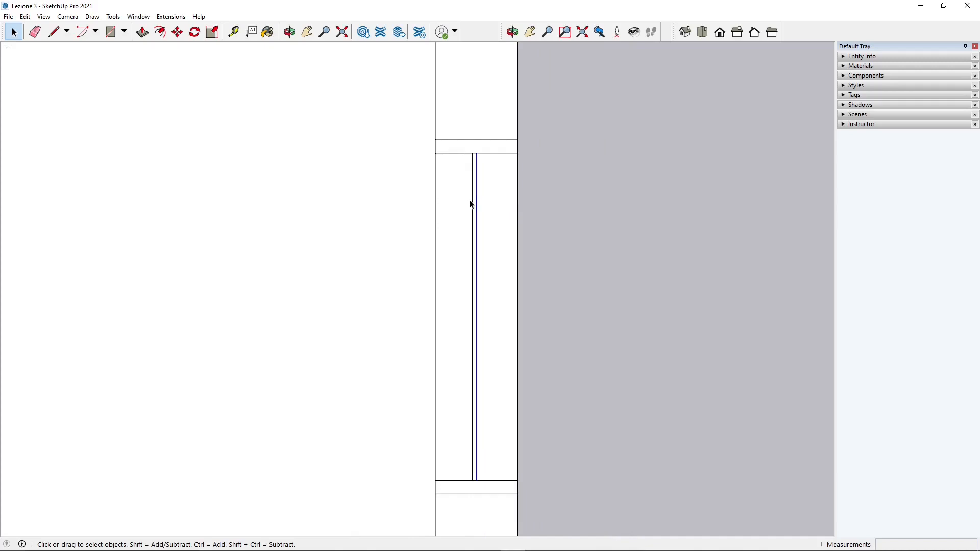
Step: Rotate a copy of the offset line half a turn about the centre line's midpoint, and clear the selection
scroll(482, 188, "up", 5)
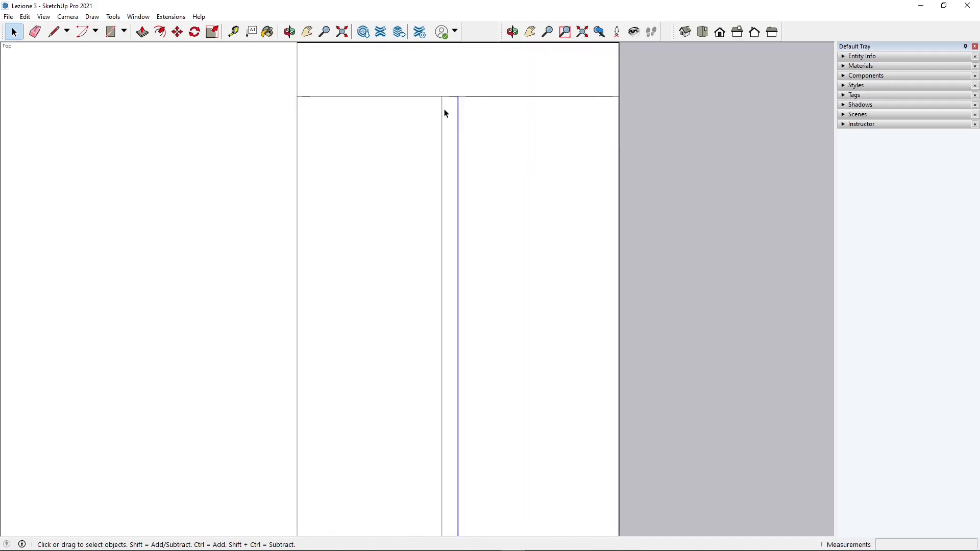
left_click(442, 107)
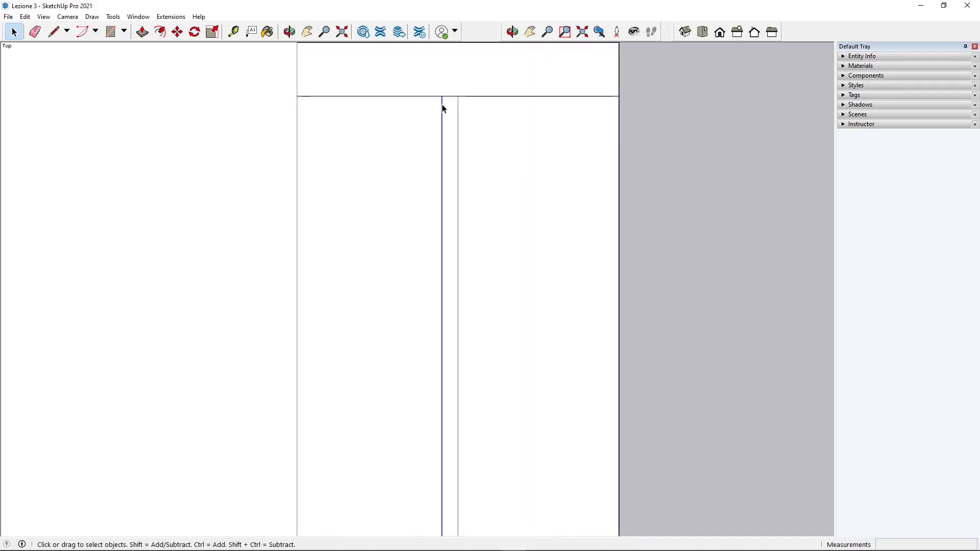
left_click(195, 32)
scroll(332, 143, "down", 2)
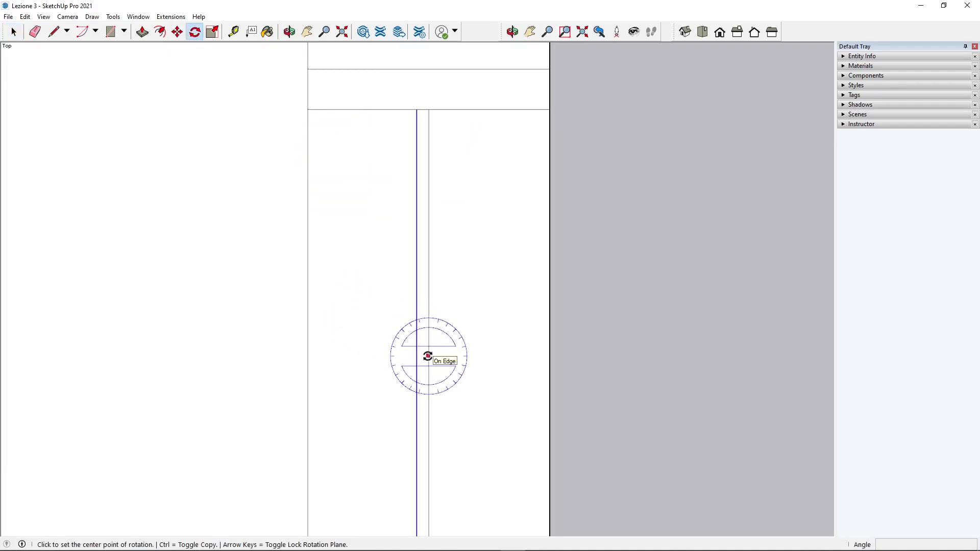
scroll(439, 184, "down", 1)
scroll(456, 122, "down", 2)
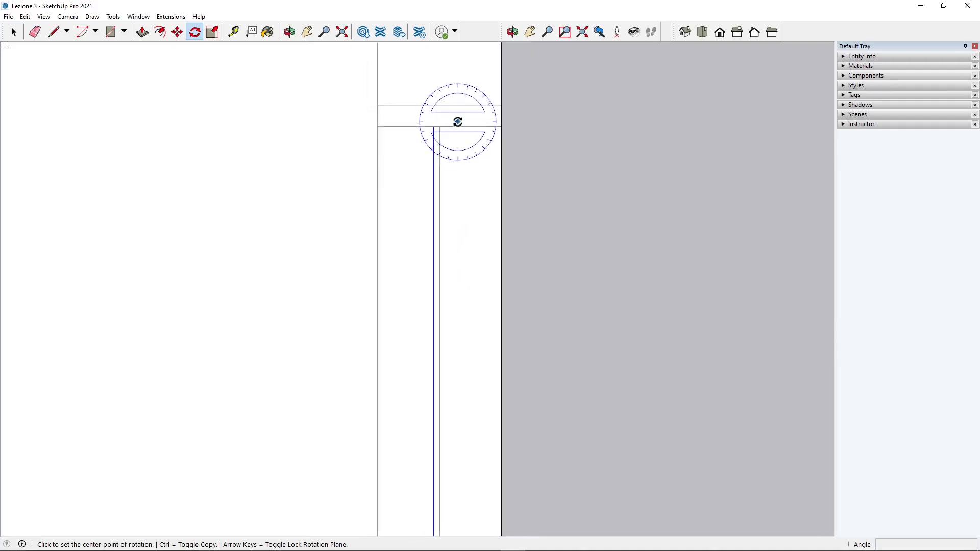
scroll(441, 241, "up", 2)
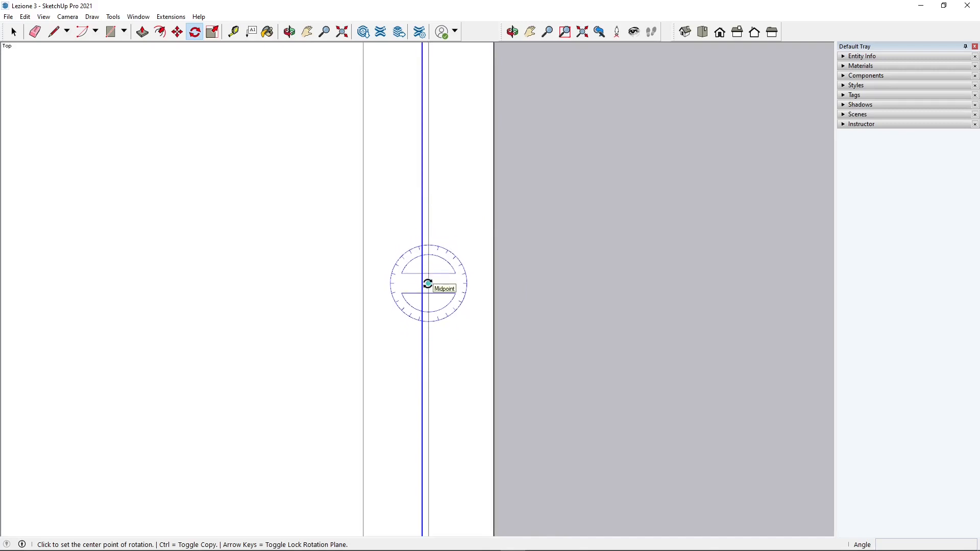
left_click(428, 283)
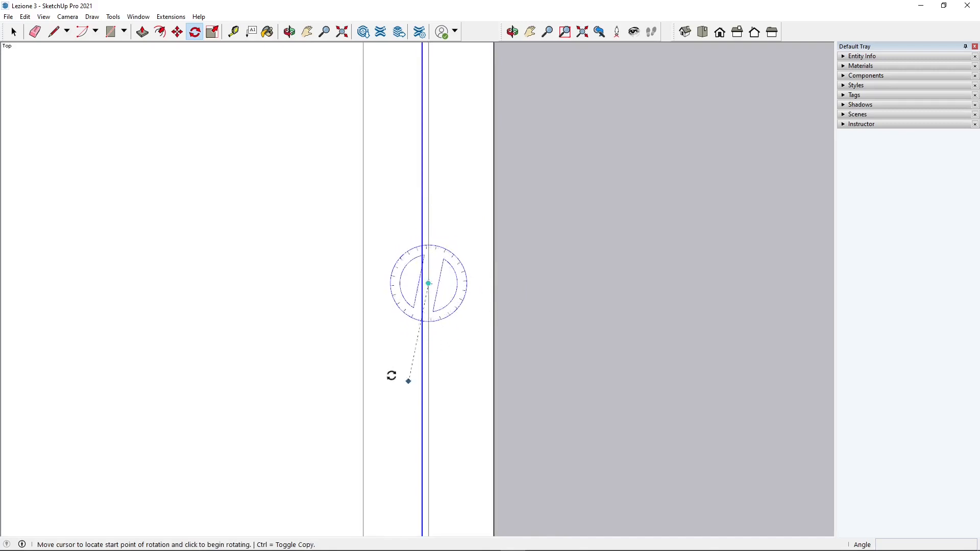
left_click(267, 283)
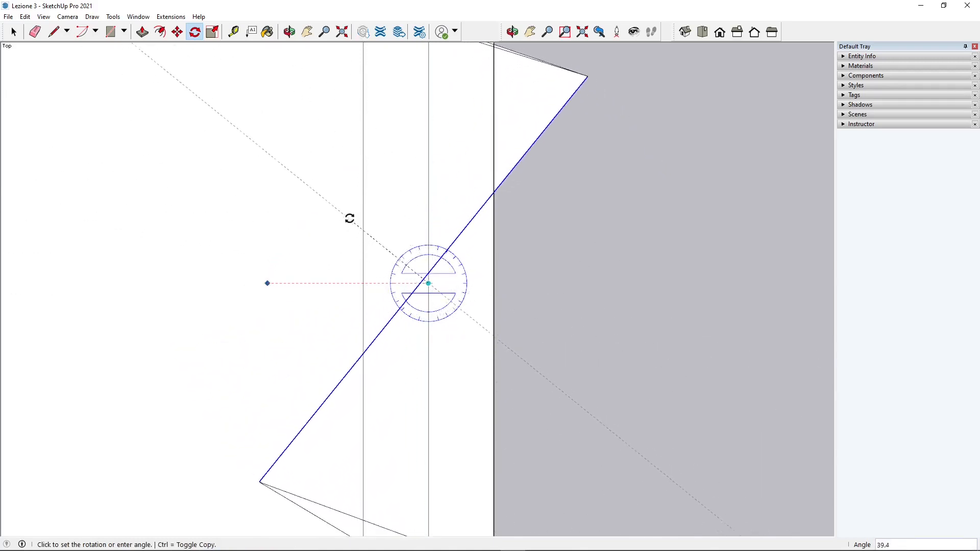
key("ctrl")
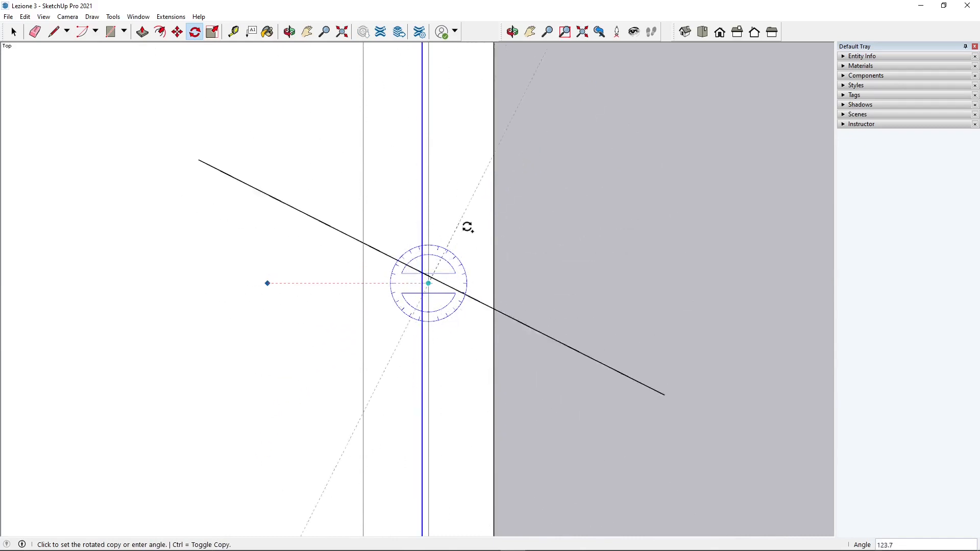
left_click(468, 284)
scroll(470, 284, "down", 3)
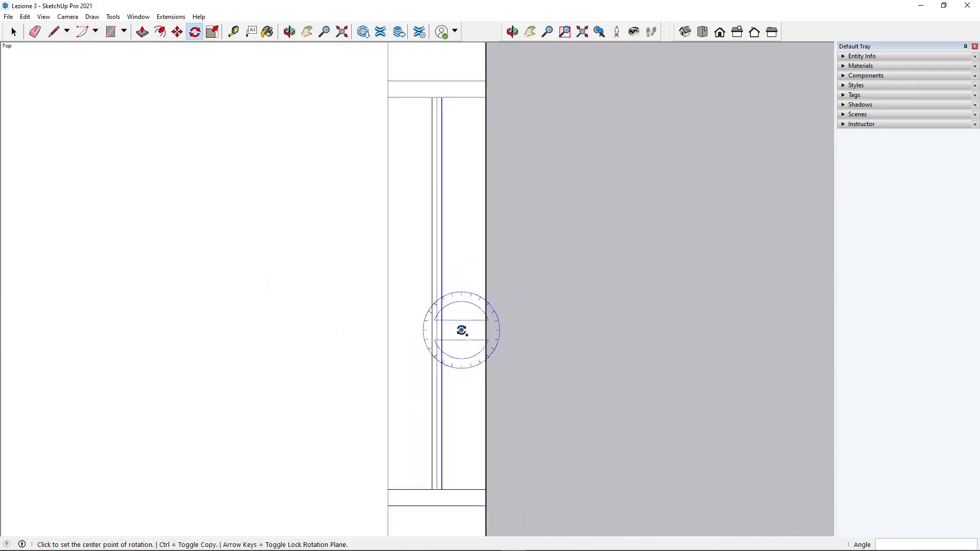
key("space")
left_click(180, 154)
scroll(293, 191, "down", 2)
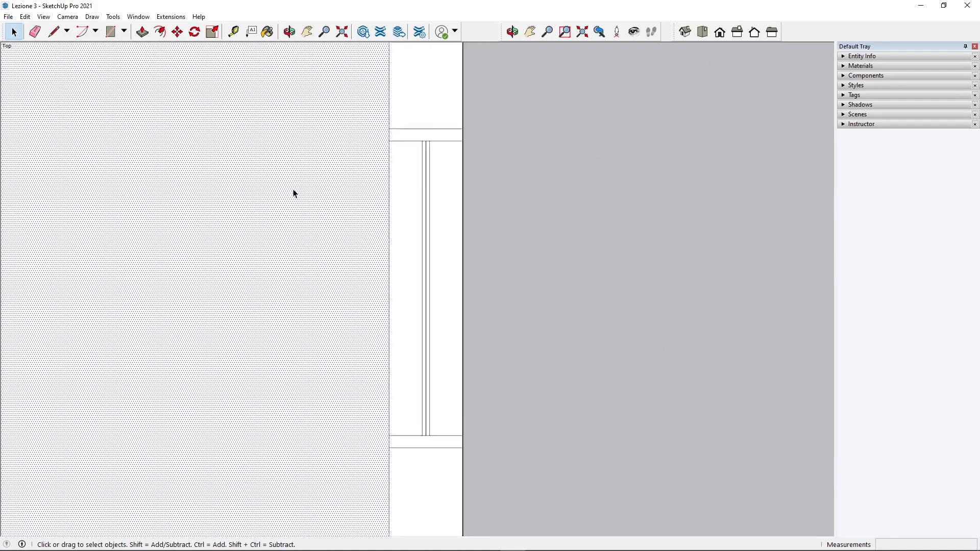
left_click(477, 415)
Step: Draw a line about 0.35 m long along the right-hand room's partition upper edge, starting at the exterior wall's inner corner
scroll(475, 415, "up", 1)
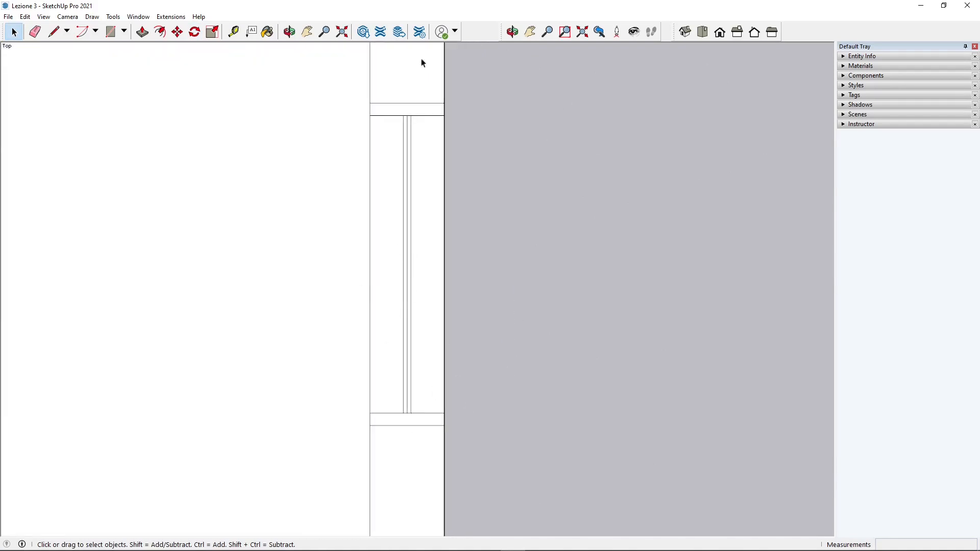
scroll(492, 263, "down", 5)
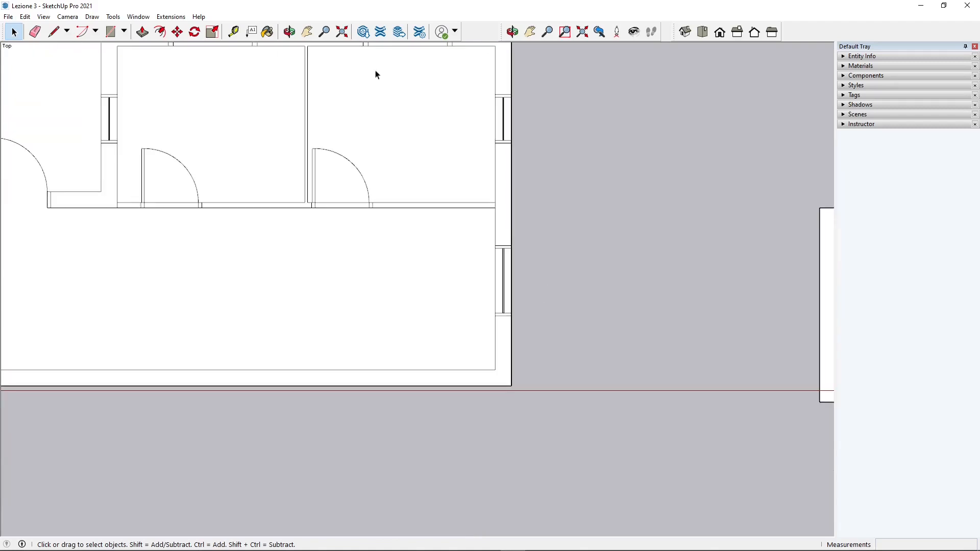
scroll(361, 164, "down", 1)
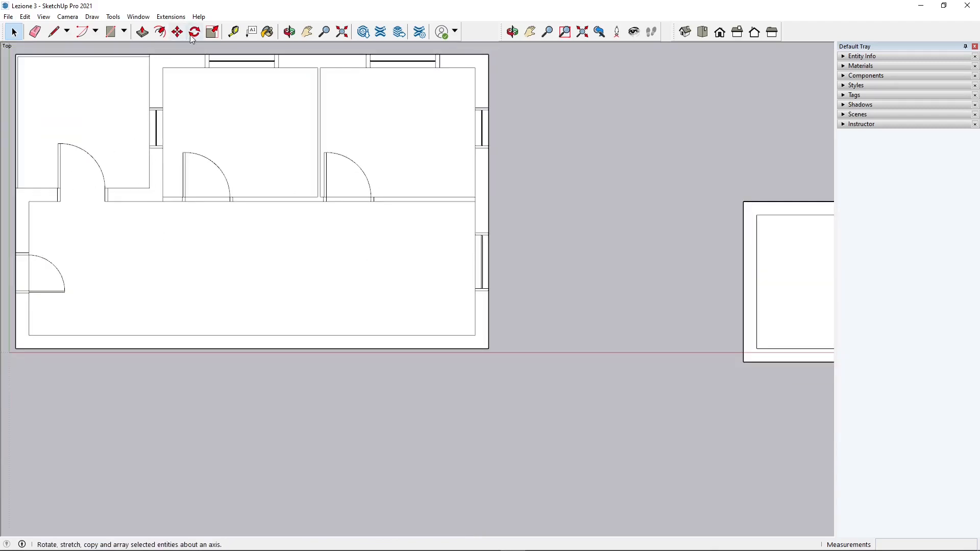
scroll(408, 226, "up", 3)
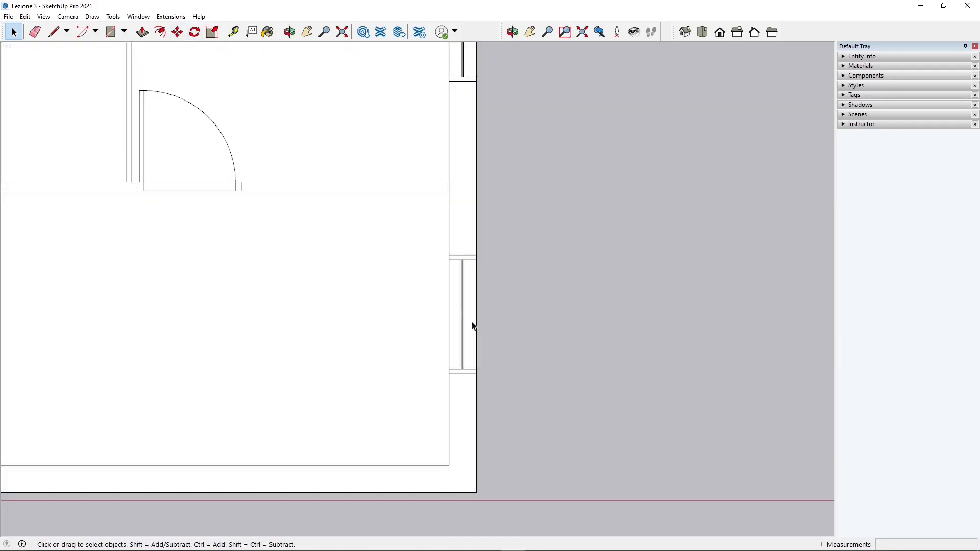
scroll(611, 243, "down", 1)
scroll(350, 313, "up", 2)
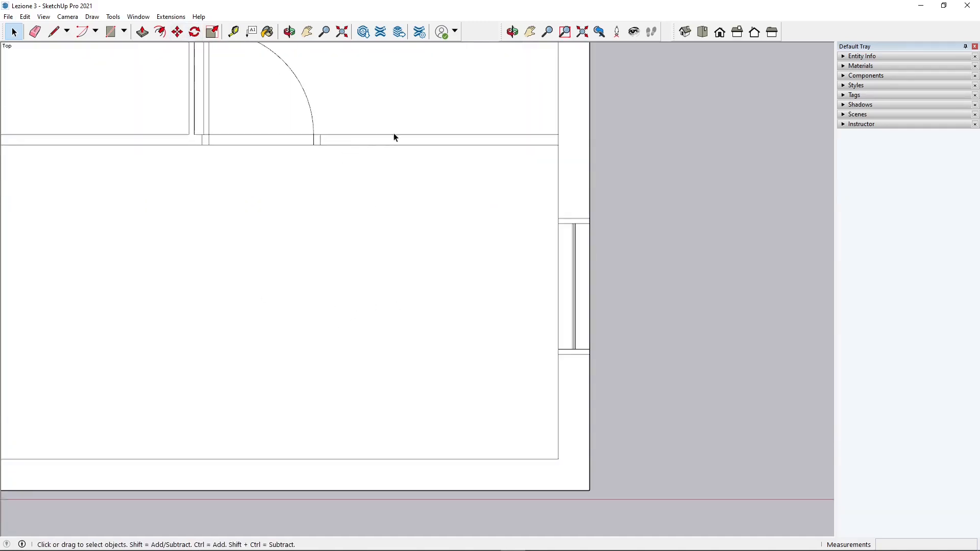
left_click(53, 32)
scroll(557, 125, "up", 3)
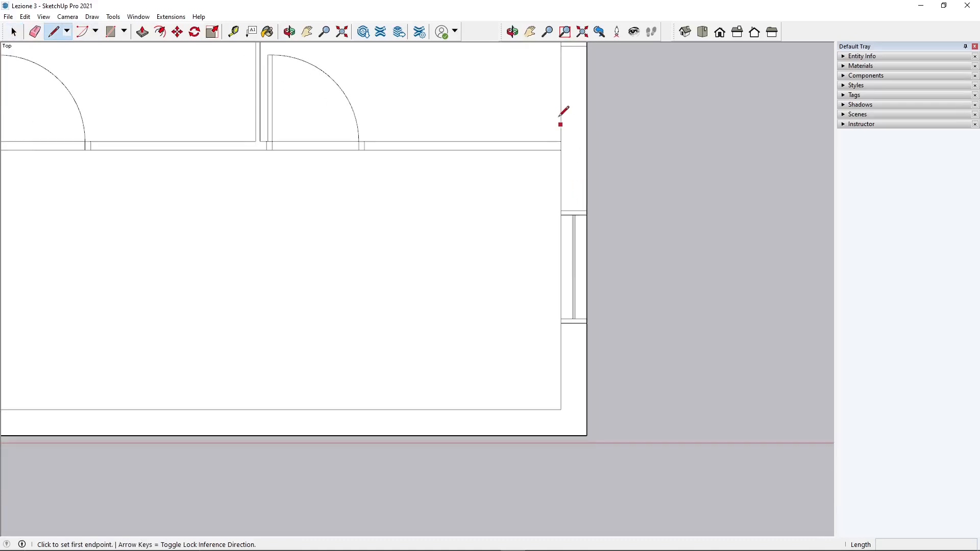
left_click(567, 162)
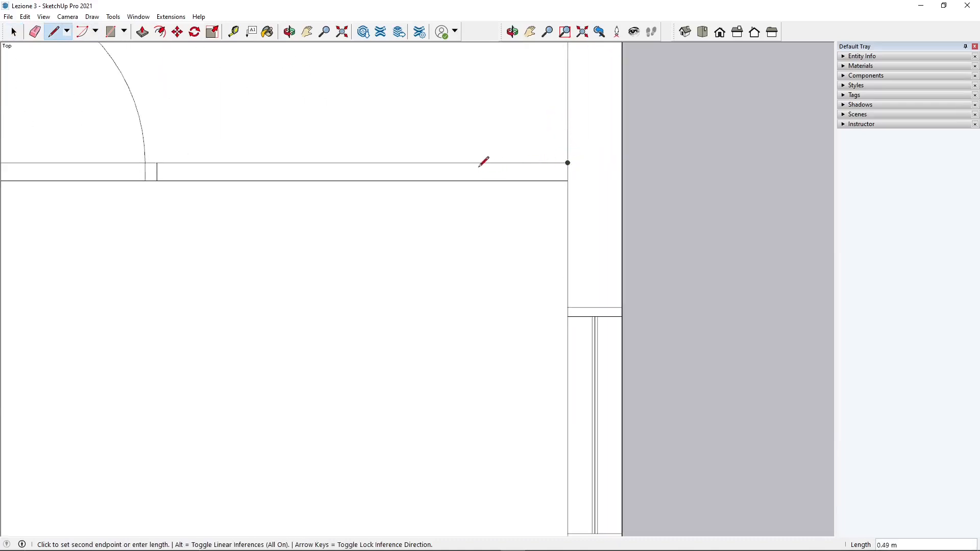
key("Escape")
left_click(499, 163)
key("Escape")
left_click(13, 32)
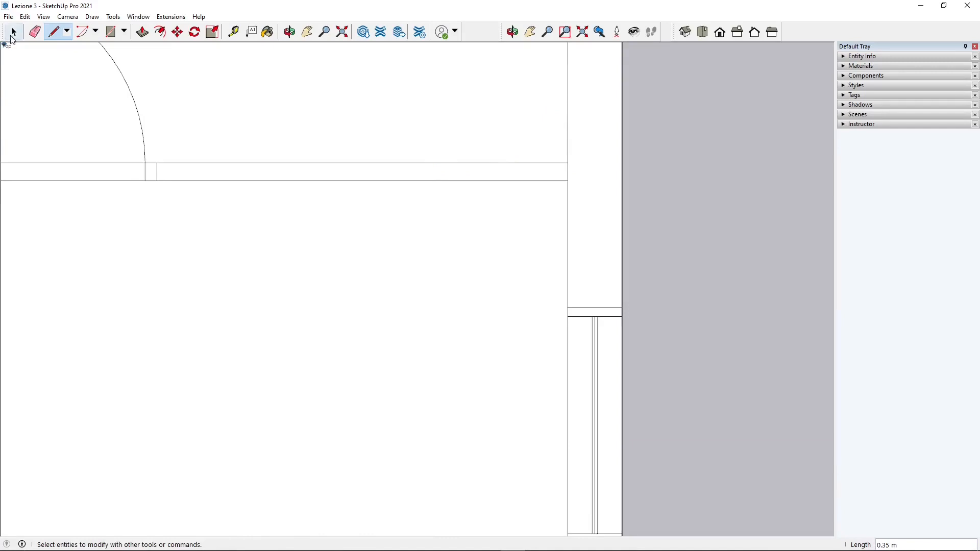
Step: Select the separate segments of the partition's upper edge in turn to examine where the edge is split
left_click(461, 161)
left_click(452, 163)
left_click(519, 163)
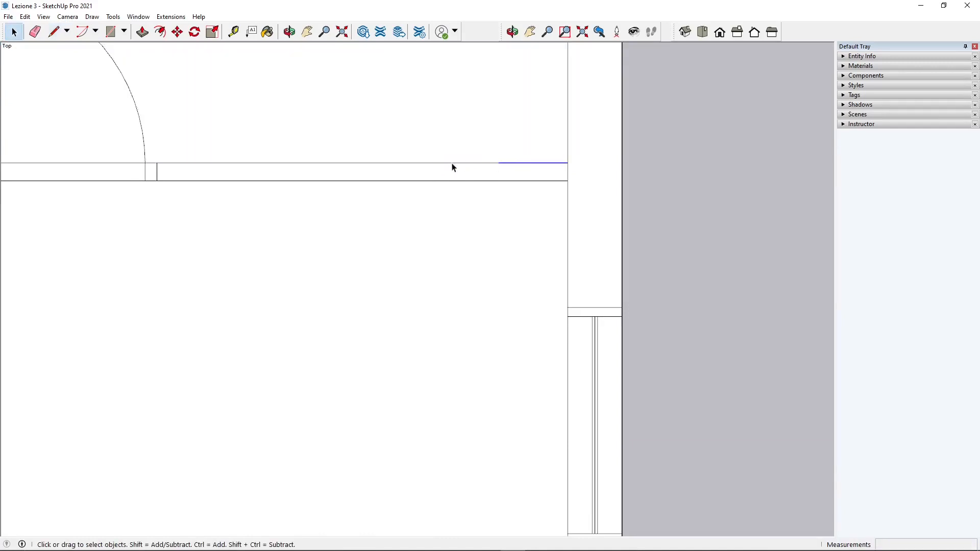
left_click(411, 163)
left_click(455, 162)
left_click(527, 163)
left_click(419, 163)
left_click(285, 212)
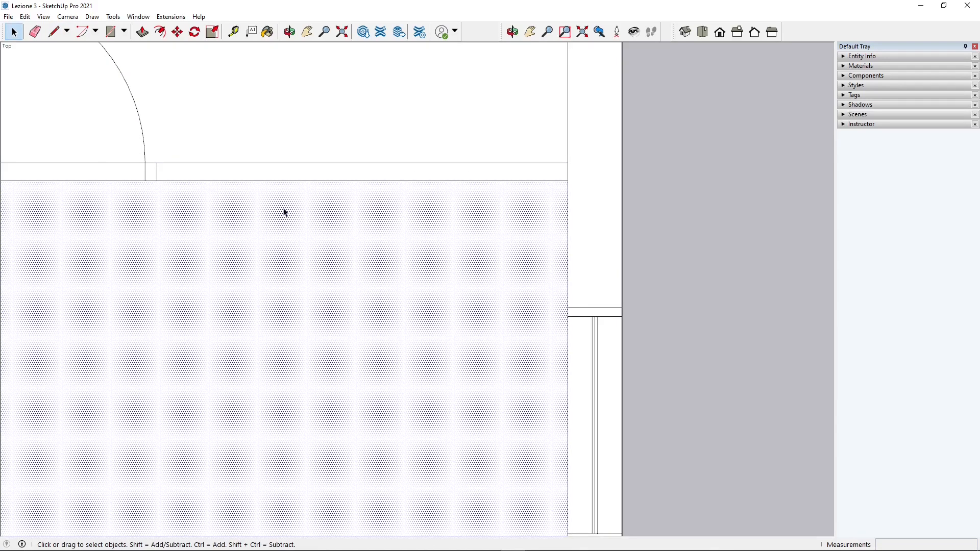
Step: Weld the segments of the partition's upper edge between the door arc and the exterior wall into one edge, and clear the selection
left_click(105, 152)
left_click(142, 210)
left_click(692, 142)
left_click_drag(101, 126, 604, 174)
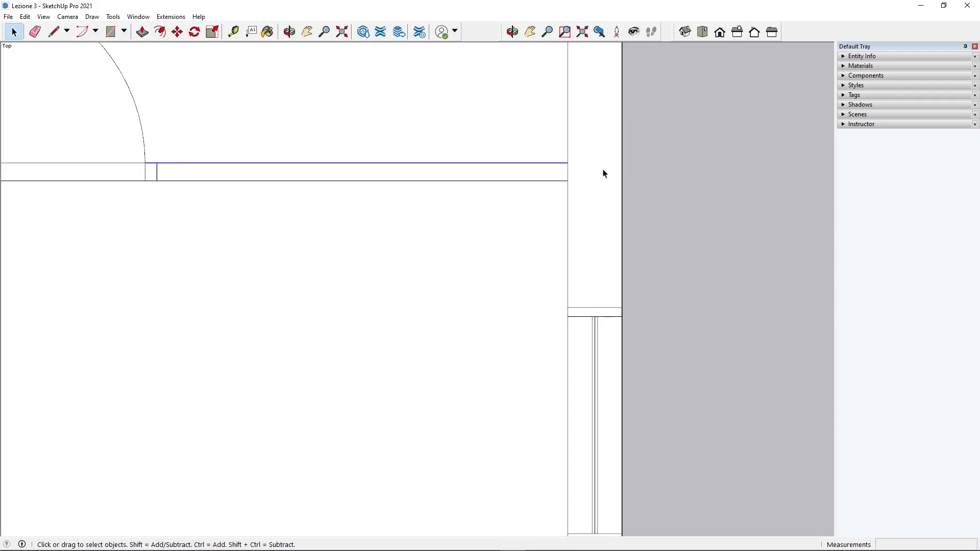
right_click(418, 167)
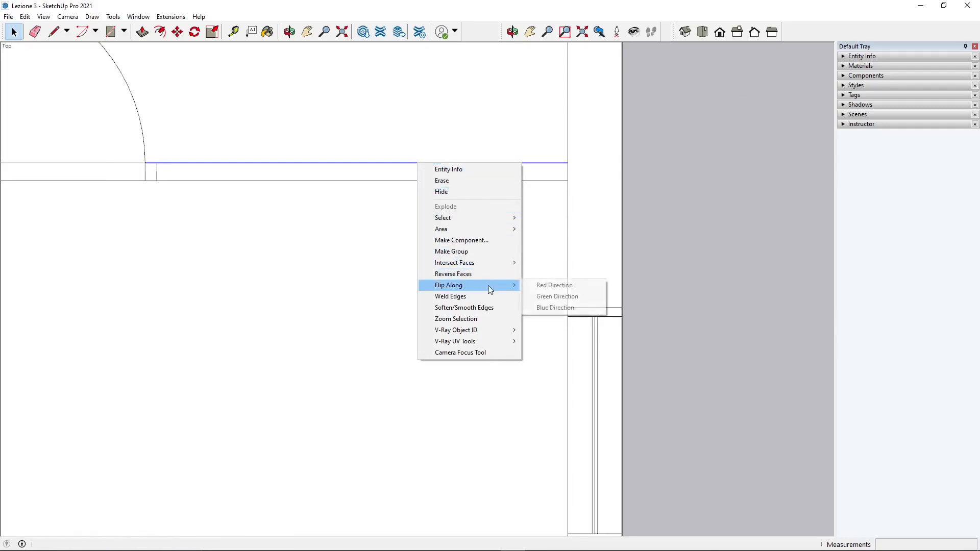
left_click(458, 297)
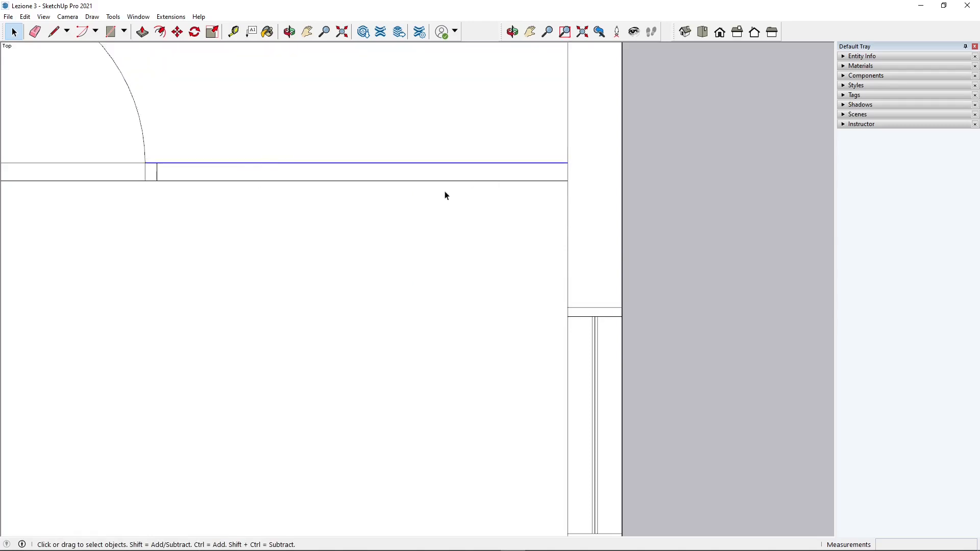
left_click(718, 207)
Step: Set up a 2D graphic export of the whole floor plan as an AutoCAD DXF file, with the file name Lezione 3
scroll(700, 262, "down", 10)
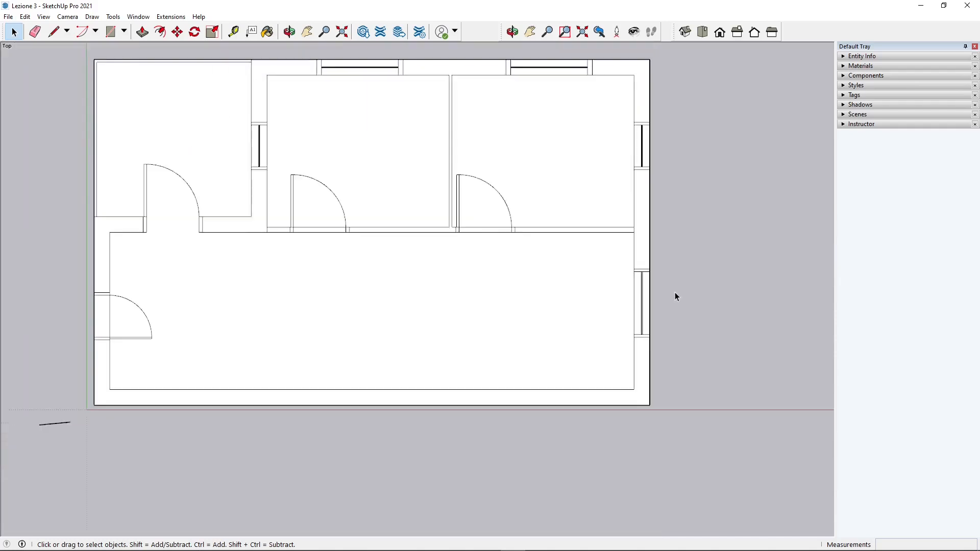
scroll(675, 296, "down", 1)
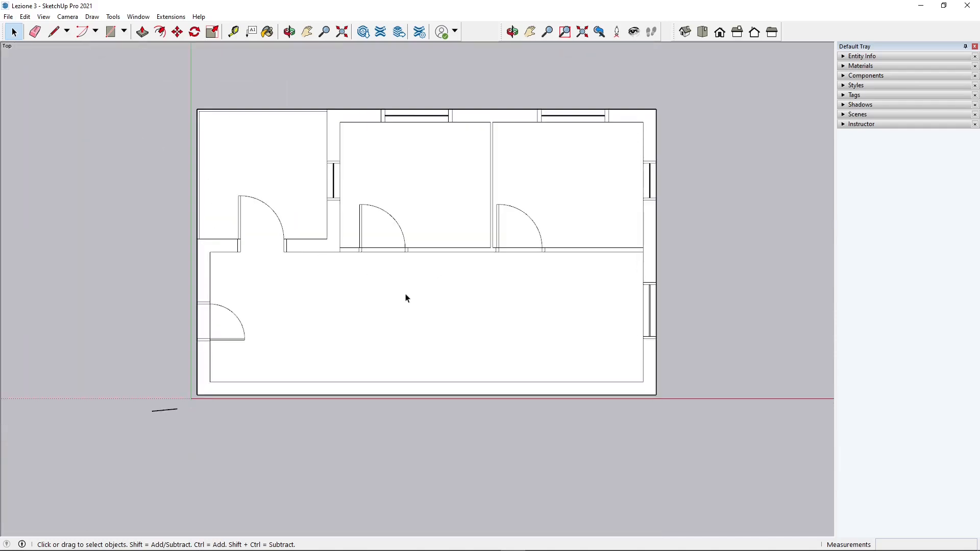
scroll(435, 252, "up", 1)
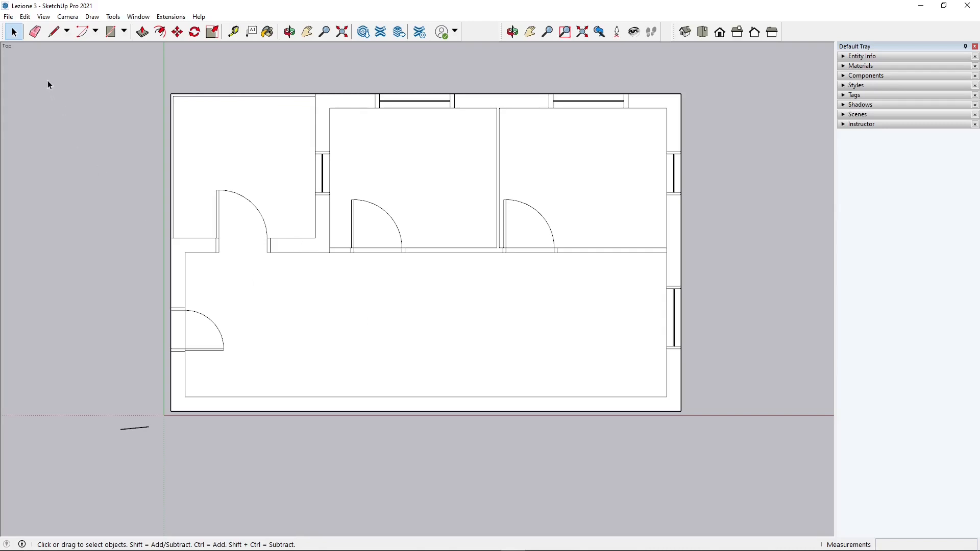
left_click(11, 18)
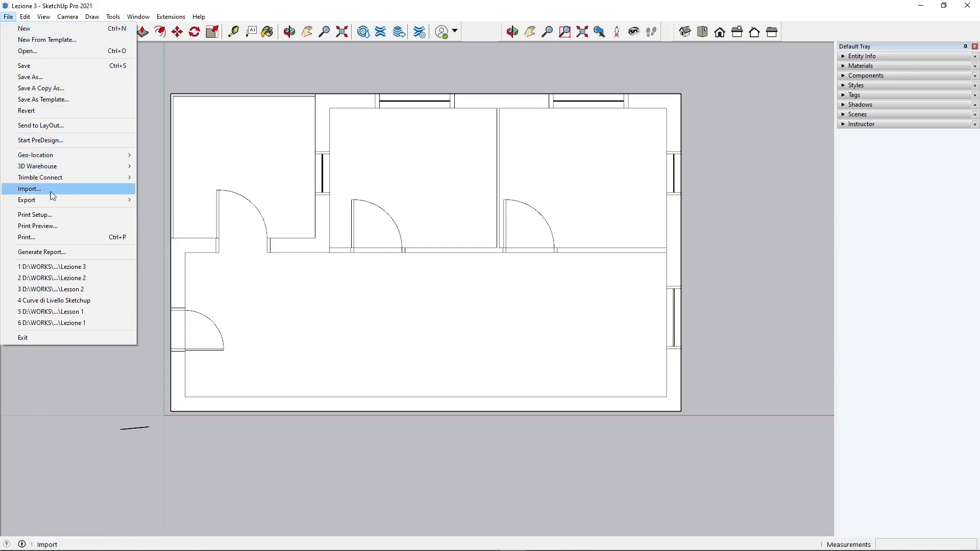
mouse_move(50, 202)
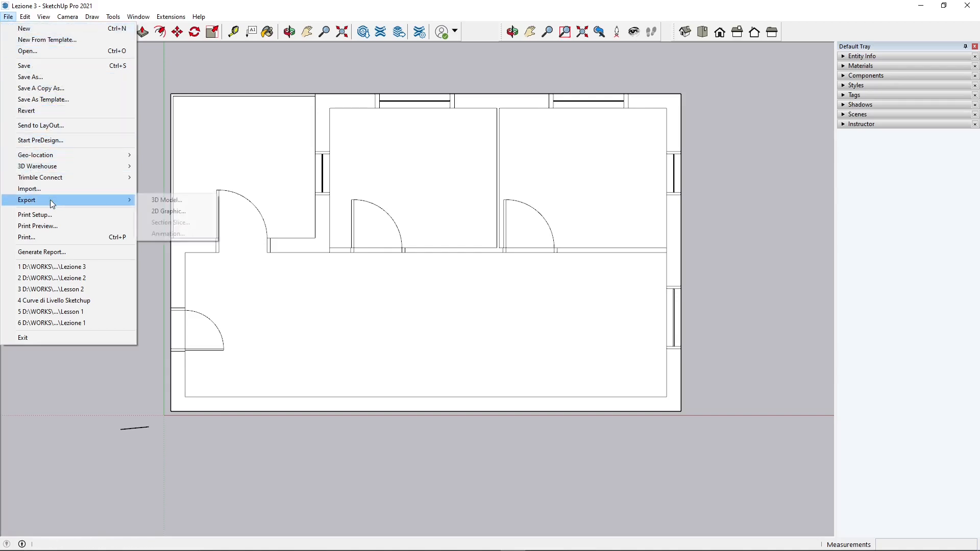
left_click(194, 210)
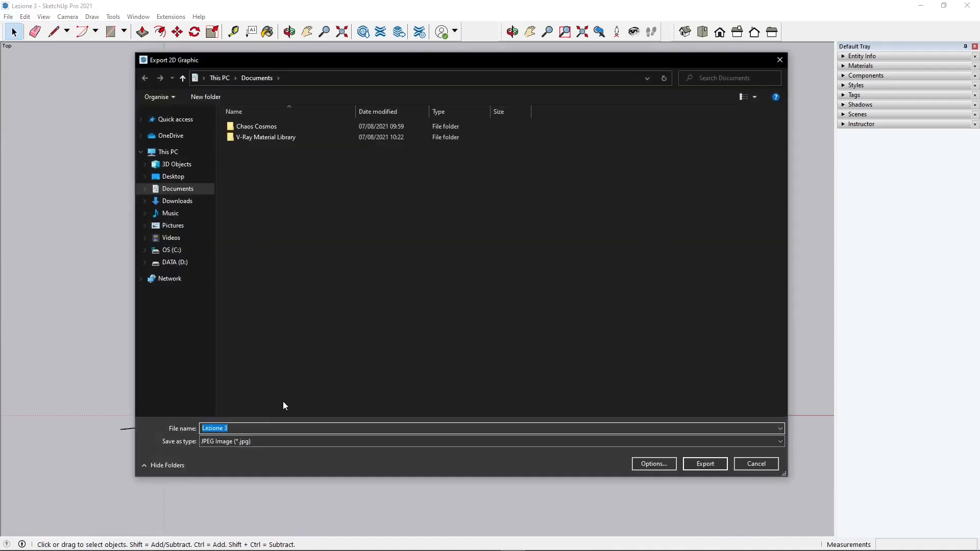
left_click(265, 442)
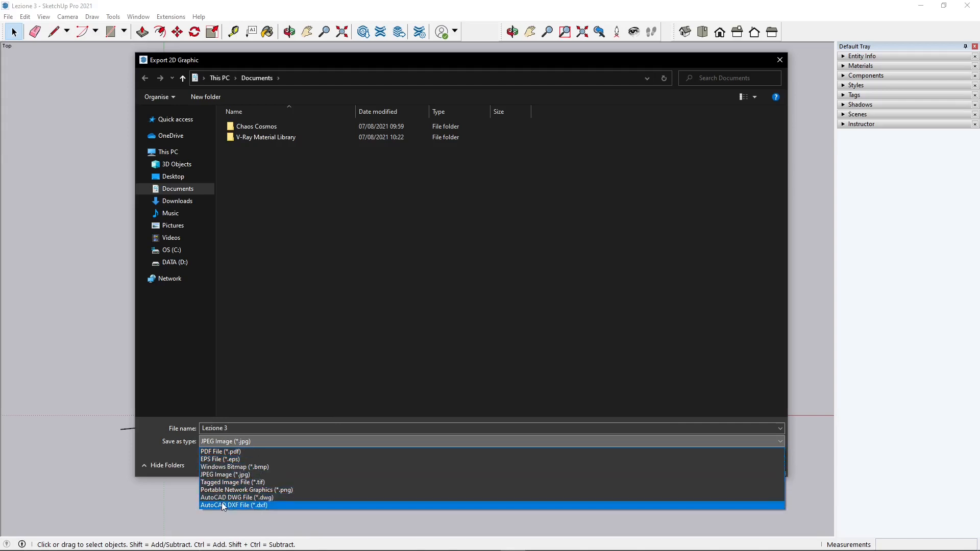
left_click(256, 505)
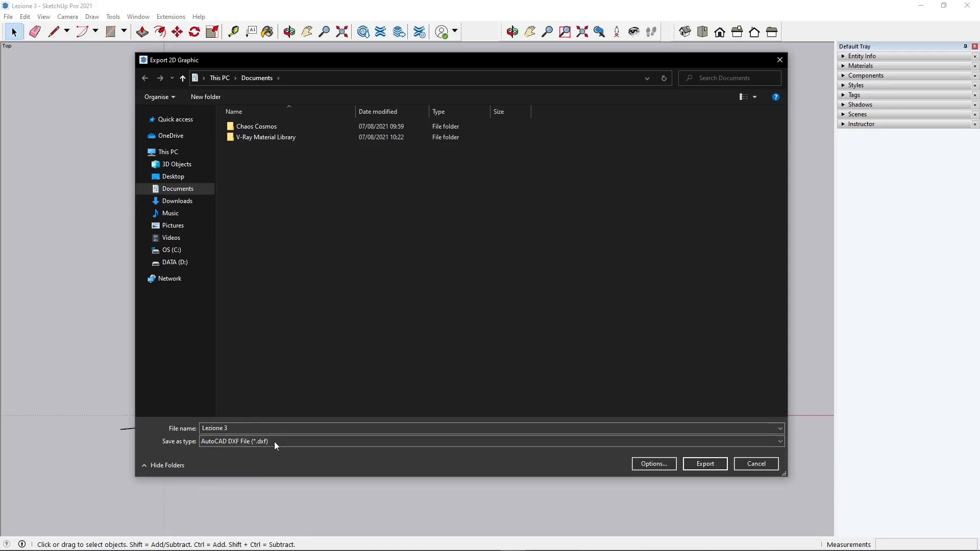
left_click(265, 427)
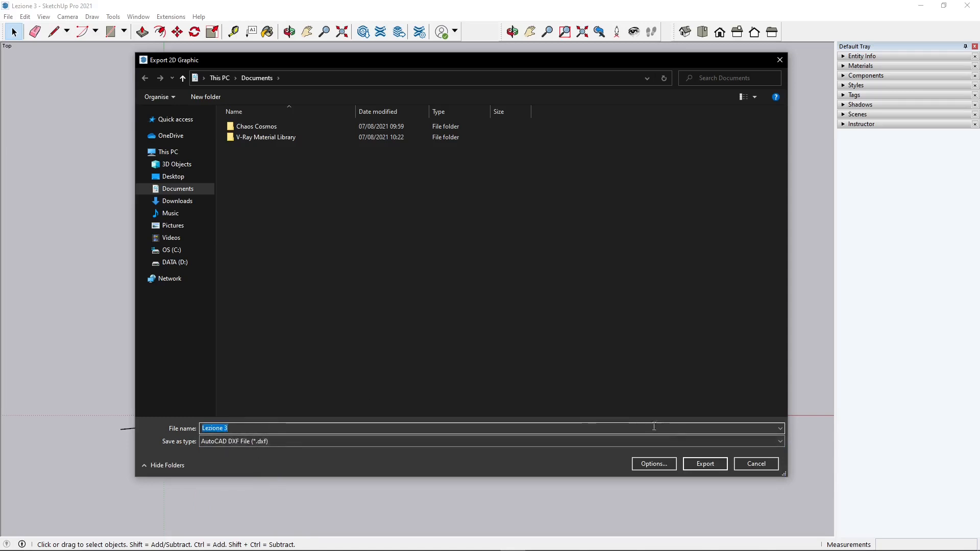
Step: Accept the DWG/DXF export options with Release 14 and full scale 1:1, and export the drawing
left_click(663, 464)
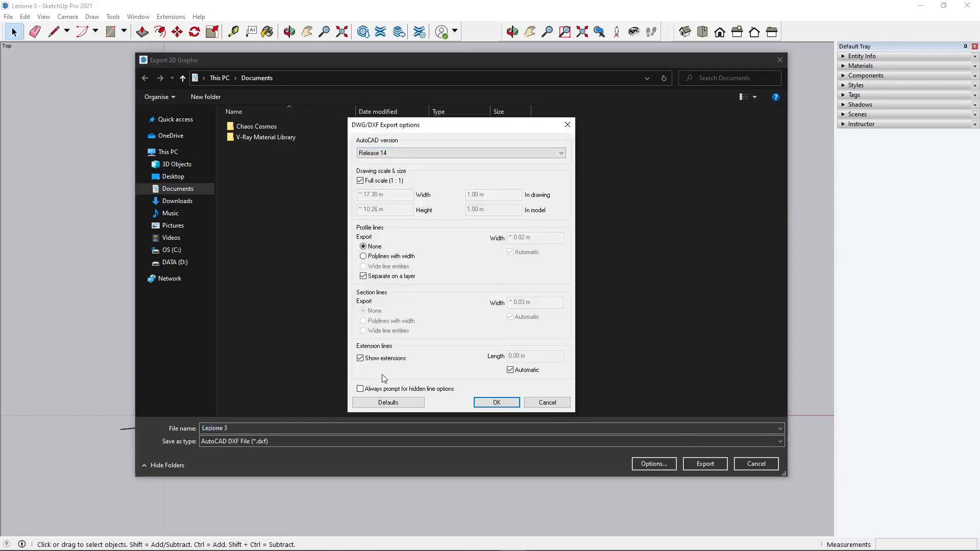
left_click(496, 402)
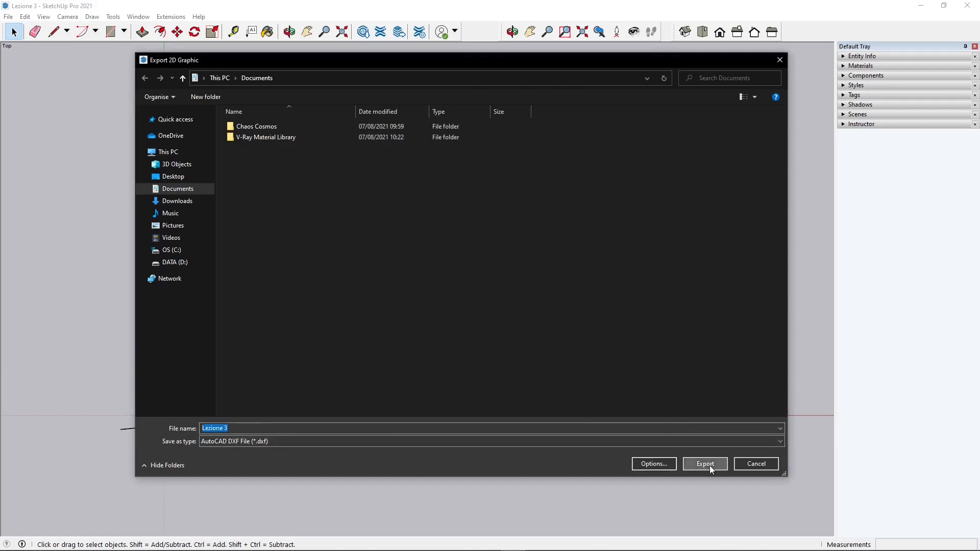
left_click(709, 465)
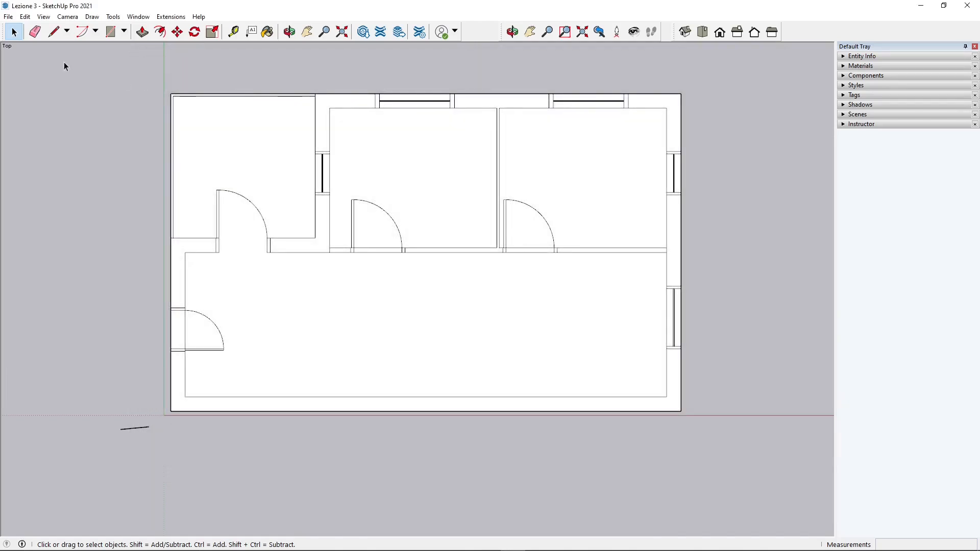
Step: Preview the floor plan's printout with Microsoft Print to PDF as the printer, and close the preview
left_click(9, 16)
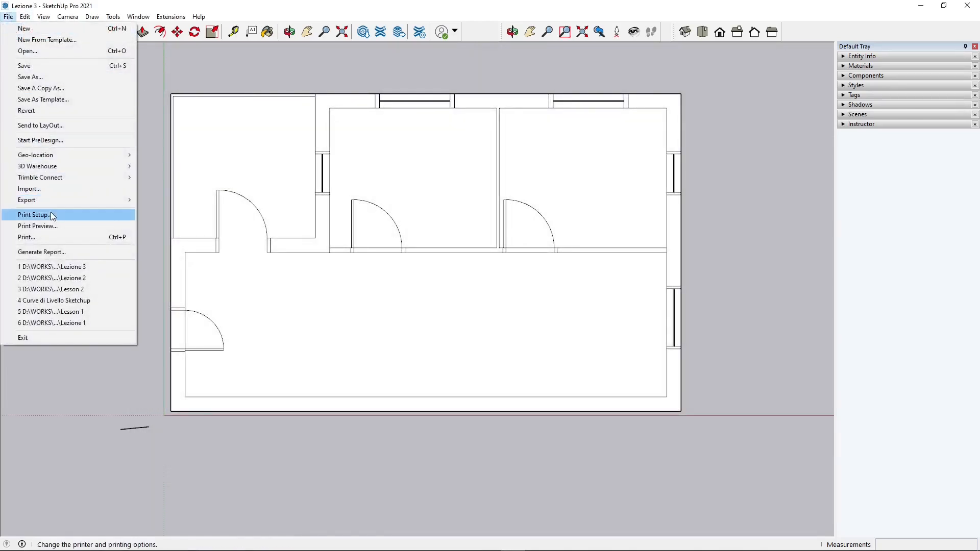
left_click(54, 226)
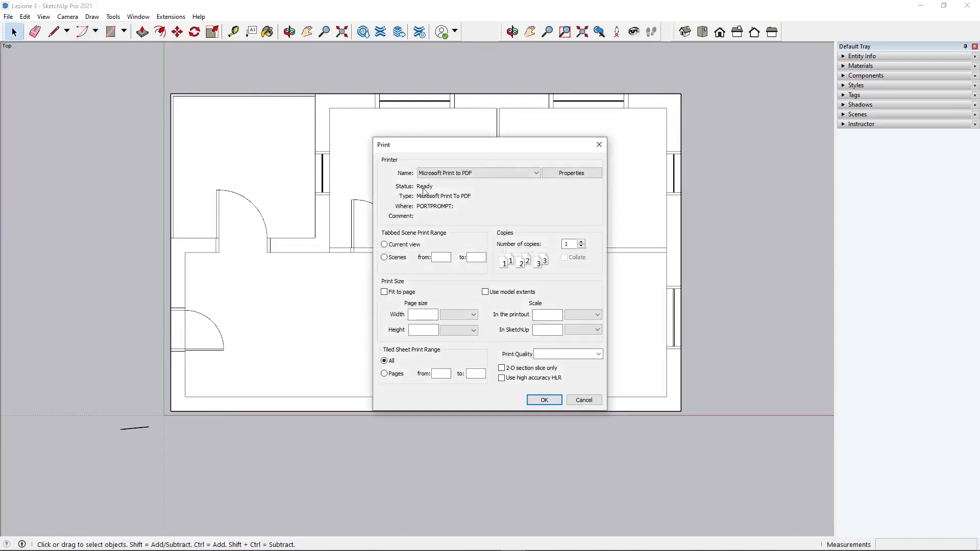
left_click(473, 174)
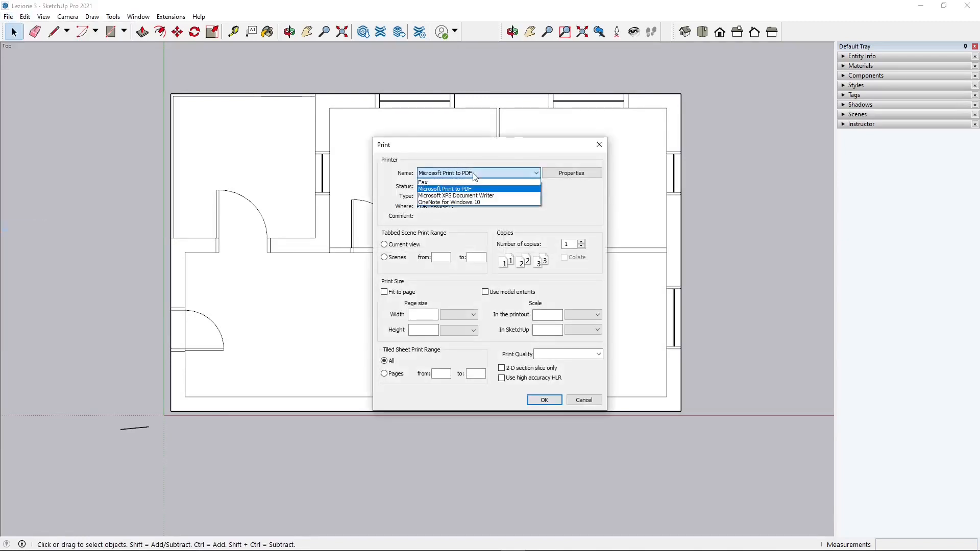
left_click(473, 176)
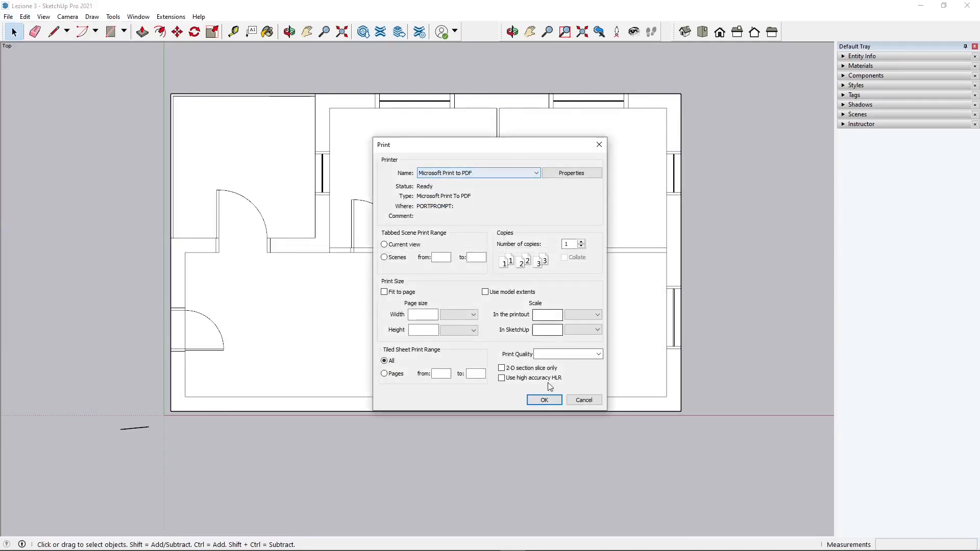
left_click(544, 399)
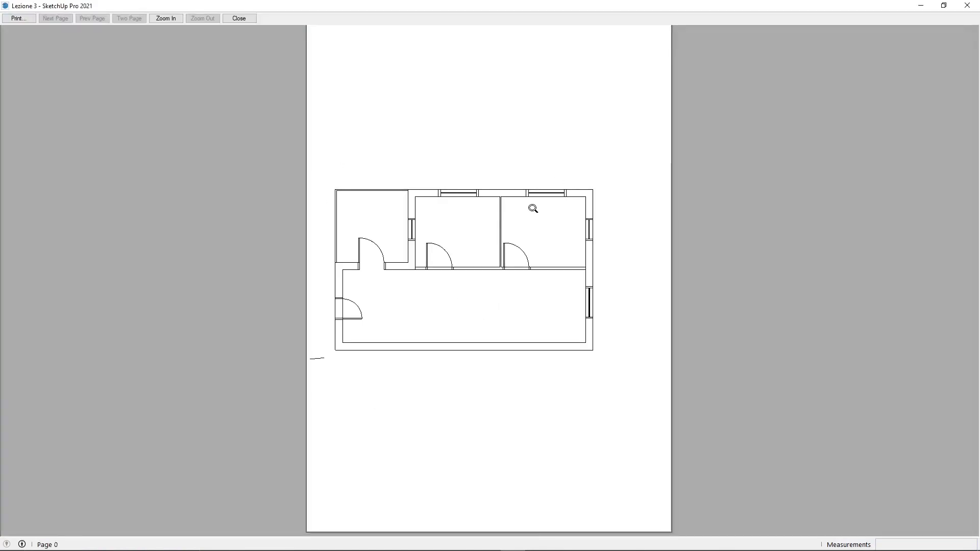
left_click(240, 19)
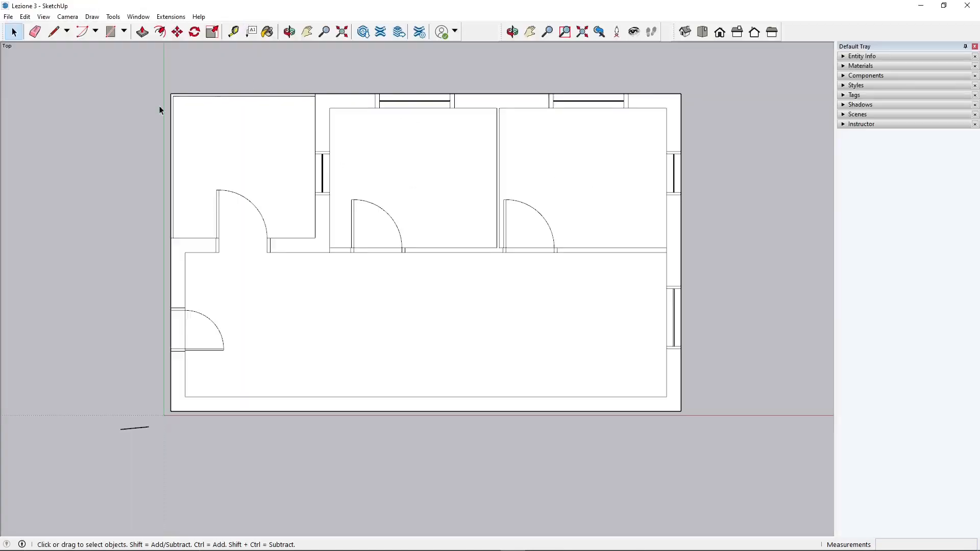
Step: View the printer, paper size and orientation settings in the print setup, and dismiss the dialog
left_click(8, 16)
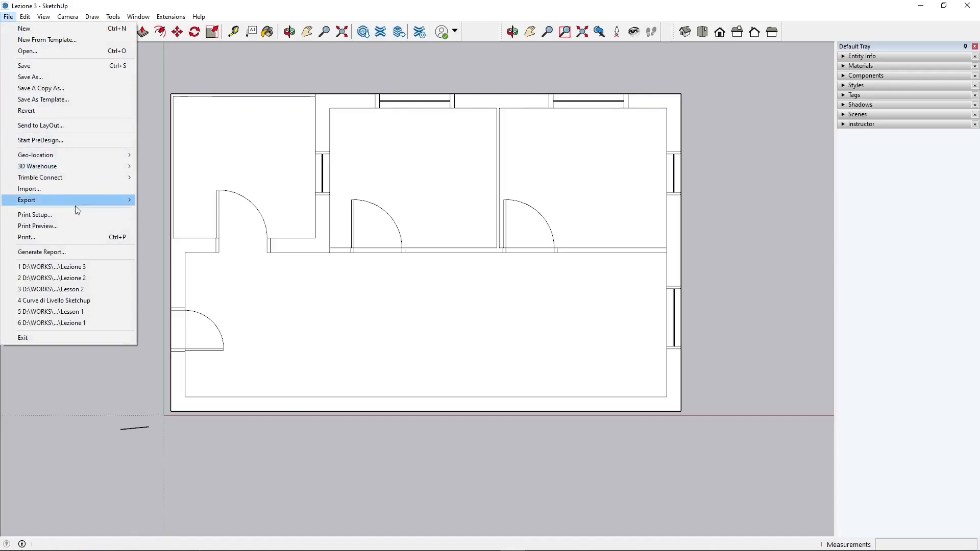
left_click(43, 215)
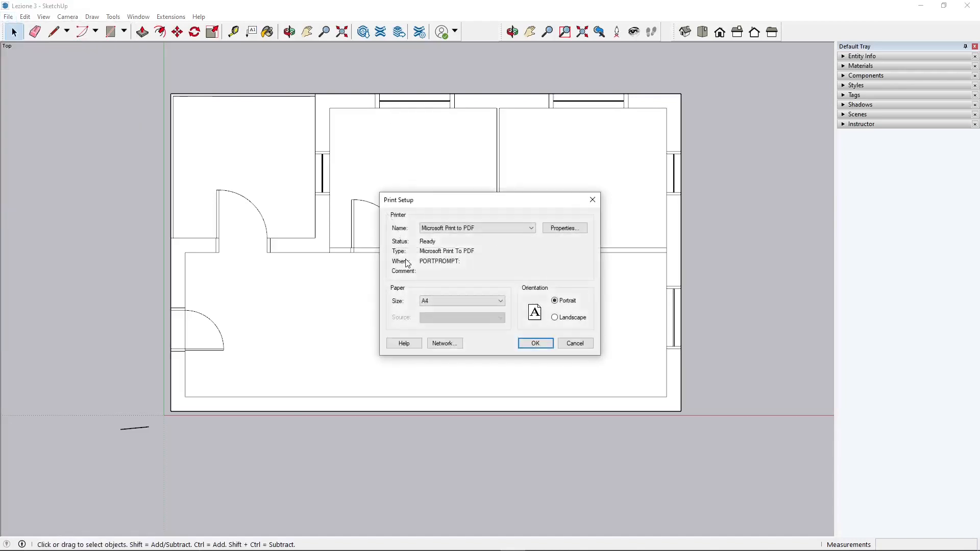
left_click(592, 199)
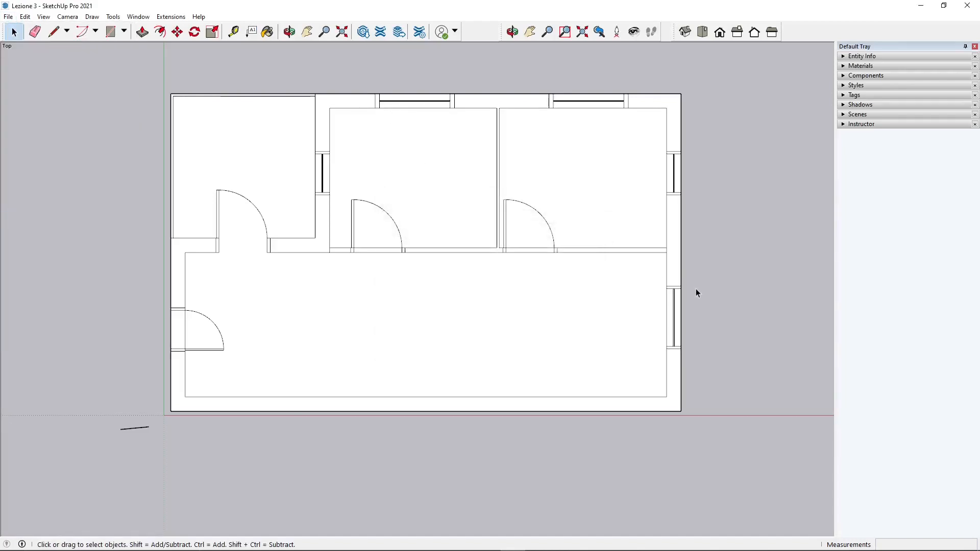